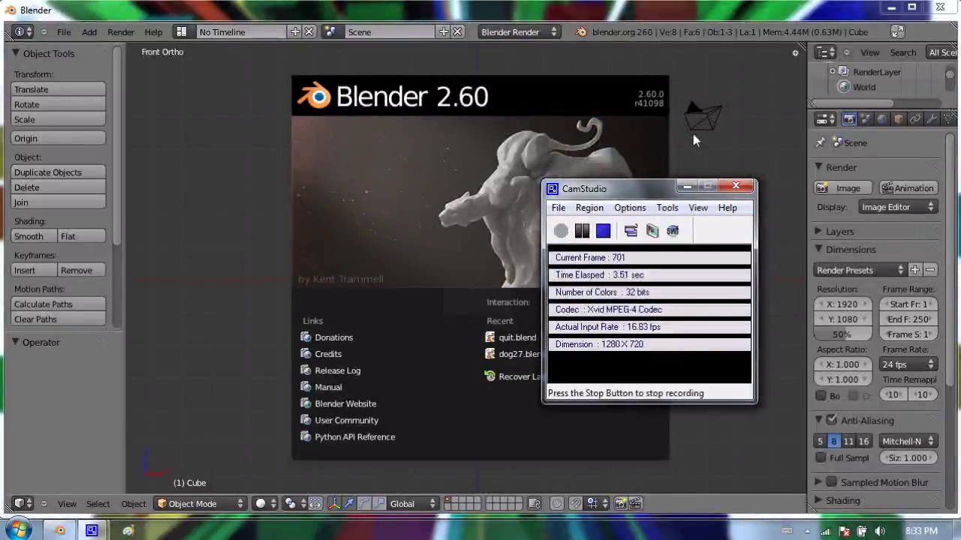
Switch to the Blender window and dismiss its splash screen.
left_click(665, 16)
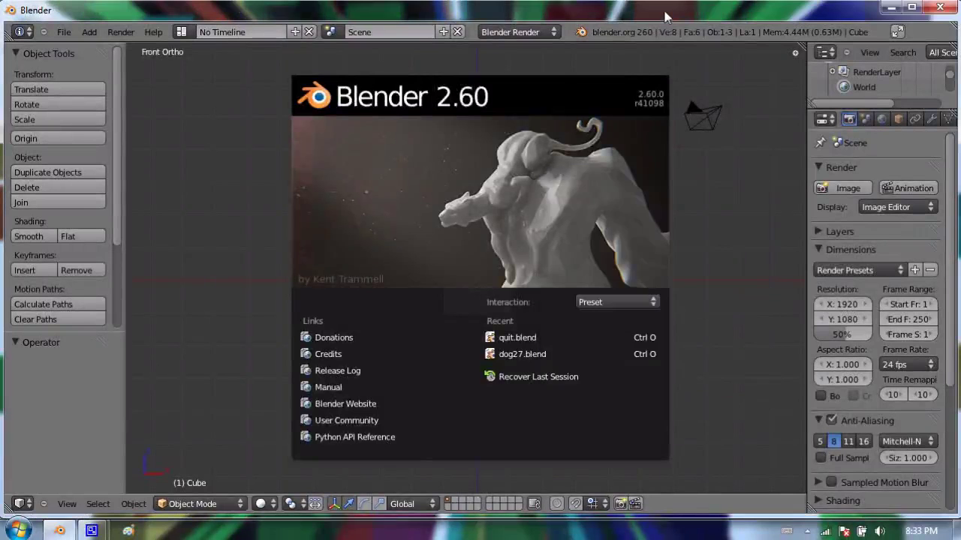
left_click(560, 148)
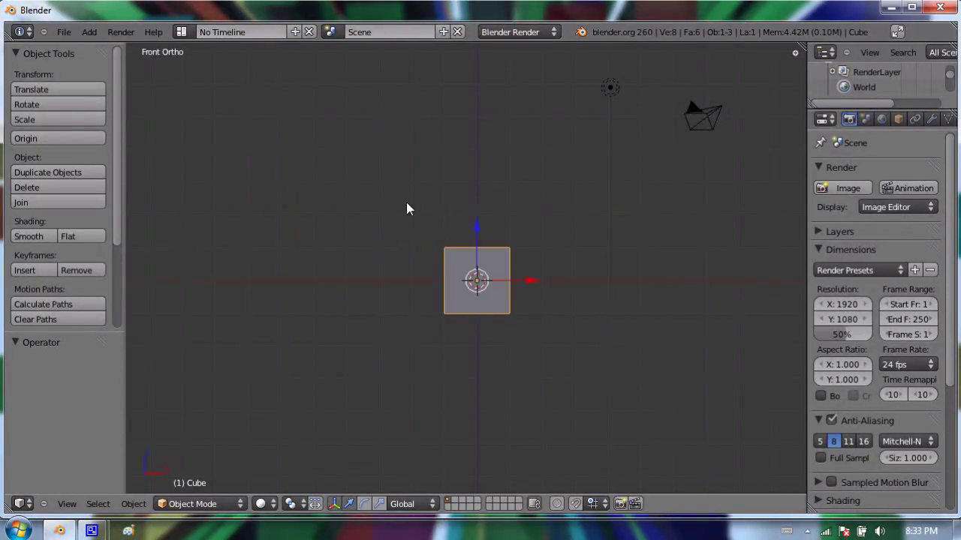
Put the default cube into Edit Mode and set the selection mode to edges.
middle_click_drag(433, 219, 515, 226)
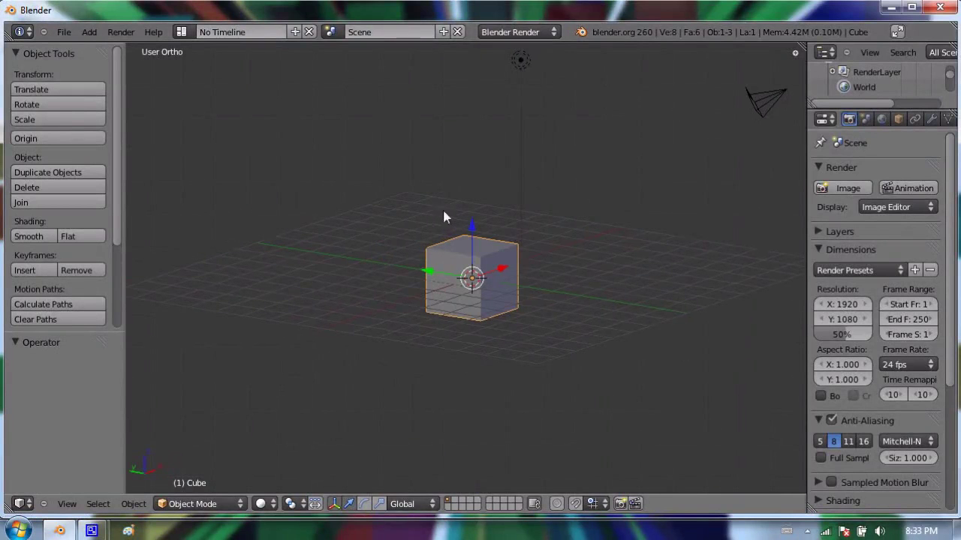
middle_click_drag(446, 217, 439, 253)
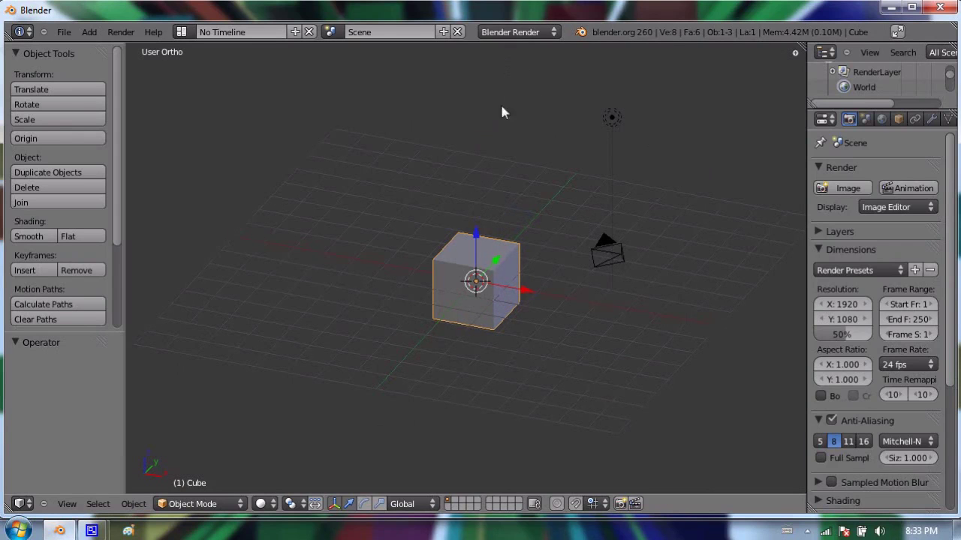
middle_click_drag(330, 269, 539, 254)
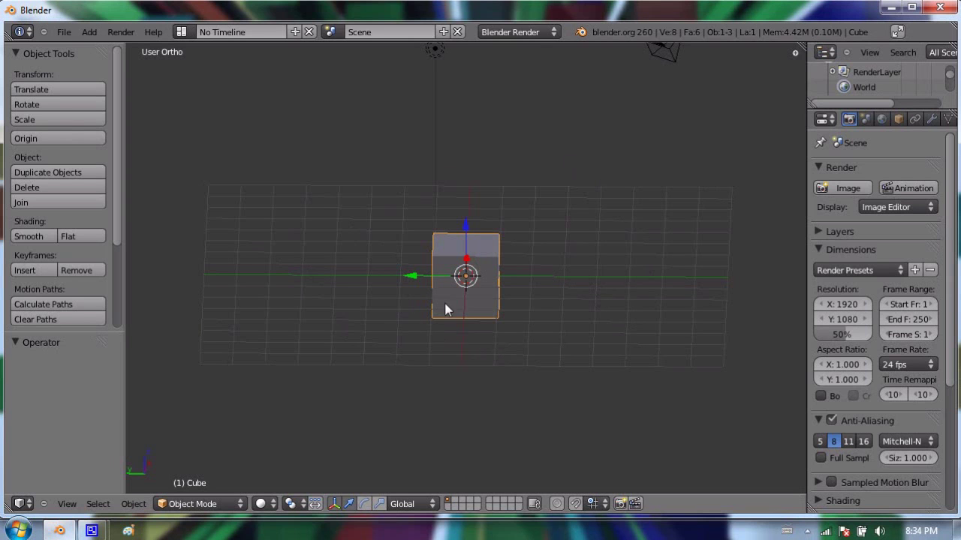
middle_click_drag(424, 265, 512, 271)
scroll(427, 268, "up", 5)
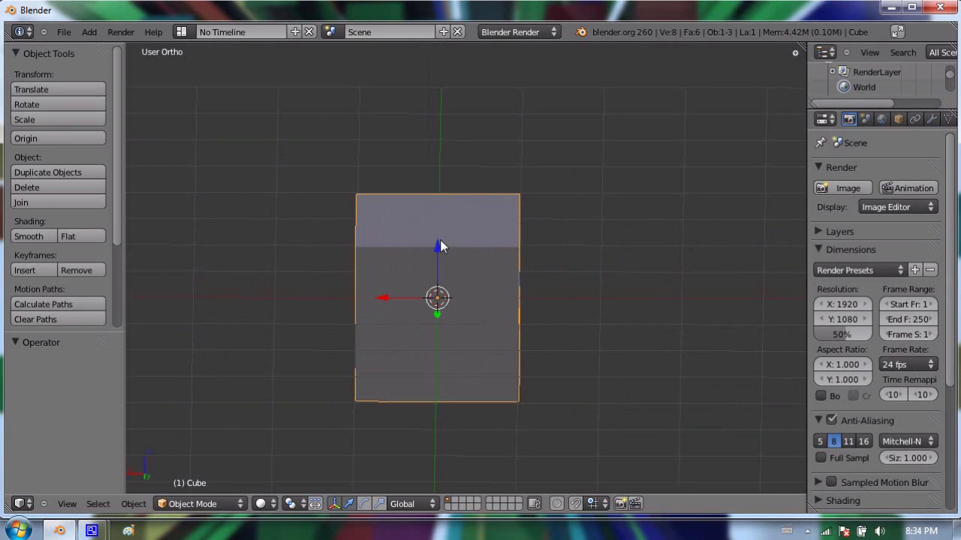
key("Tab")
middle_click_drag(310, 243, 428, 226)
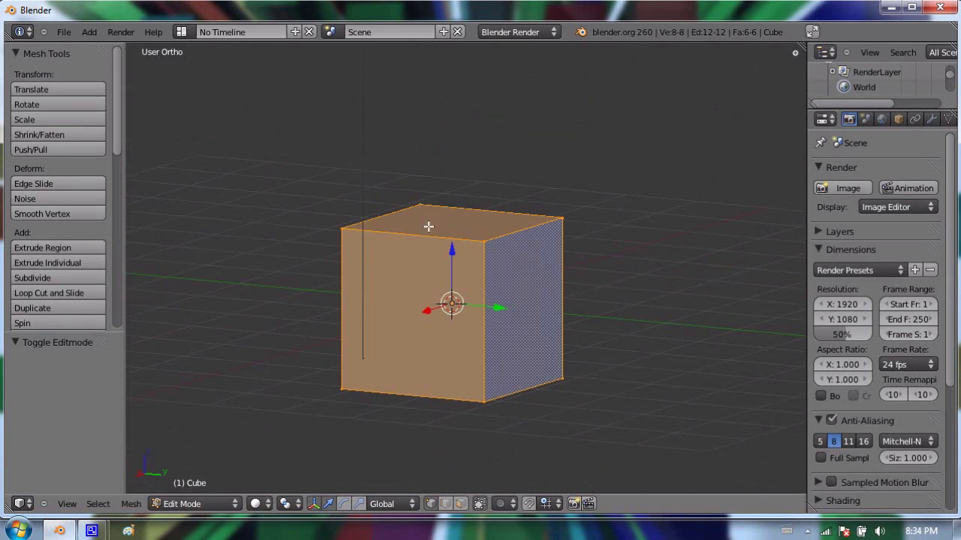
left_click(451, 504)
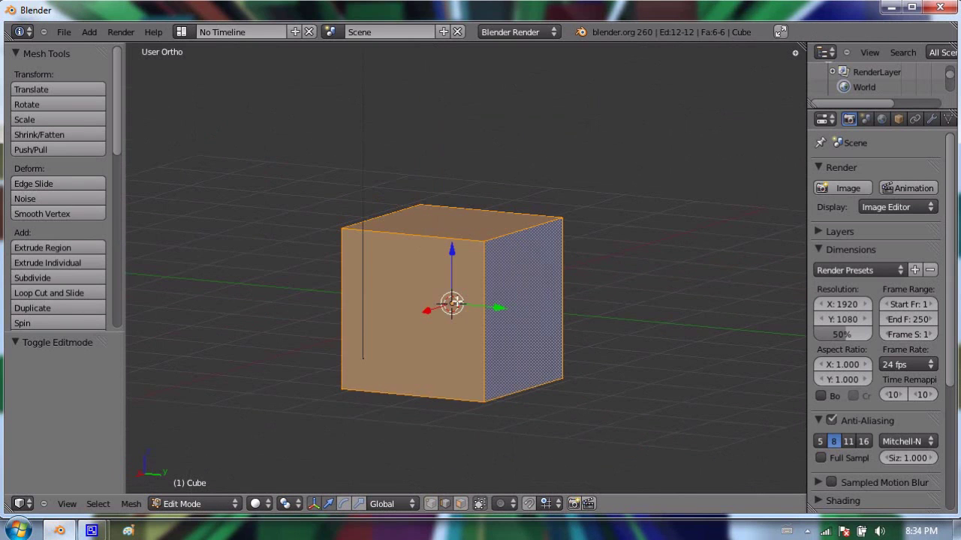
middle_click_drag(524, 268, 478, 237)
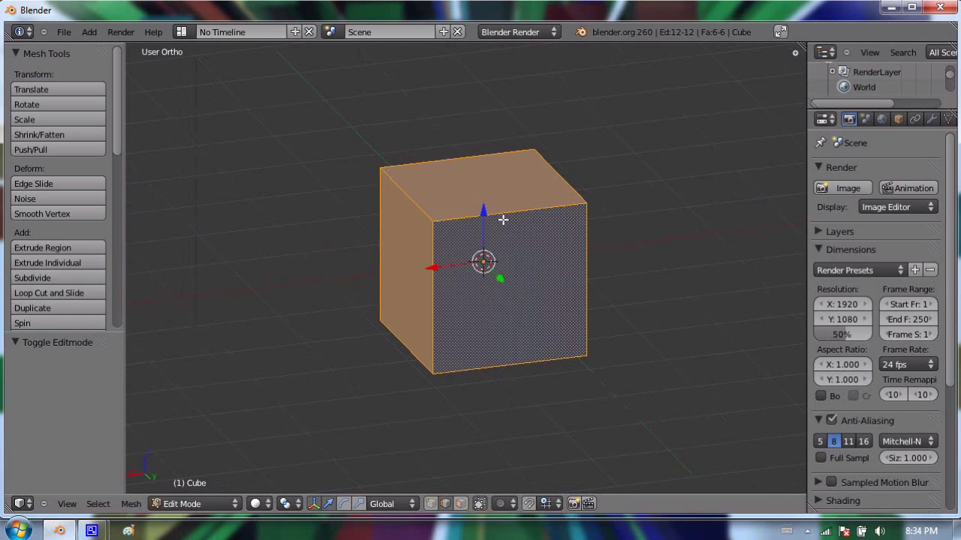
Select three top edges of the cube, the two vertical edges beside the remaining top edge, and the two bottom edges running from them.
right_click(505, 217)
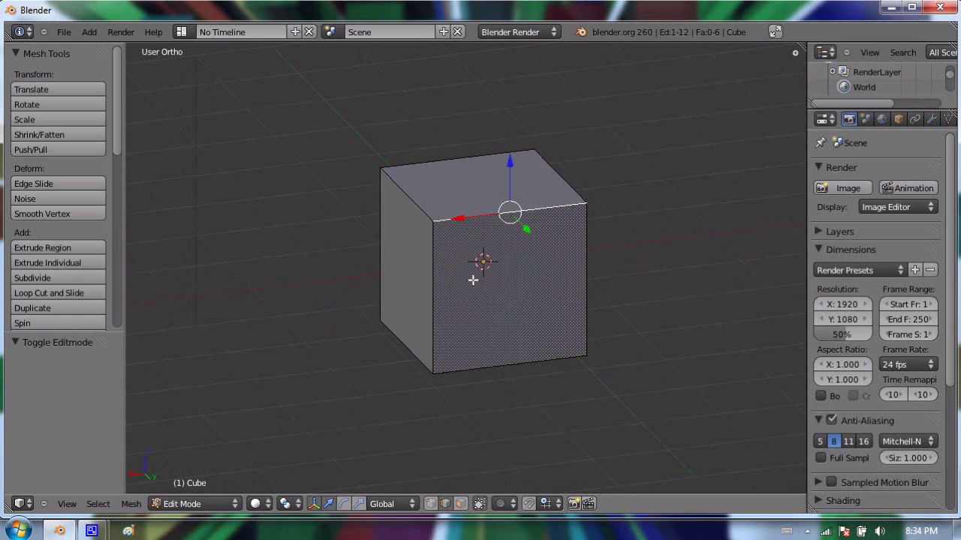
right_click(417, 197, "shift")
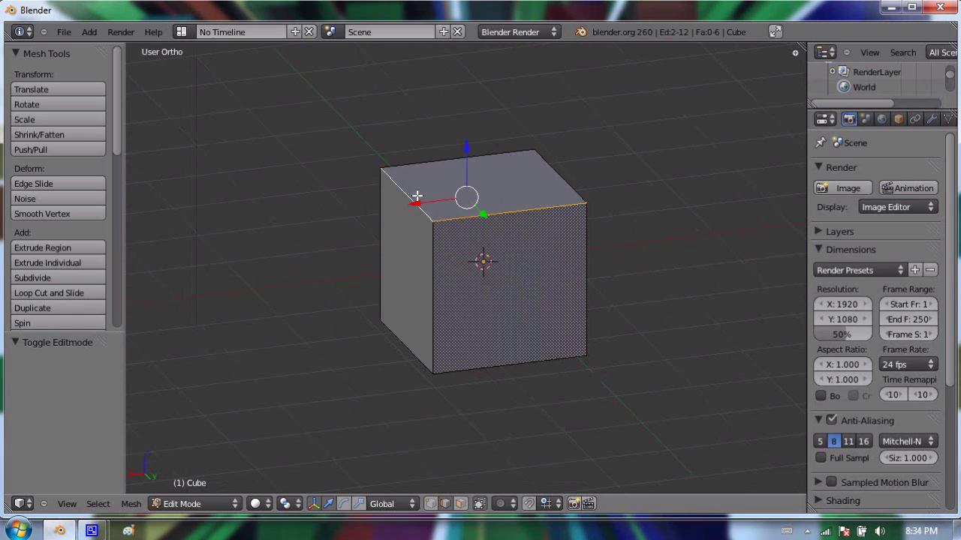
right_click(446, 158, "shift")
right_click(584, 218, "shift")
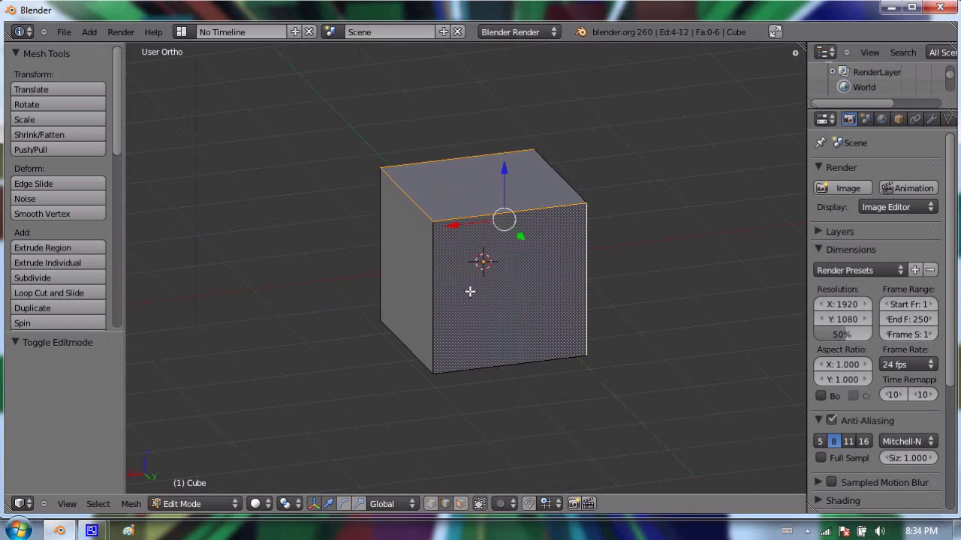
right_click(503, 361, "shift")
middle_click_drag(298, 308, 360, 243)
right_click(353, 232, "shift")
right_click(421, 360, "shift")
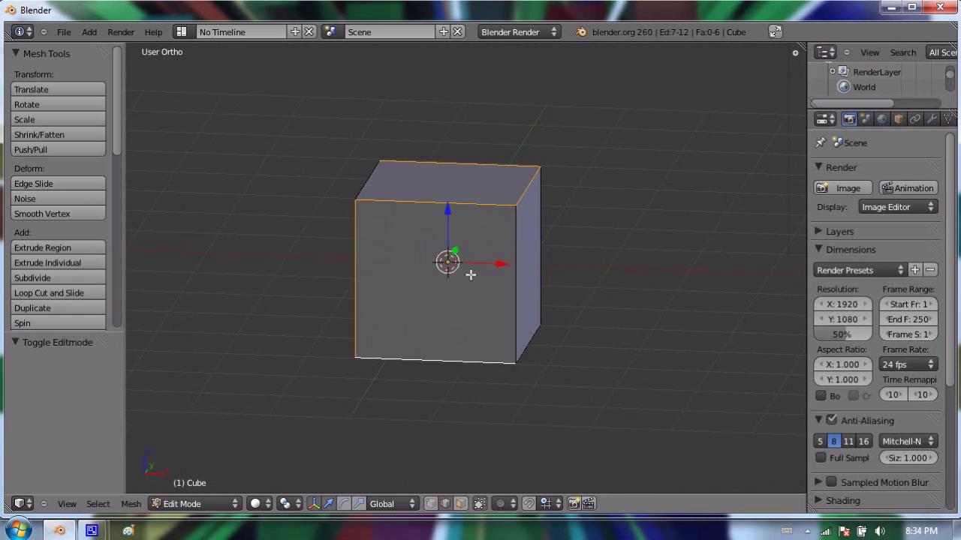
Examine the selected edges from all sides of the cube to see how its faces would unfold.
middle_click_drag(611, 292, 345, 283)
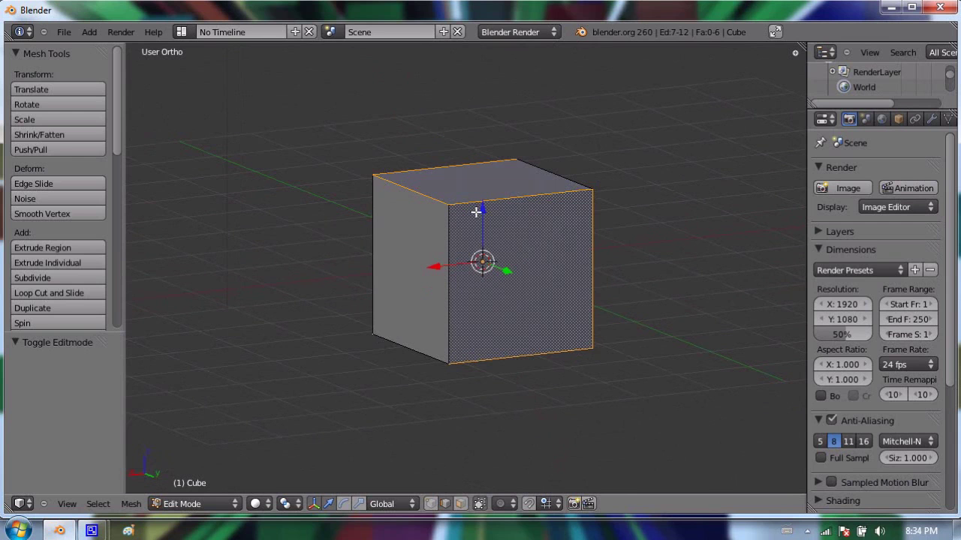
middle_click_drag(492, 197, 253, 223)
middle_click_drag(525, 210, 500, 186)
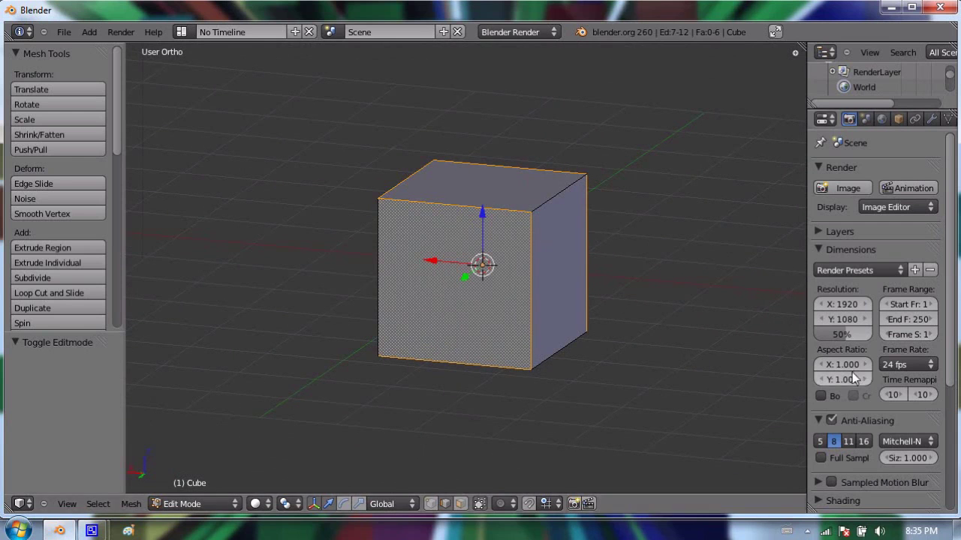
mouse_move(418, 285)
middle_mouse_down()
mouse_move(579, 284)
mouse_move(408, 271)
middle_mouse_up()
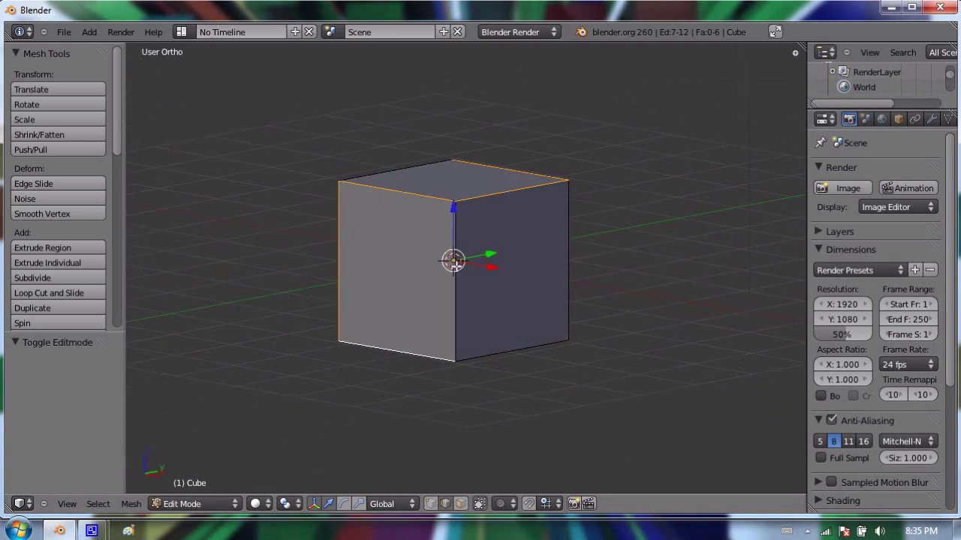
middle_click_drag(546, 252, 408, 264)
right_click(493, 252, "shift")
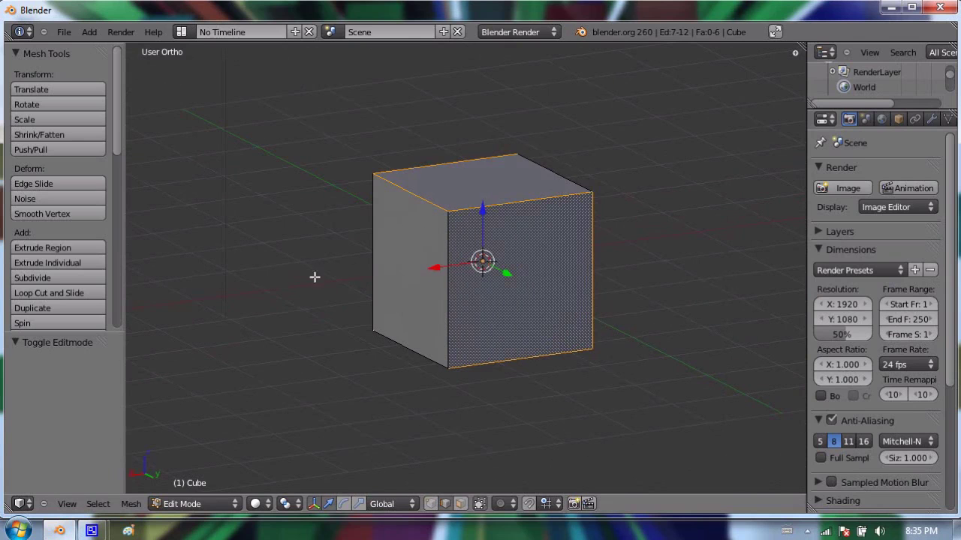
middle_click_drag(647, 253, 405, 97)
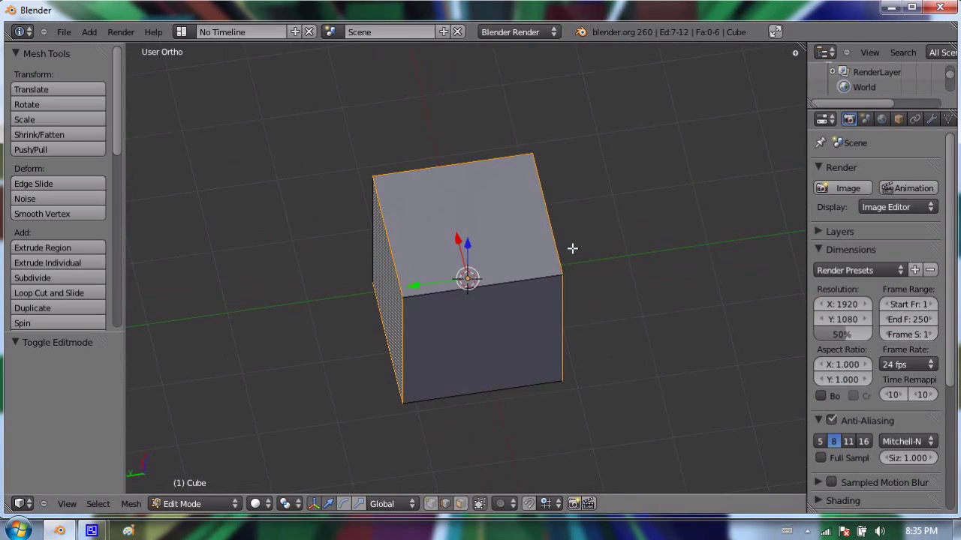
middle_click_drag(543, 343, 674, 291)
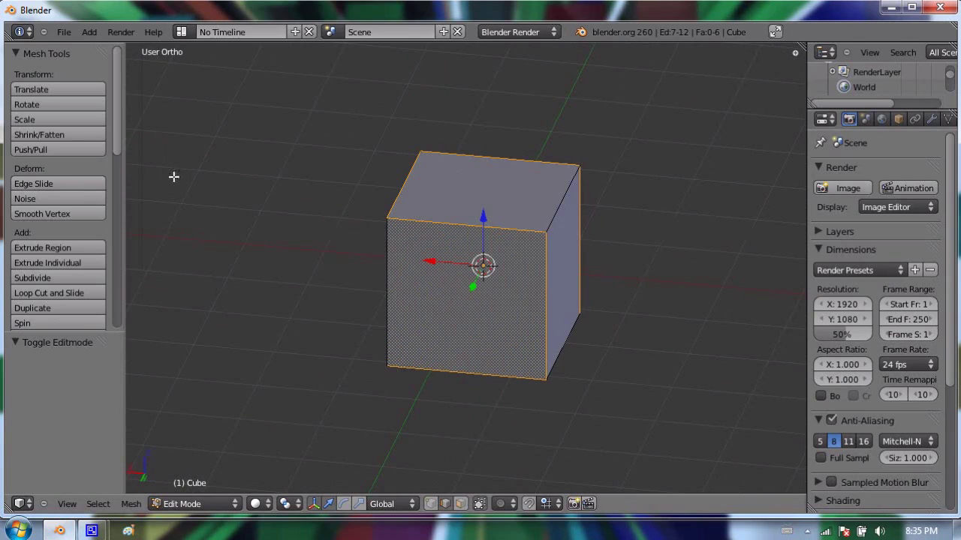
Mark the selected edges of the cube as UV seams and deselect everything.
scroll(49, 187, "down", 3)
scroll(47, 182, "down", 4)
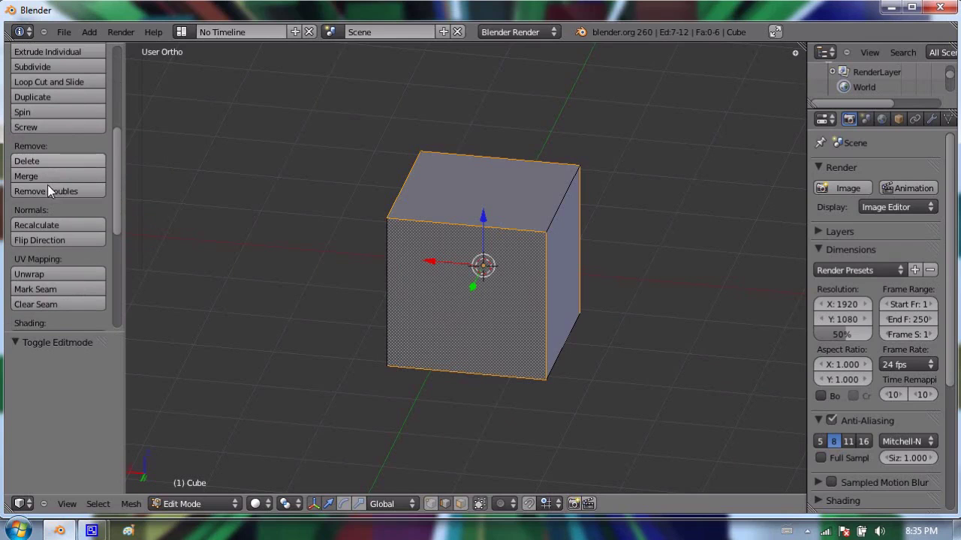
left_click(55, 291)
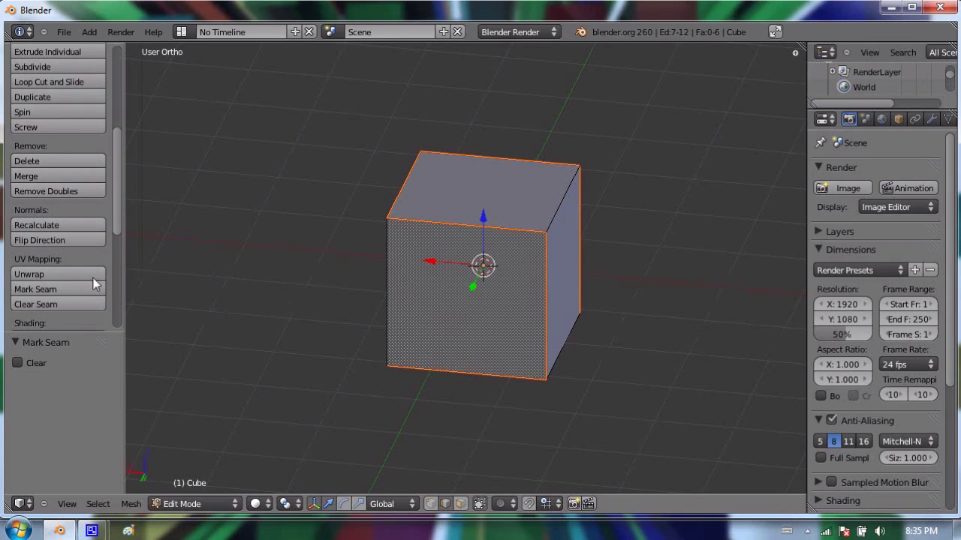
key("a")
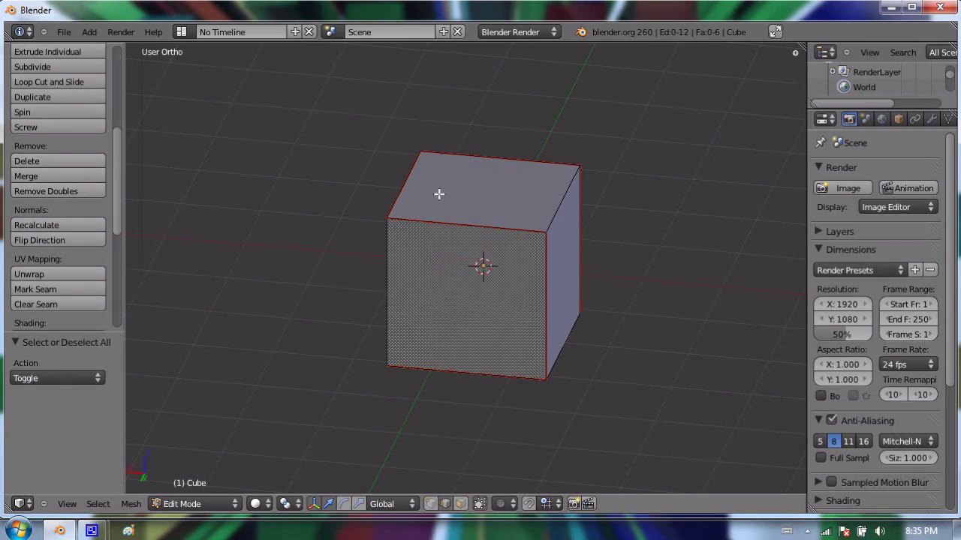
Split the 3D viewport into two side-by-side views and hide the tool shelf in both.
middle_click_drag(558, 164, 535, 177)
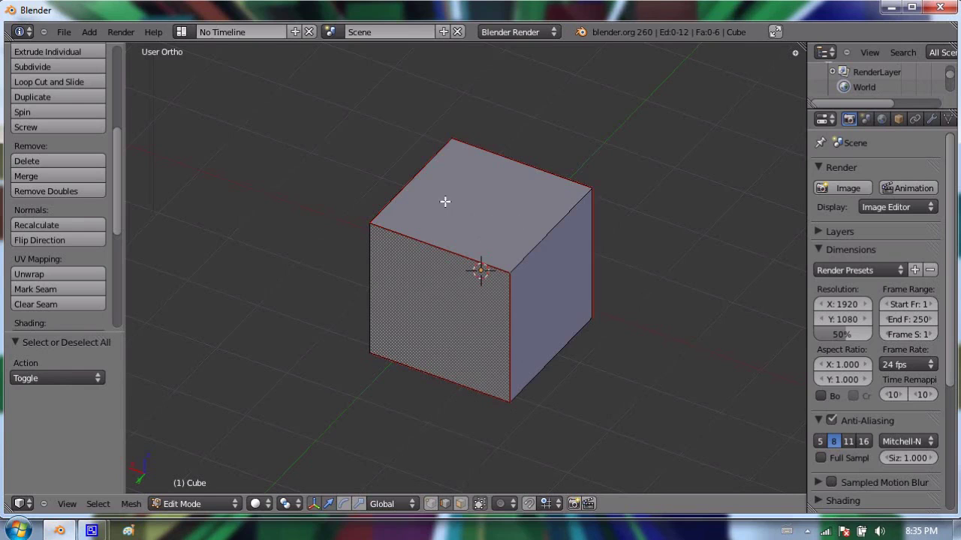
scroll(462, 190, "down", 2)
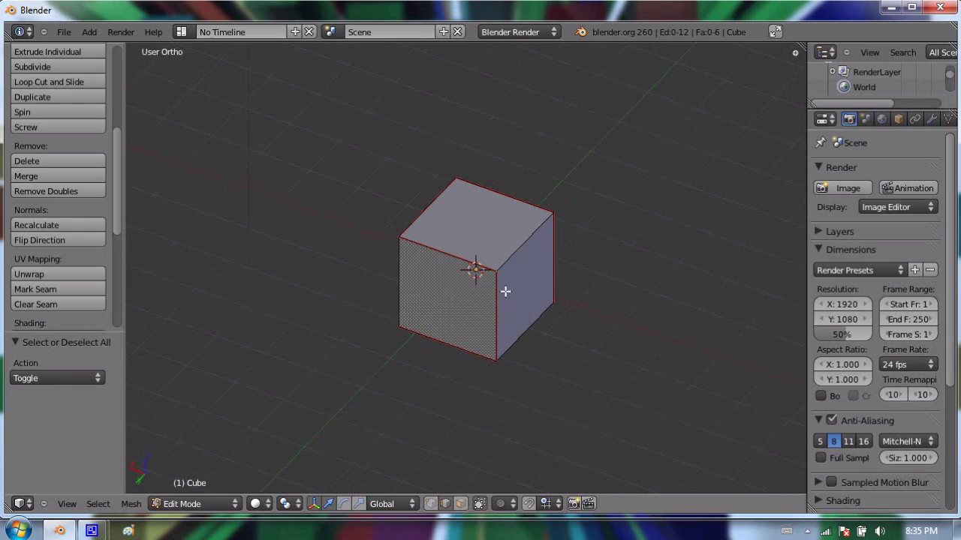
middle_click_drag(480, 251, 457, 266)
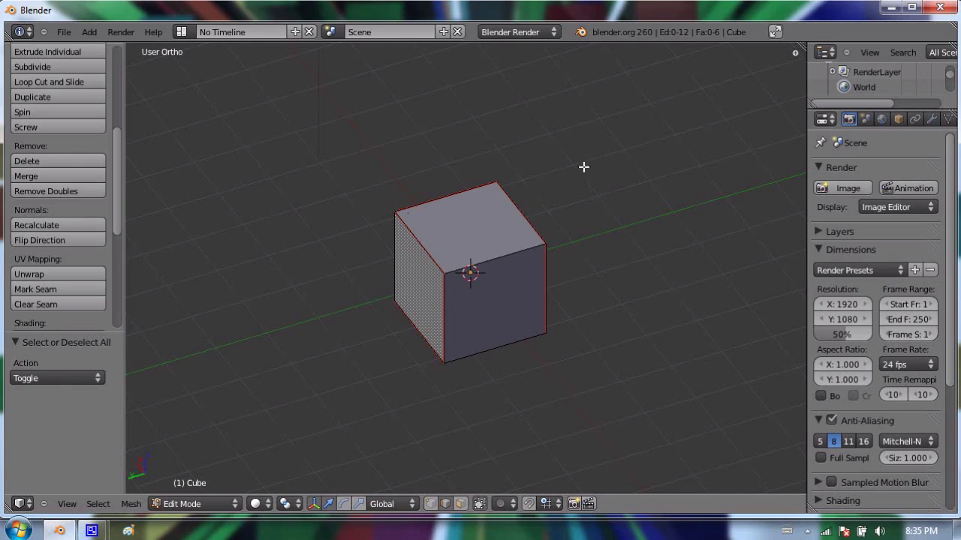
left_click_drag(802, 47, 388, 58)
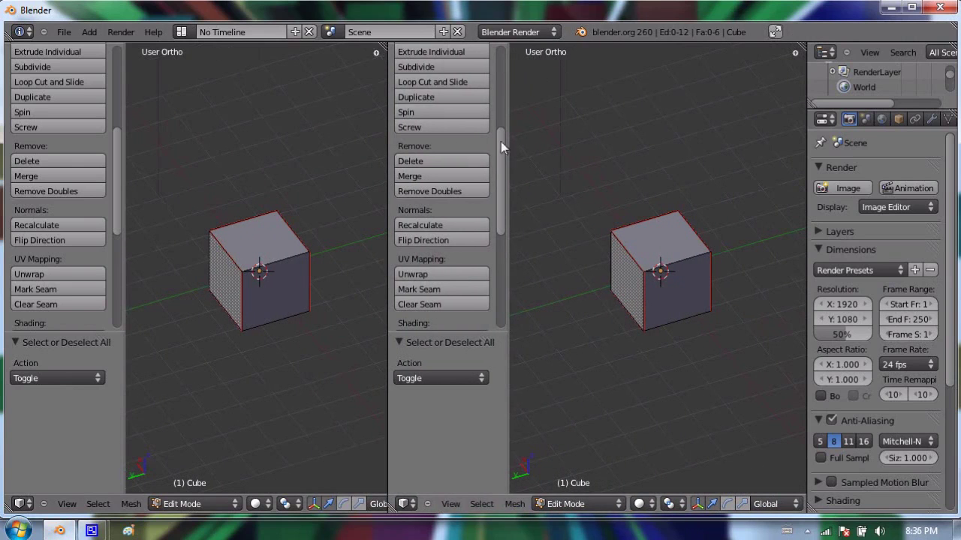
key("t")
key("t")
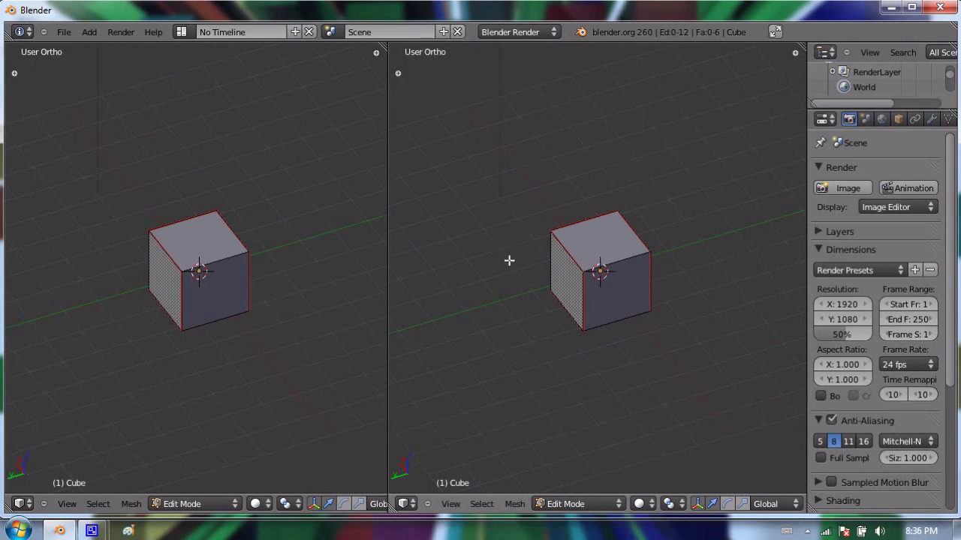
Change the newly split second 3D view into a UV/Image Editor.
middle_click_drag(509, 260, 622, 242)
left_click(406, 503)
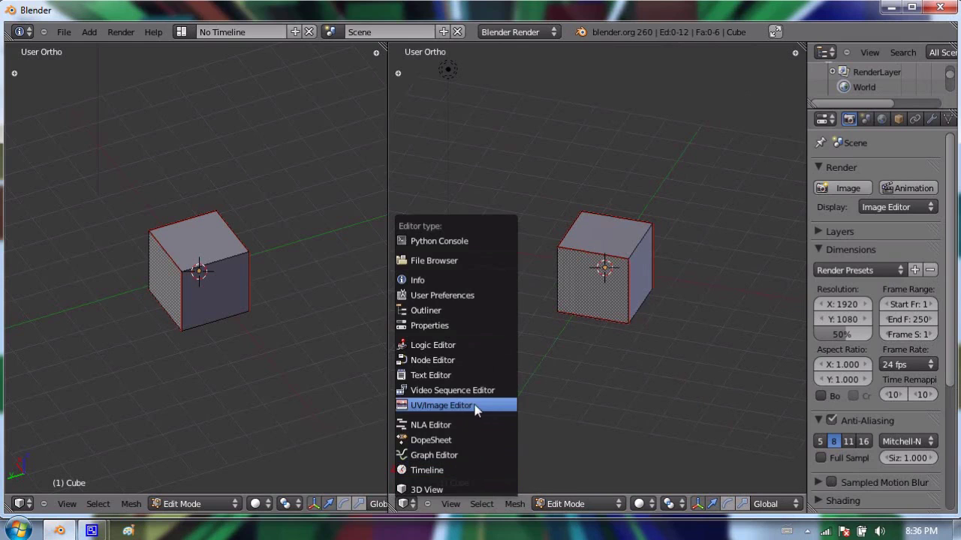
left_click(426, 490)
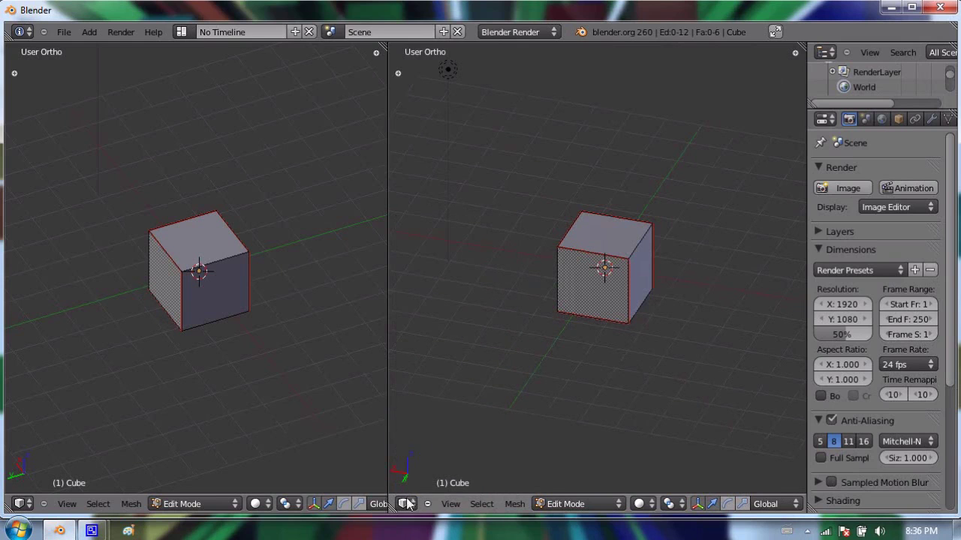
left_click(408, 503)
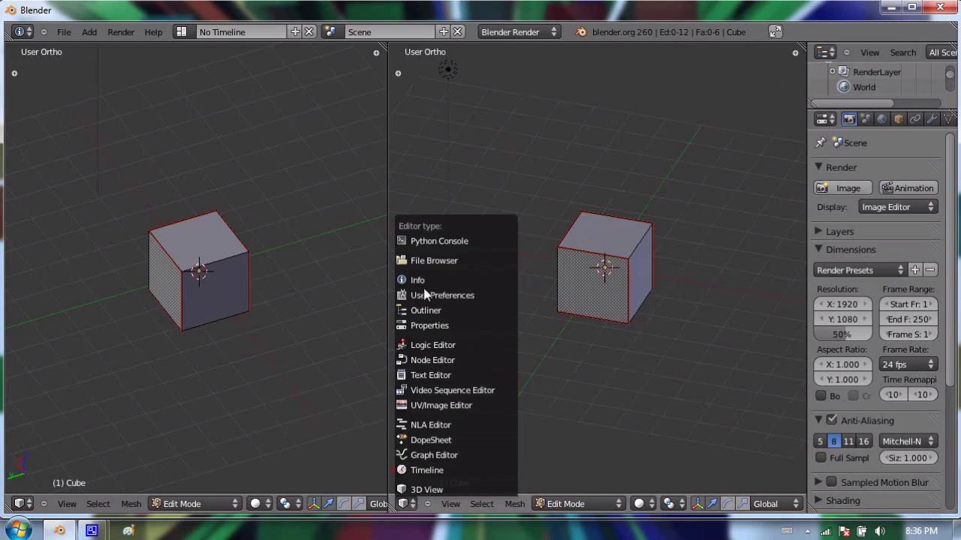
left_click(453, 409)
scroll(632, 208, "up", 2)
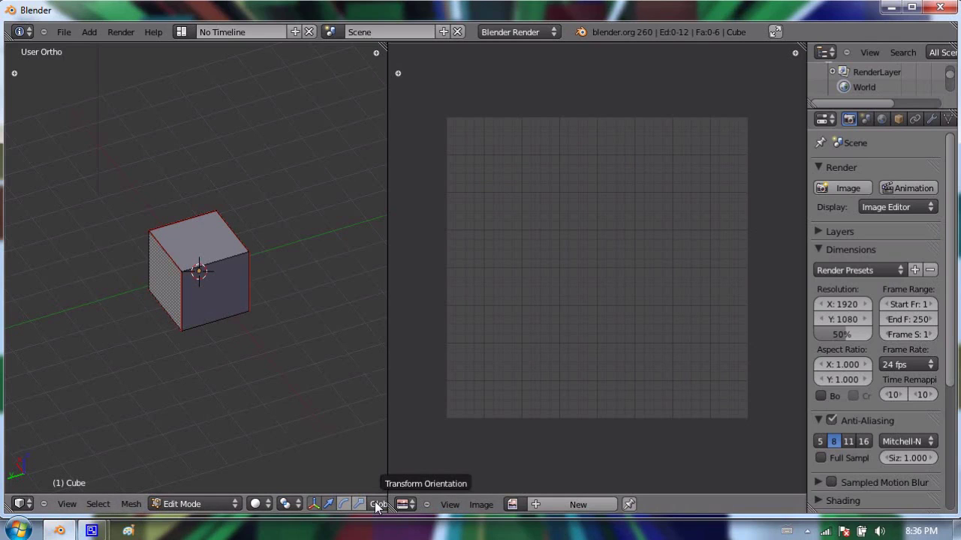
Switch the mesh selection mode to faces and select all faces of the cube.
scroll(379, 506, "down", 6)
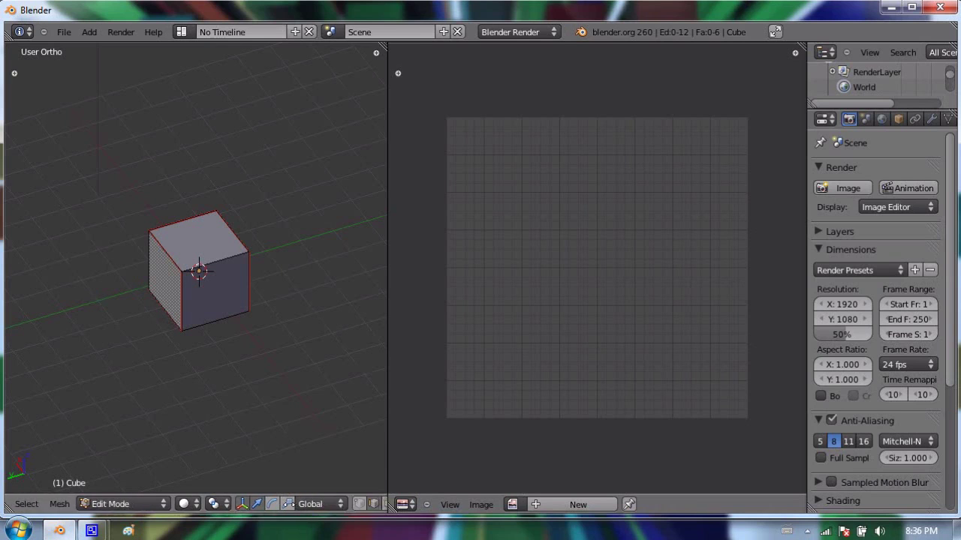
scroll(300, 505, "up", 5)
scroll(226, 506, "down", 6)
scroll(218, 507, "up", 6)
scroll(225, 506, "down", 5)
scroll(248, 503, "up", 5)
scroll(278, 496, "down", 5)
left_click(218, 504)
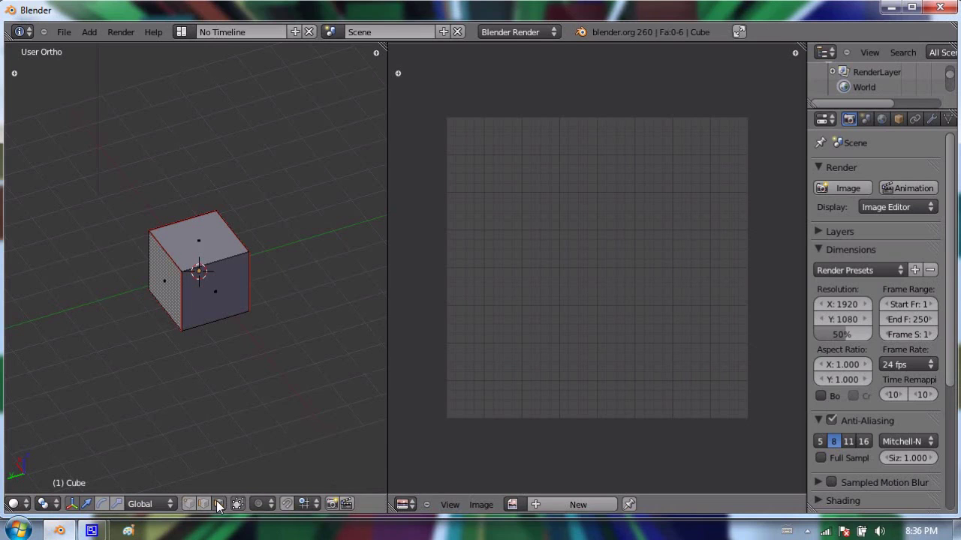
key("a")
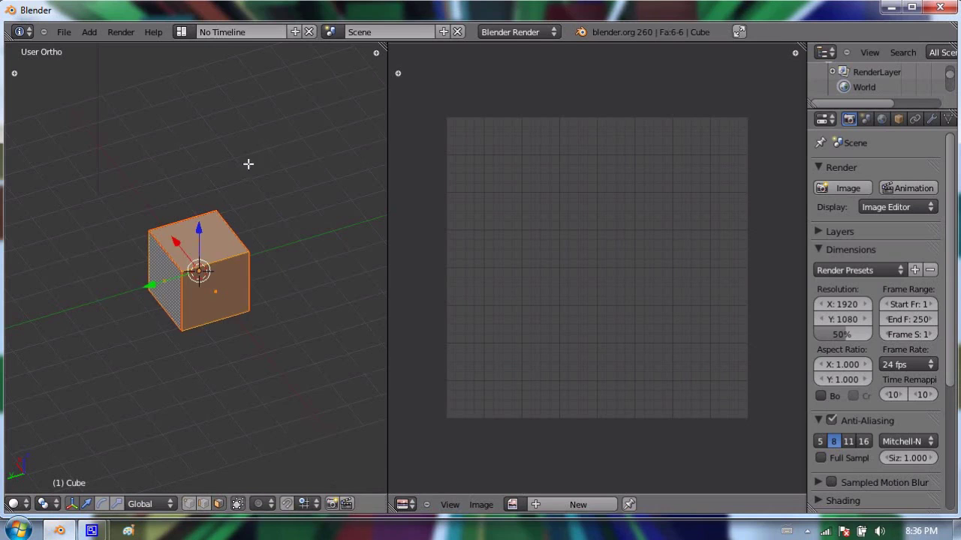
middle_click_drag(129, 285, 263, 130)
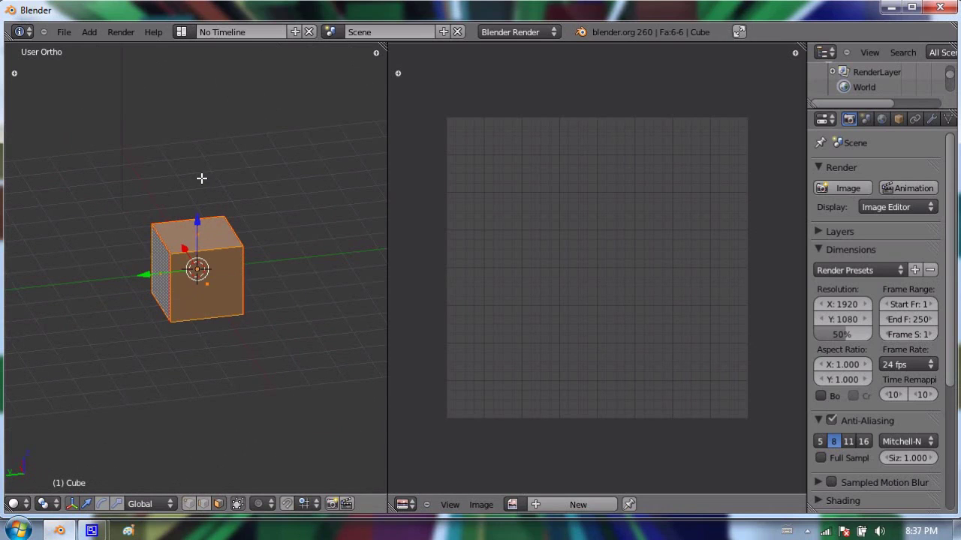
Unwrap all the selected faces of the cube along the marked seams with the standard Unwrap method.
key("u")
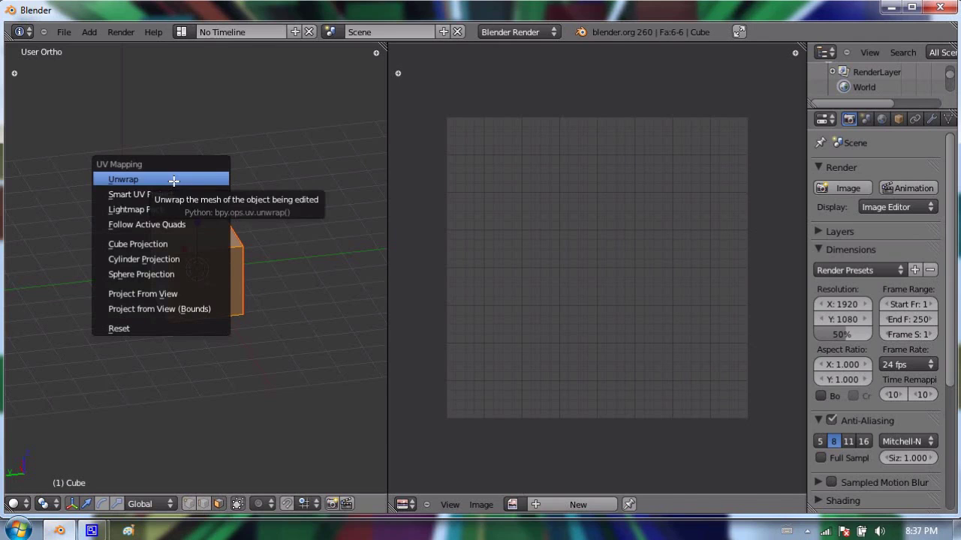
left_click(173, 181)
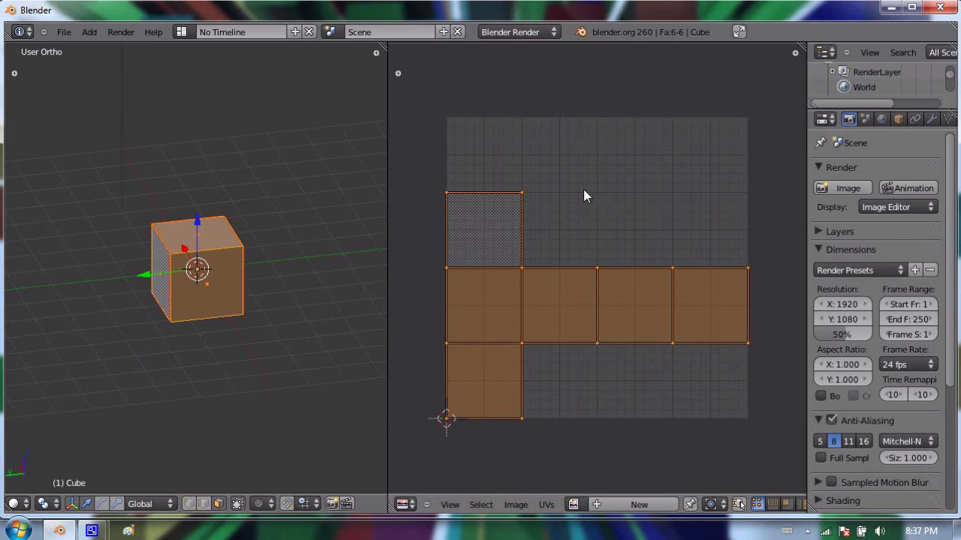
Try rotating the whole UV layout by -90 degrees and undo the rotation.
key("r")
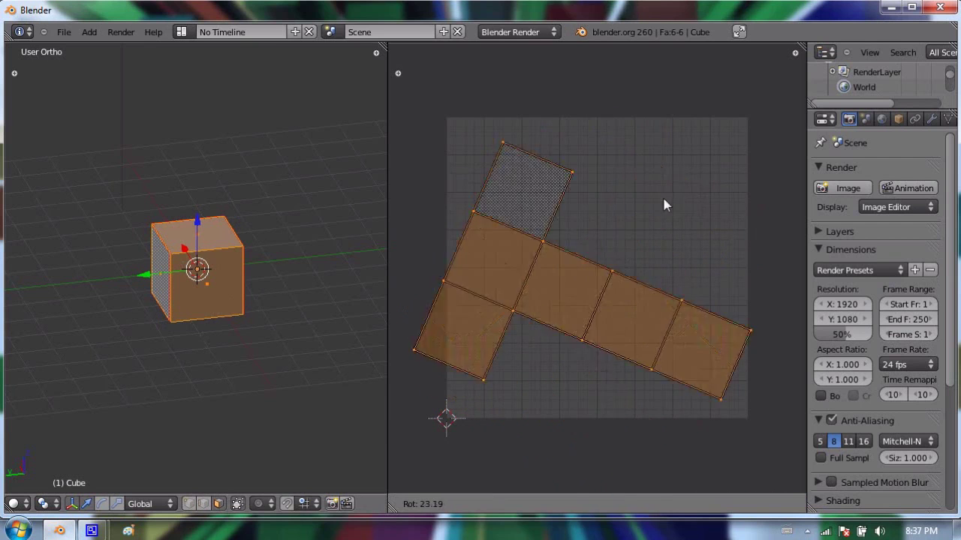
type("-90")
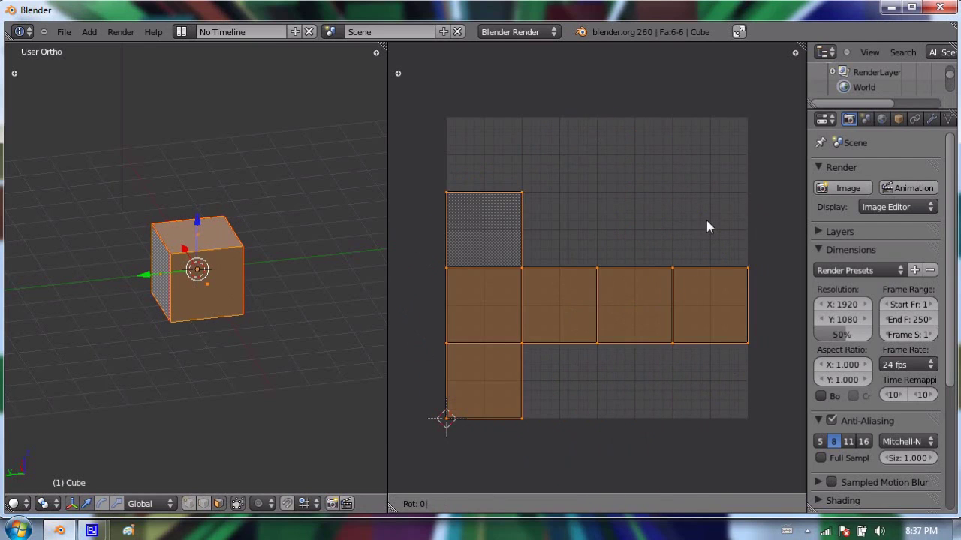
key("Return")
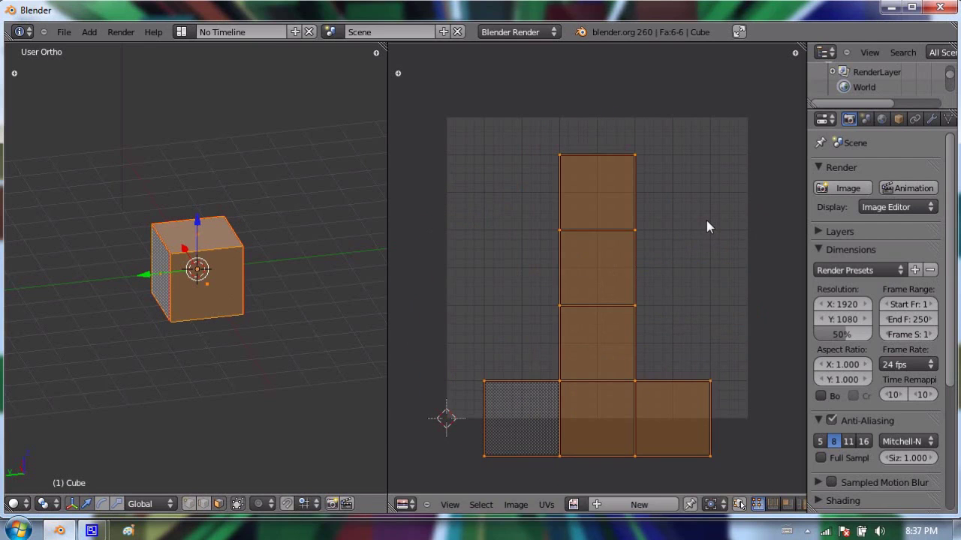
key("ctrl+z")
Rotate the whole UV layout by 90 degrees into an upright T shape.
type("r")
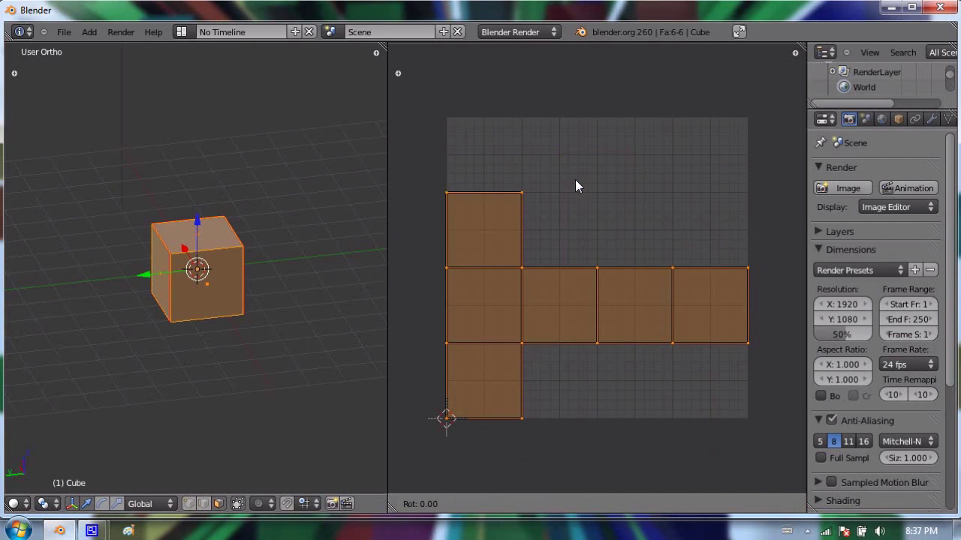
type("90")
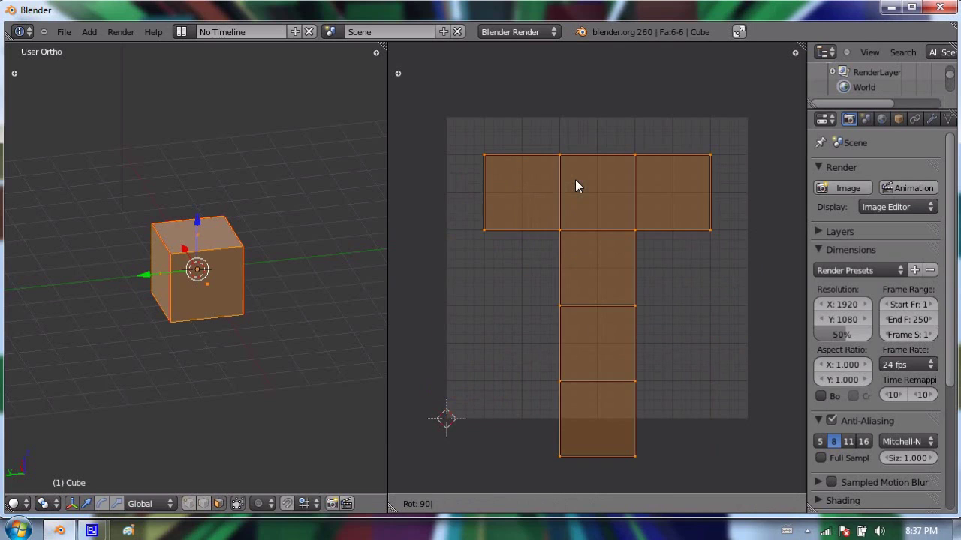
key("Return")
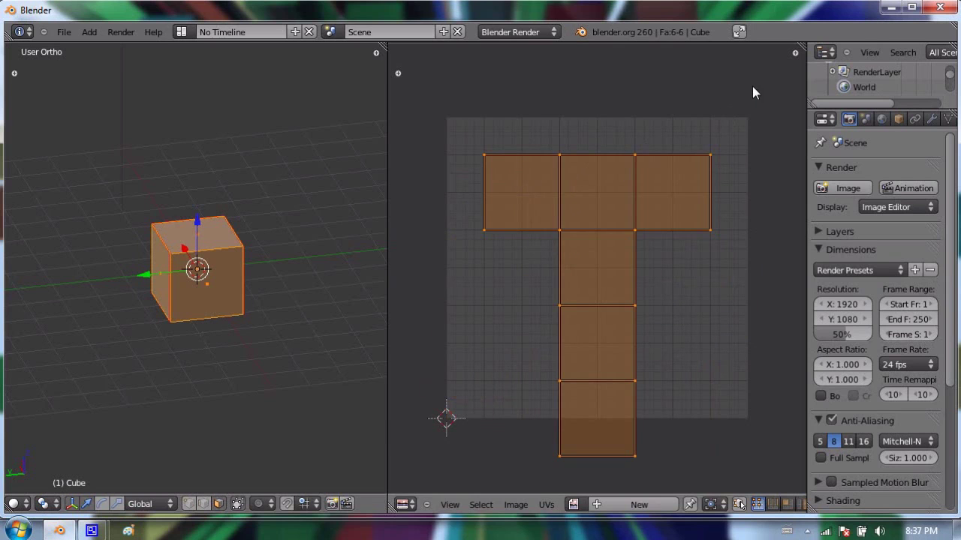
Move the T-shaped UV layout upward and scale it down slightly so it fits centred inside the image bounds.
key("s")
key("Escape")
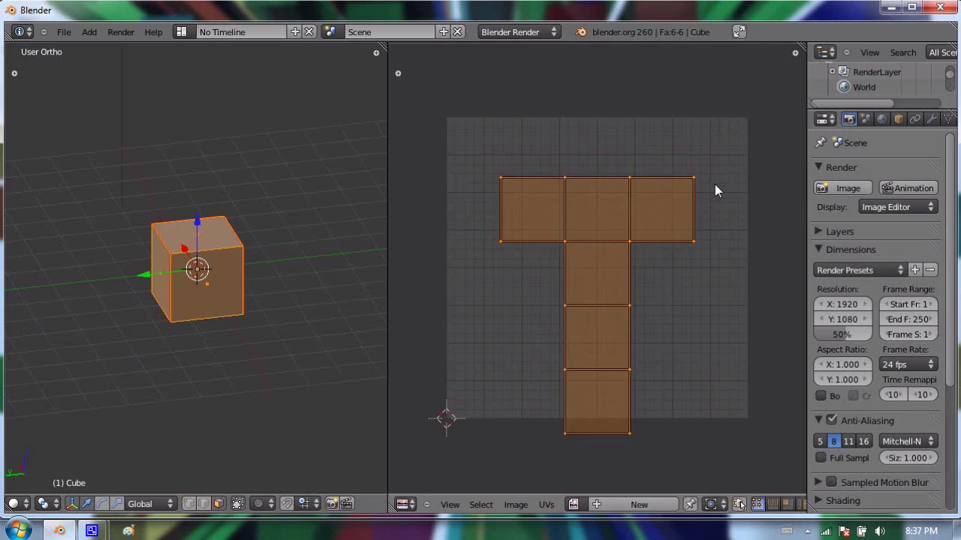
key("g")
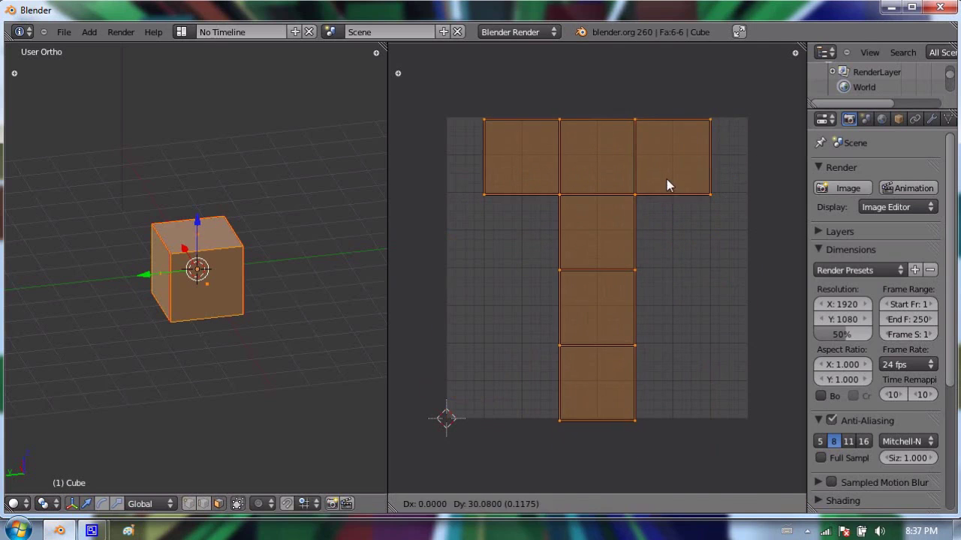
left_click(666, 180)
key("s")
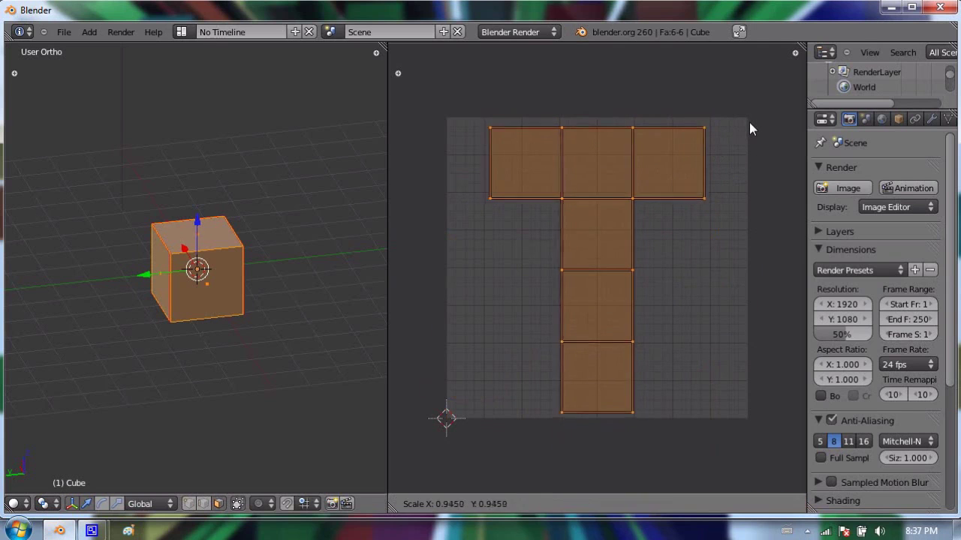
left_click(748, 119)
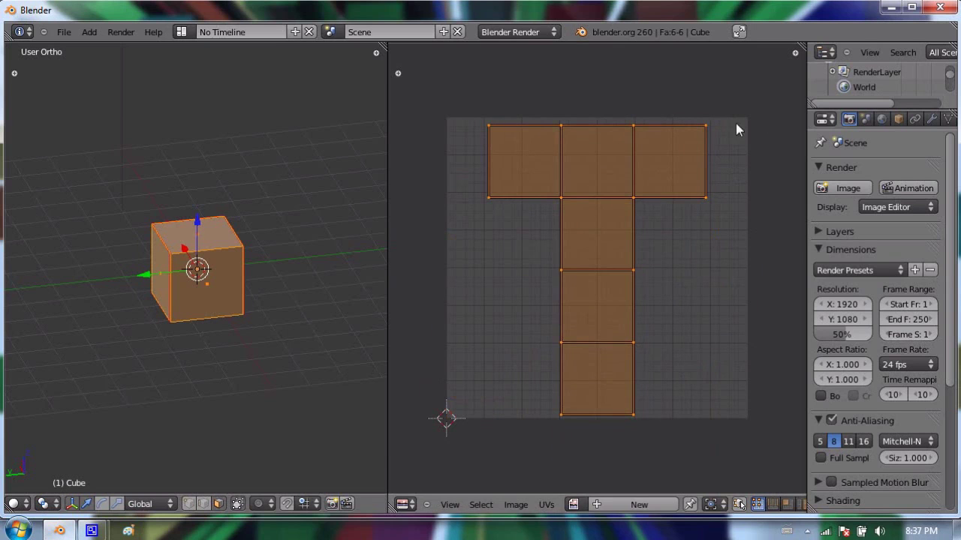
key("g")
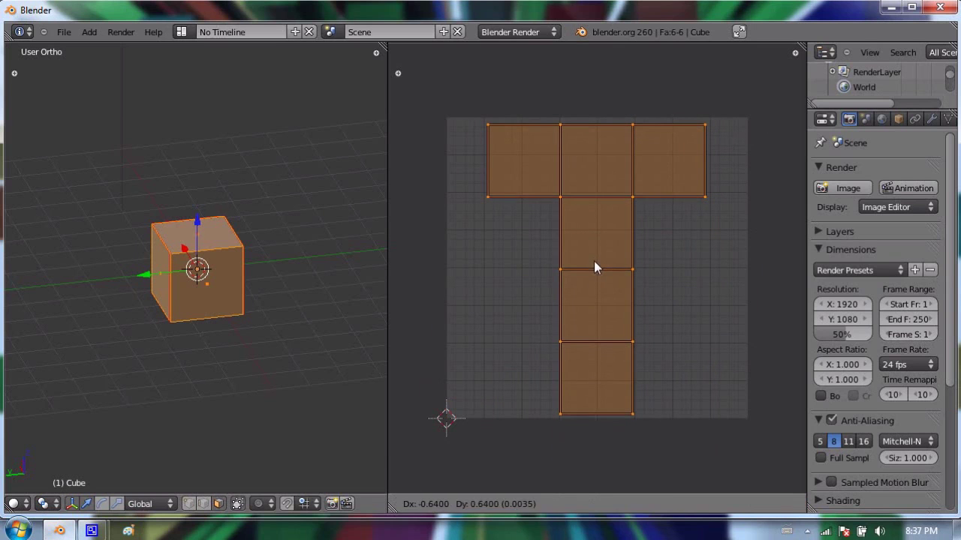
left_click(594, 262)
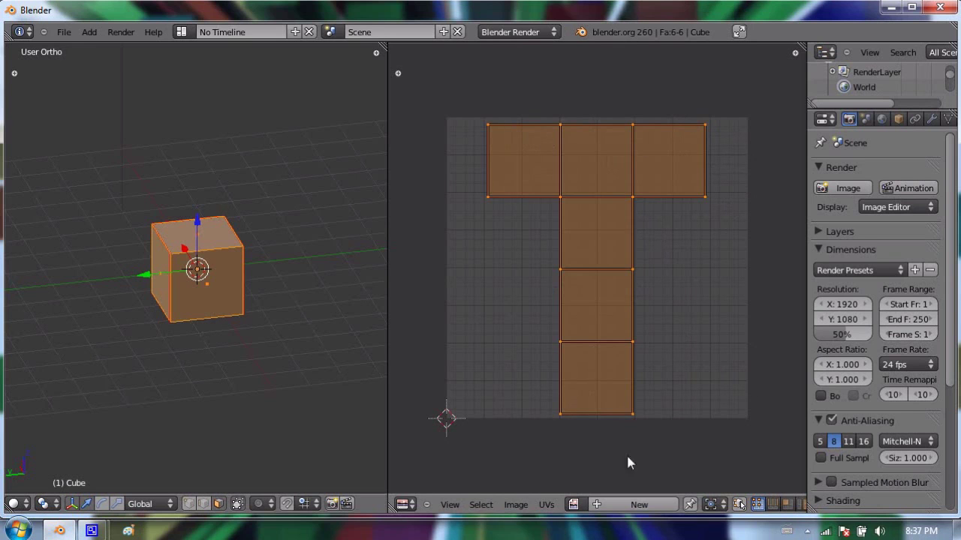
Export the UV layout to the Desktop as cube_map.png, in PNG format at 1024 × 1024.
left_click(547, 505)
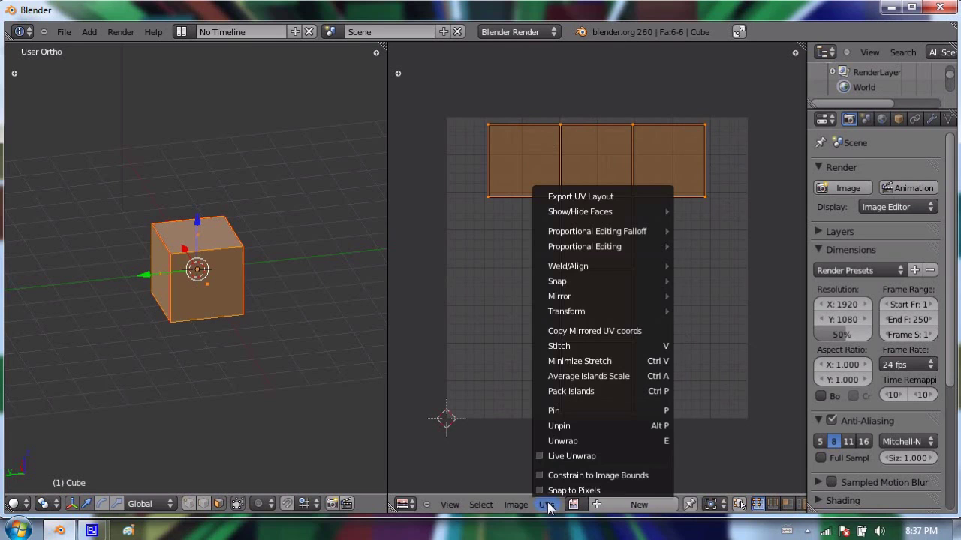
left_click(548, 507)
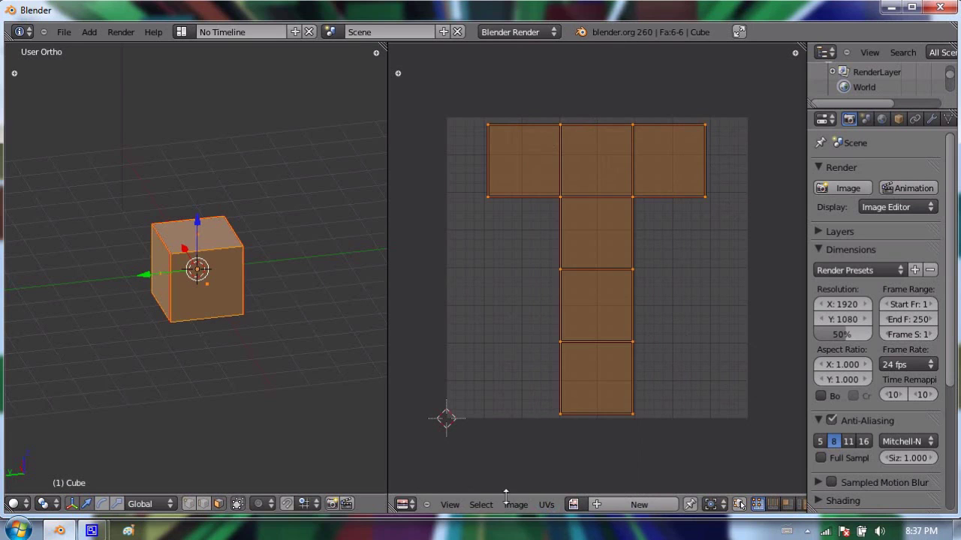
left_click(554, 505)
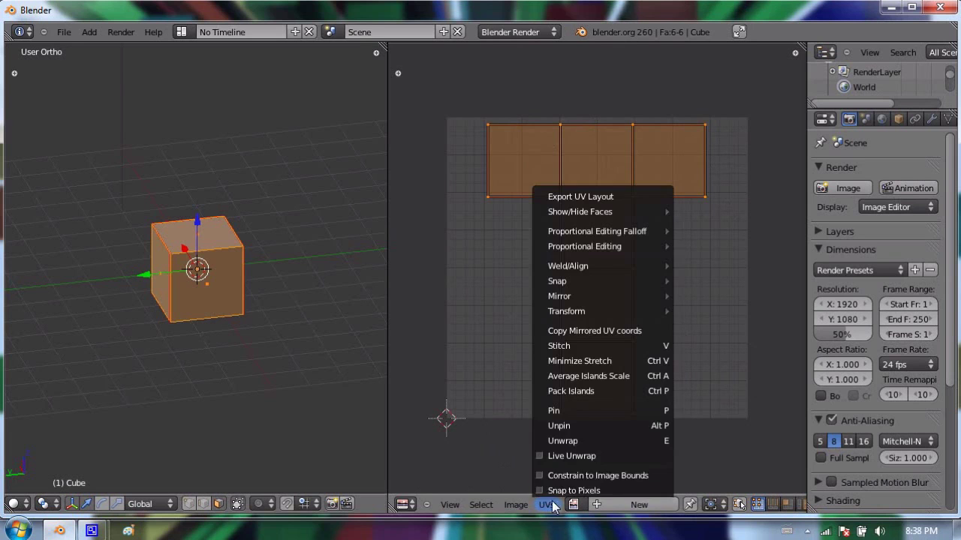
left_click(610, 197)
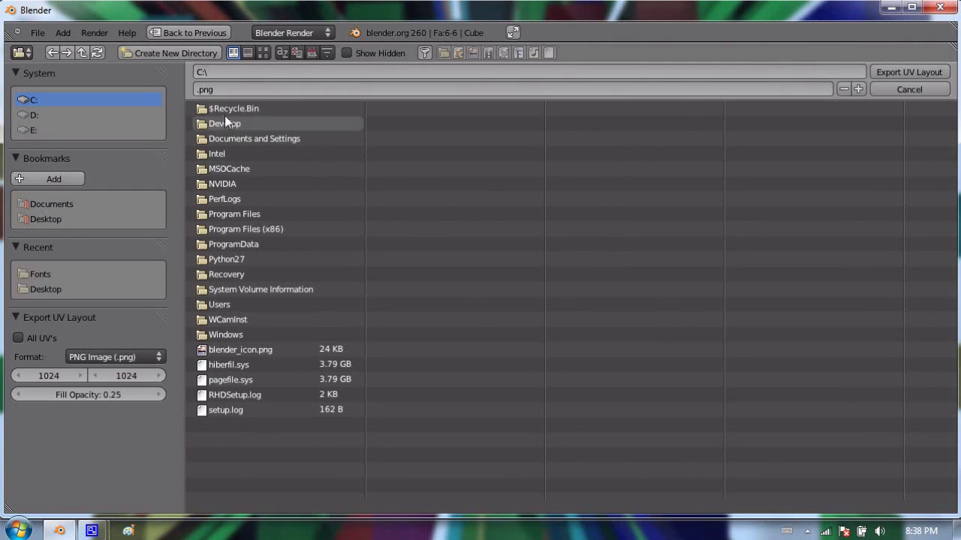
left_click(48, 218)
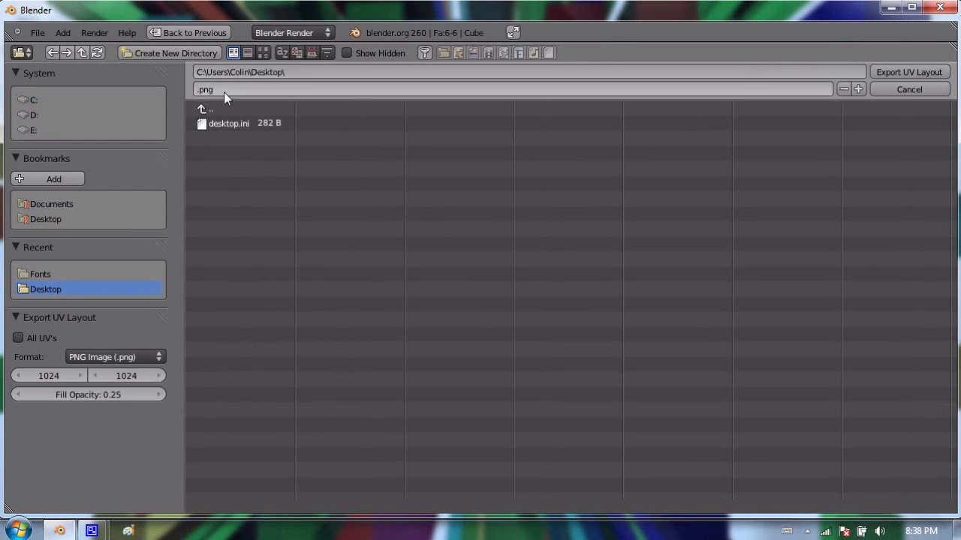
type("cube_map")
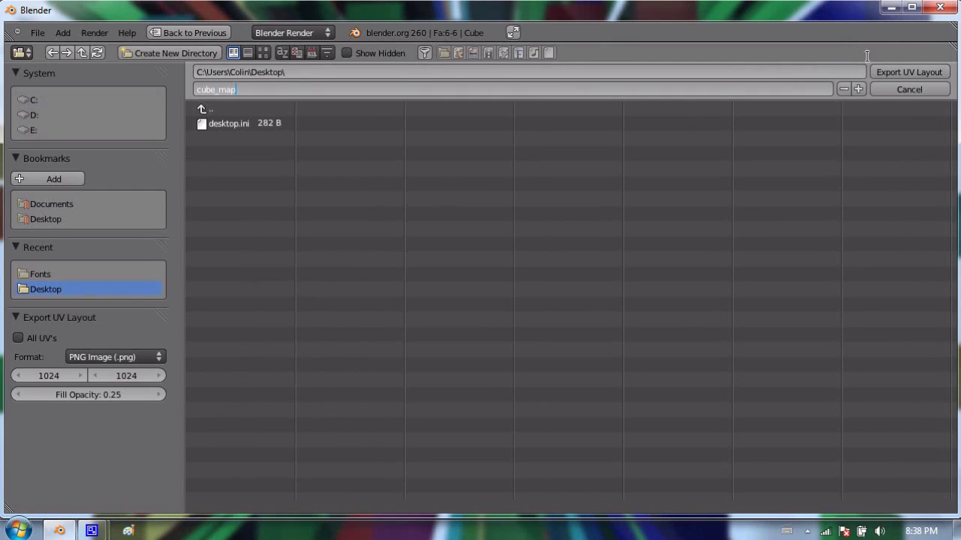
key("Return")
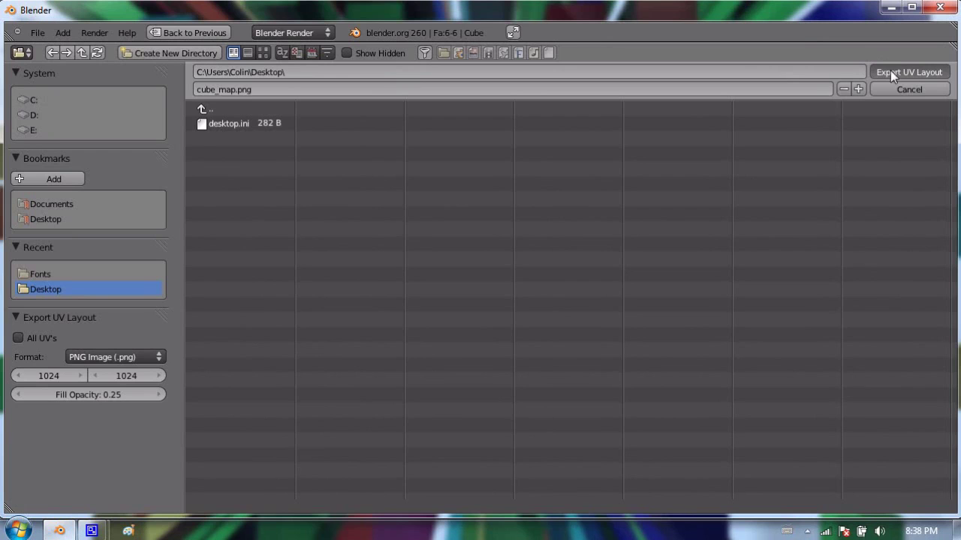
left_click(893, 76)
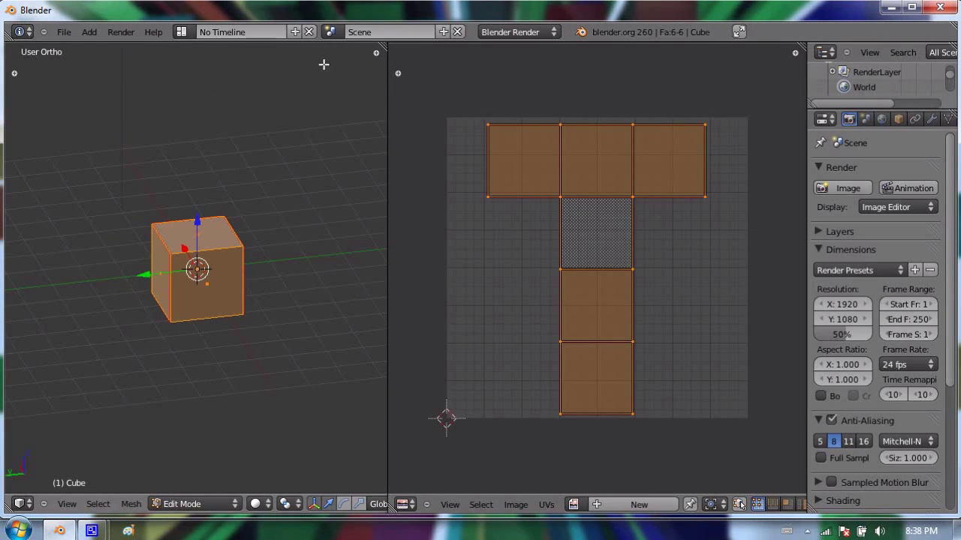
Save the Blender file to the Desktop as cube_01.
left_click(63, 32)
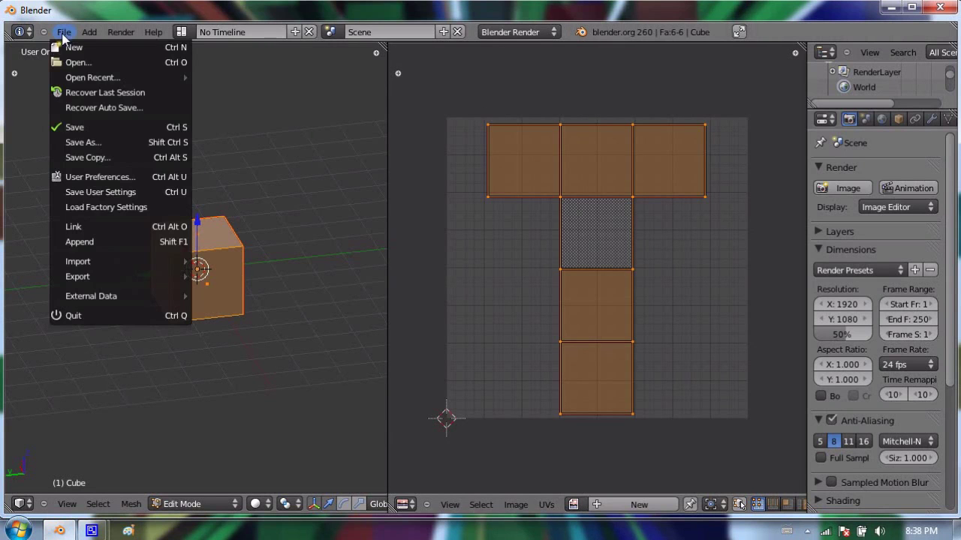
left_click(111, 127)
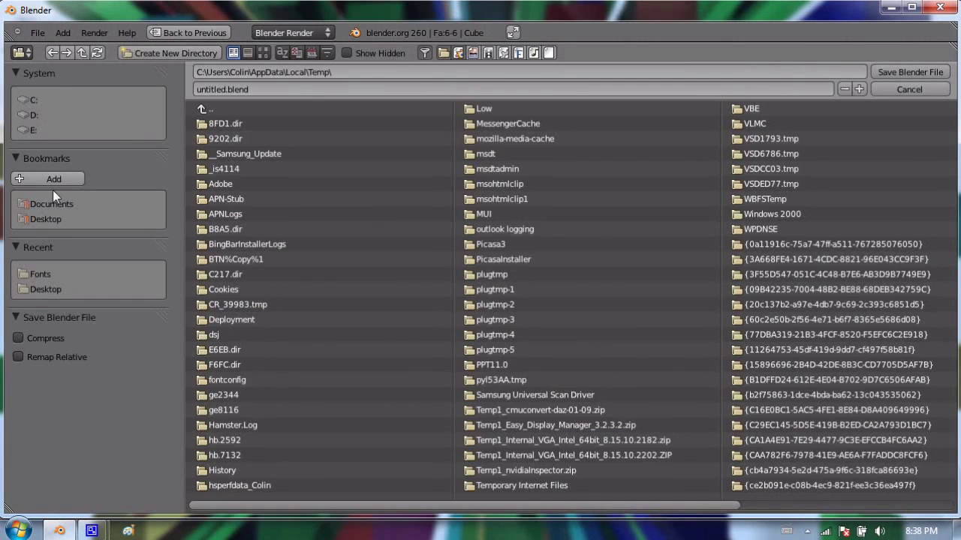
left_click(44, 219)
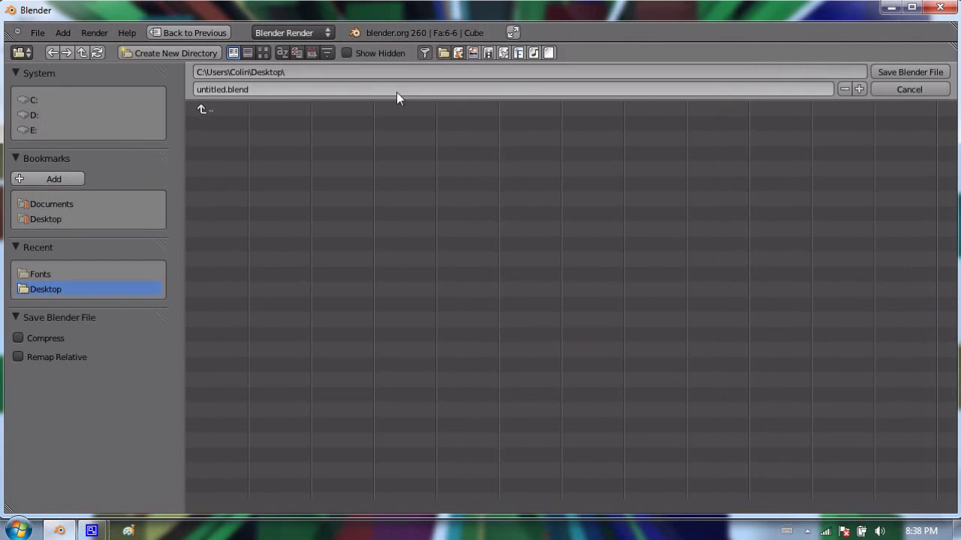
left_click(269, 92)
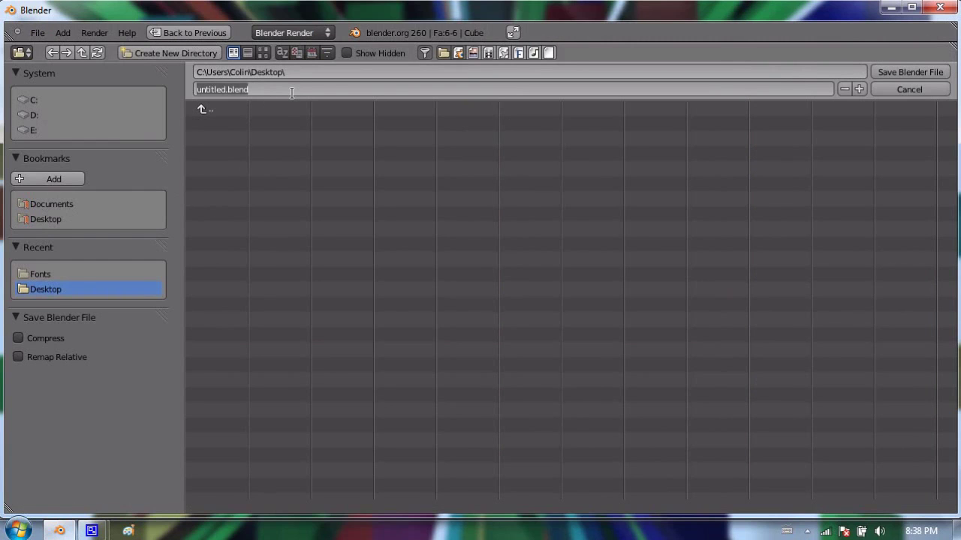
type("c")
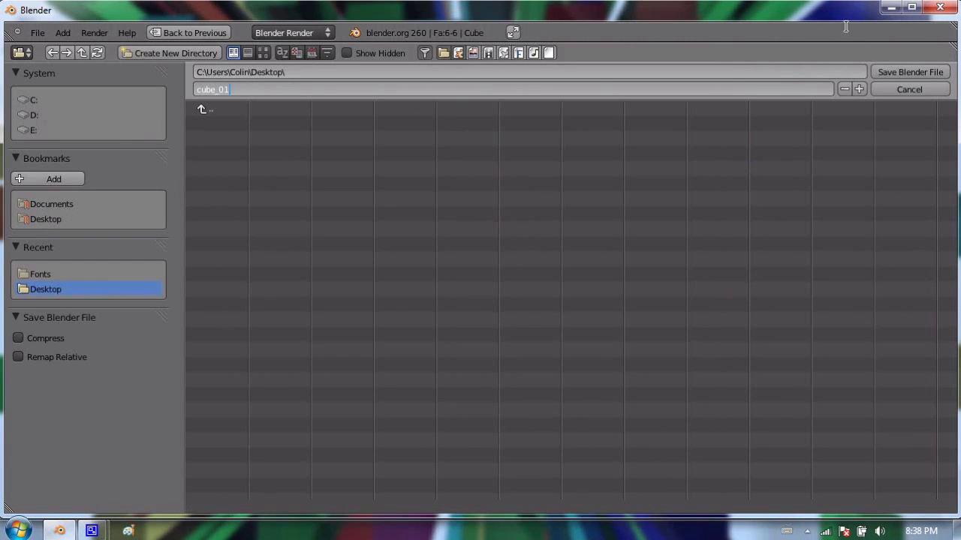
type("ube_01")
left_click(907, 71)
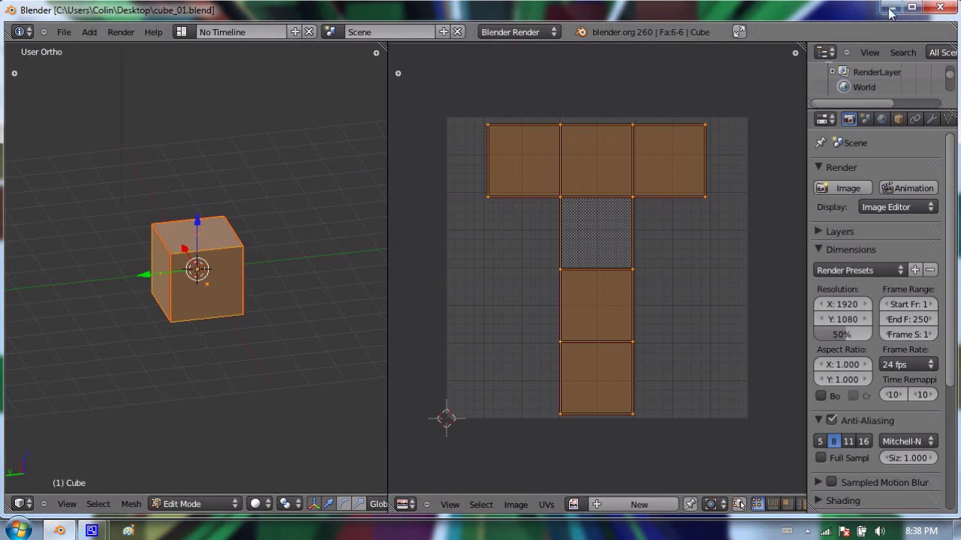
Minimize Blender and preview the exported cube_map.png from the desktop, examining the UV layout up close.
left_click(890, 10)
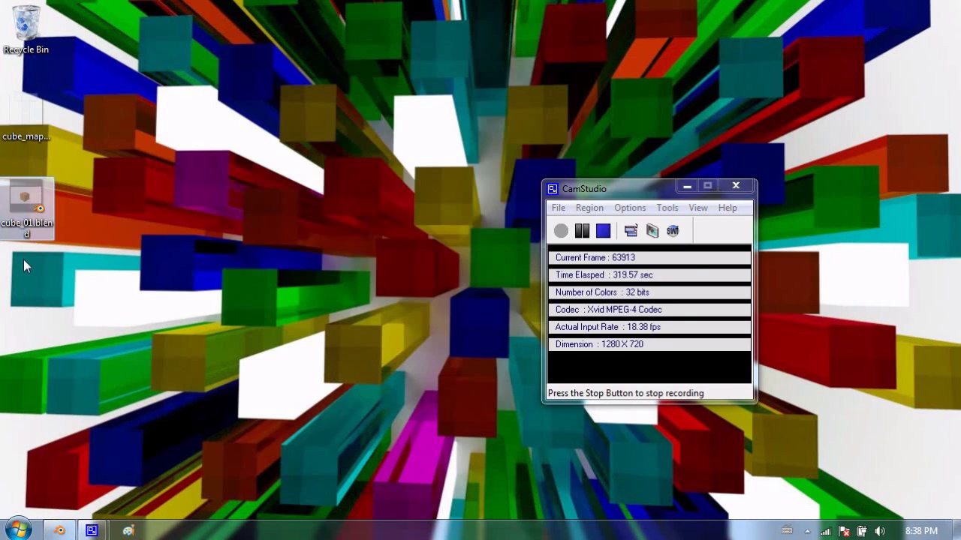
left_click(26, 120)
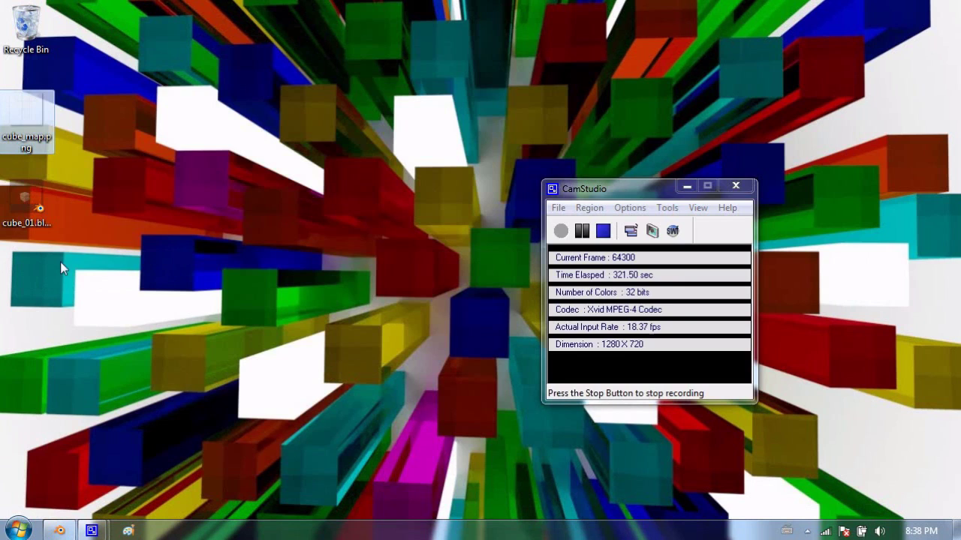
double_click(31, 112)
scroll(408, 92, "up", 2)
scroll(412, 95, "up", 1)
scroll(413, 95, "up", 3)
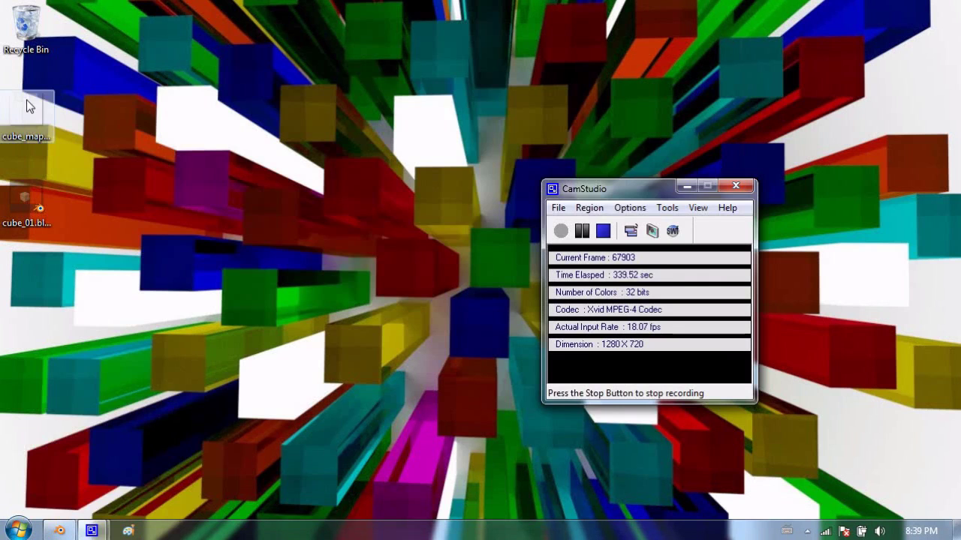
Open cube_map.png from the desktop in Paint and minimize the Paint window.
right_click(29, 99)
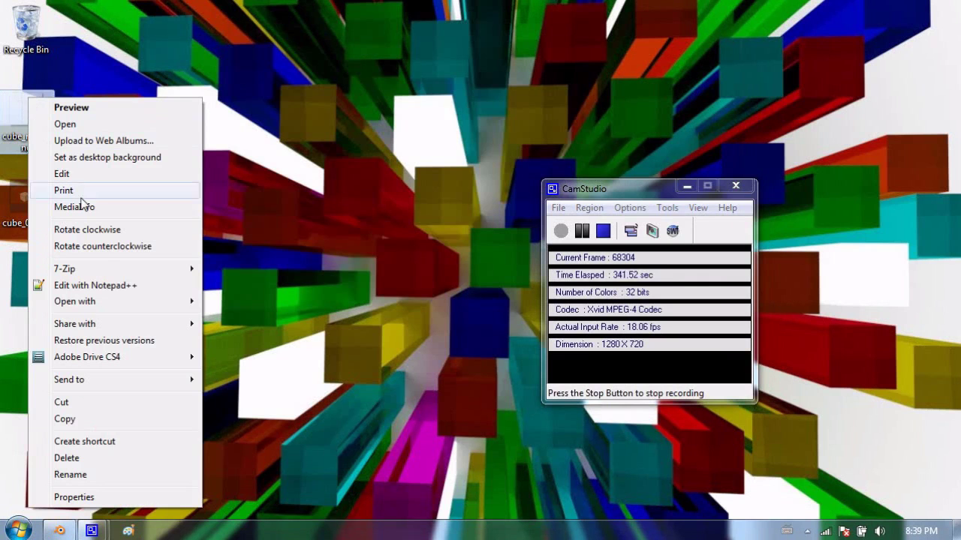
mouse_move(117, 303)
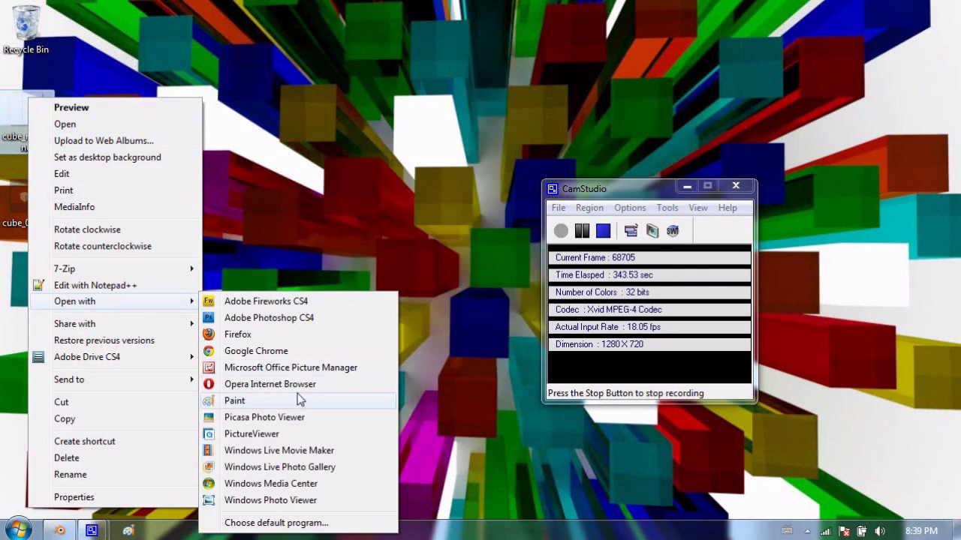
left_click(300, 399)
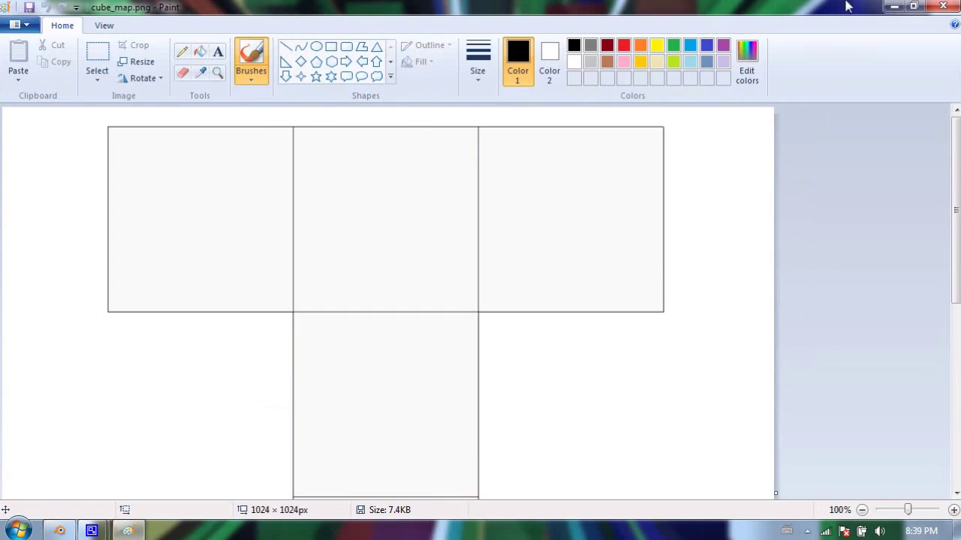
left_click(893, 8)
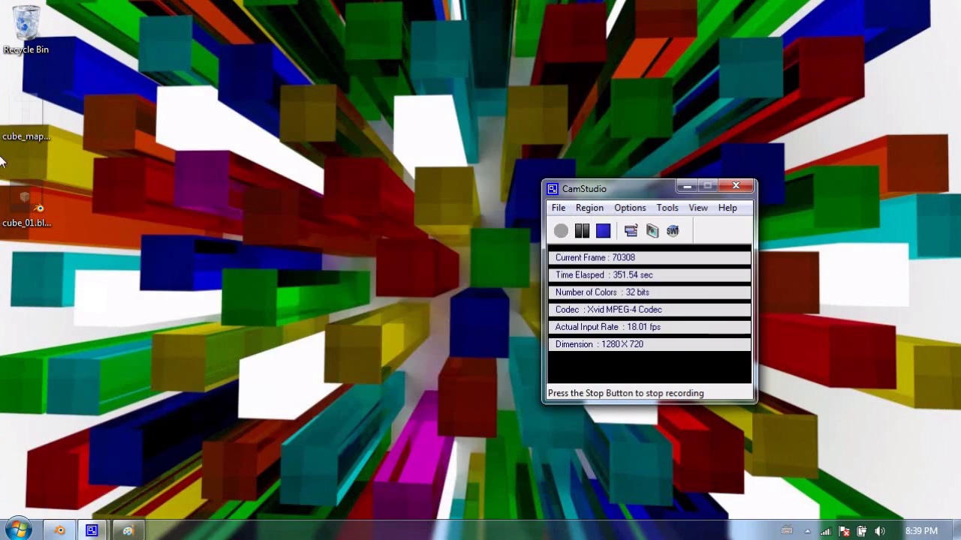
Preview cube_map.png from the desktop, examining the exported UV layout up close, and close the preview.
double_click(28, 113)
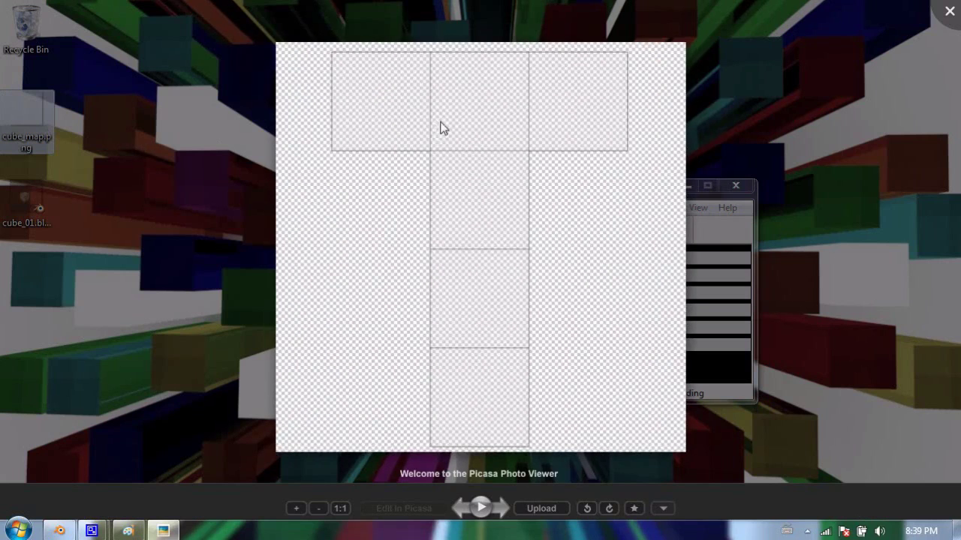
scroll(380, 116, "up", 2)
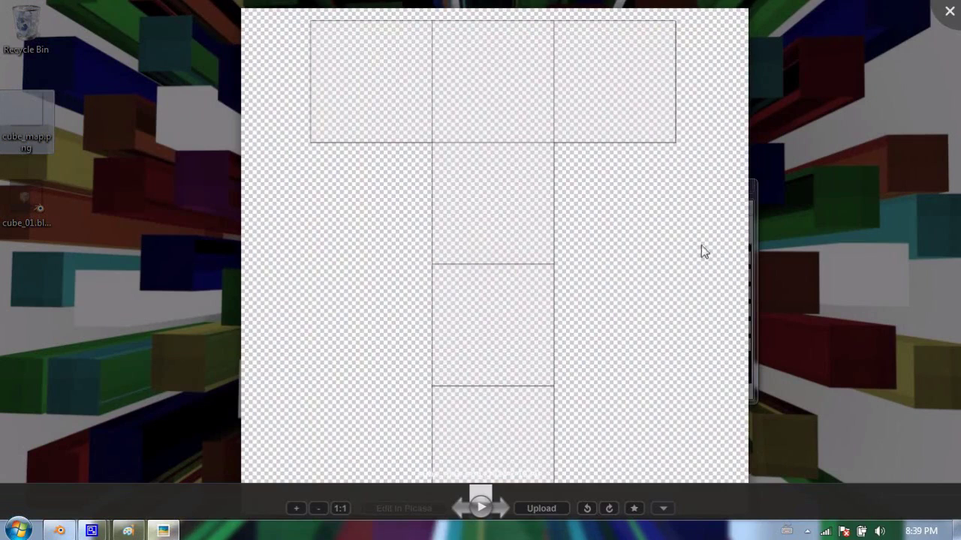
left_click(796, 228)
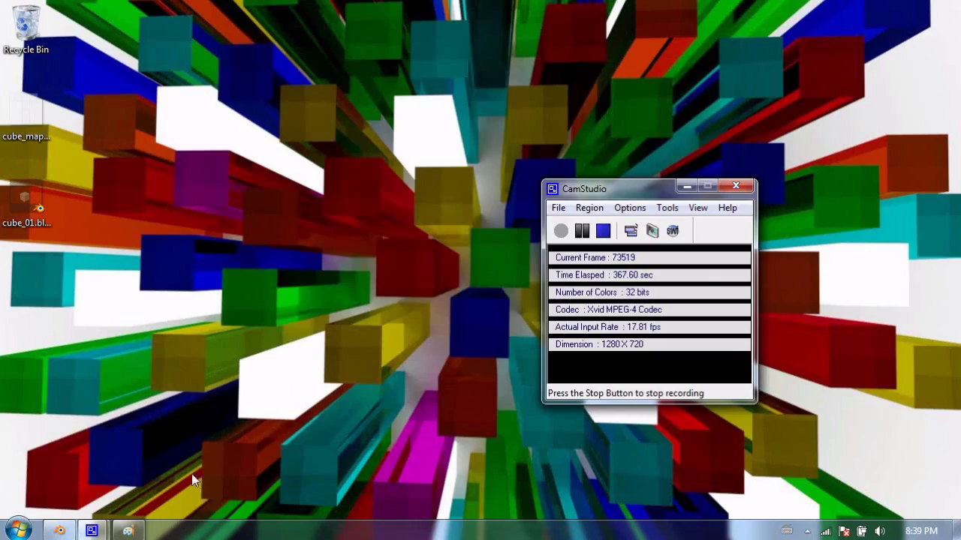
Switch to Paint and fill the three upper squares of the layout with dark red, green and turquoise, going left to right.
left_click(127, 531)
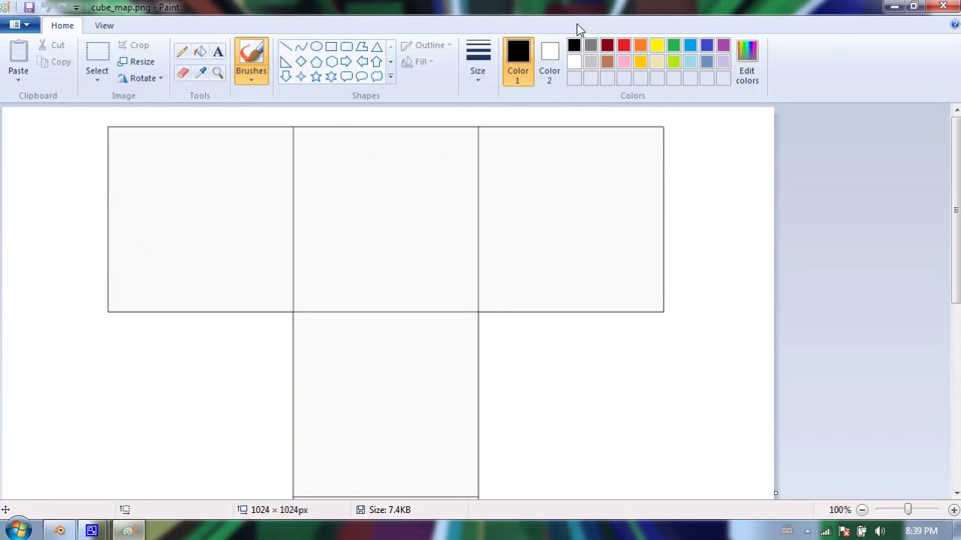
left_click(201, 51)
left_click(607, 46)
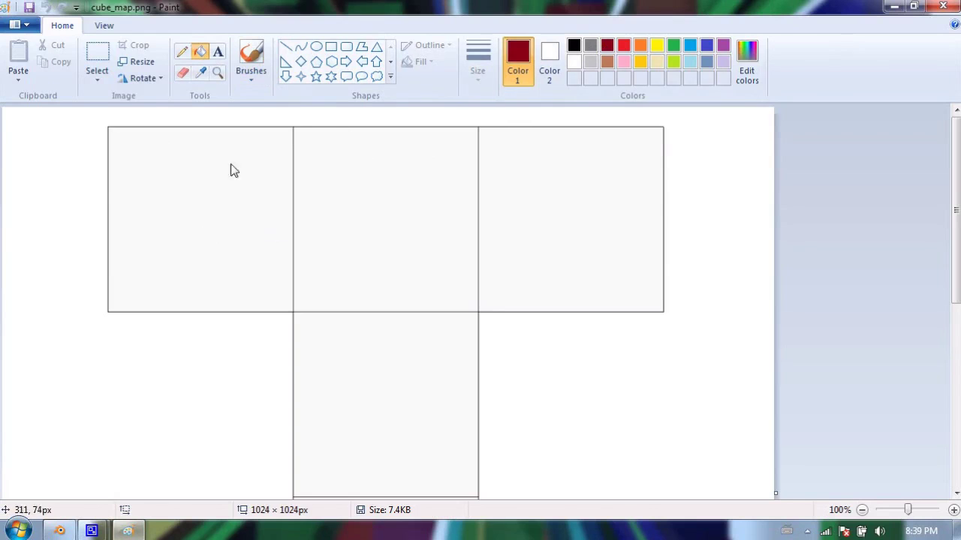
left_click(232, 169)
left_click(675, 46)
left_click(350, 200)
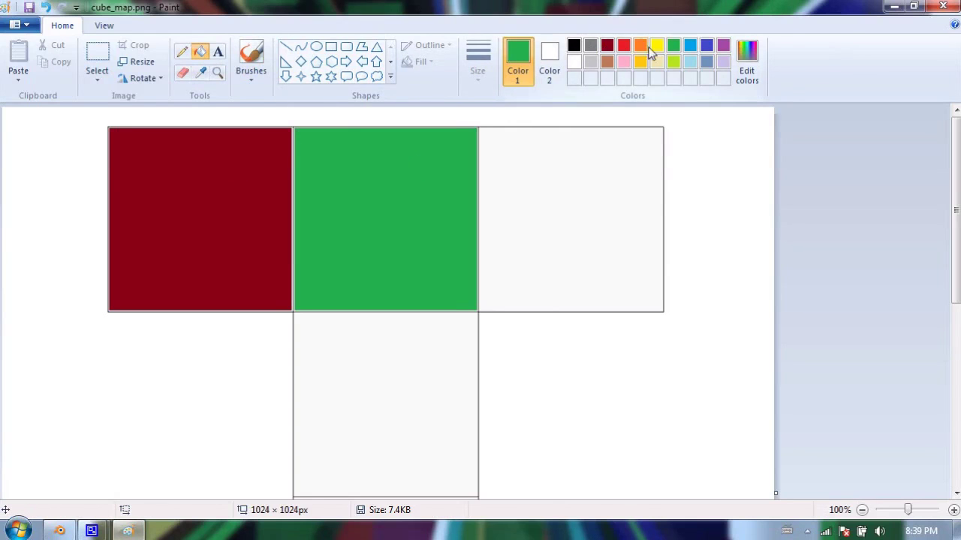
left_click(690, 48)
left_click(650, 138)
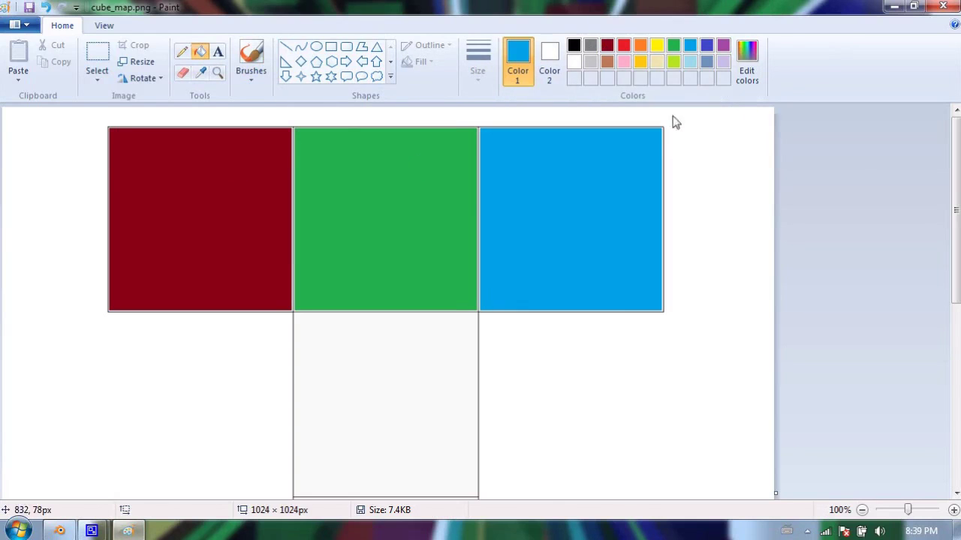
Fill the three remaining squares down the column with purple, lime and rose, from top to bottom.
left_click(723, 47)
left_click(407, 381)
scroll(455, 214, "up", 5, "ctrl")
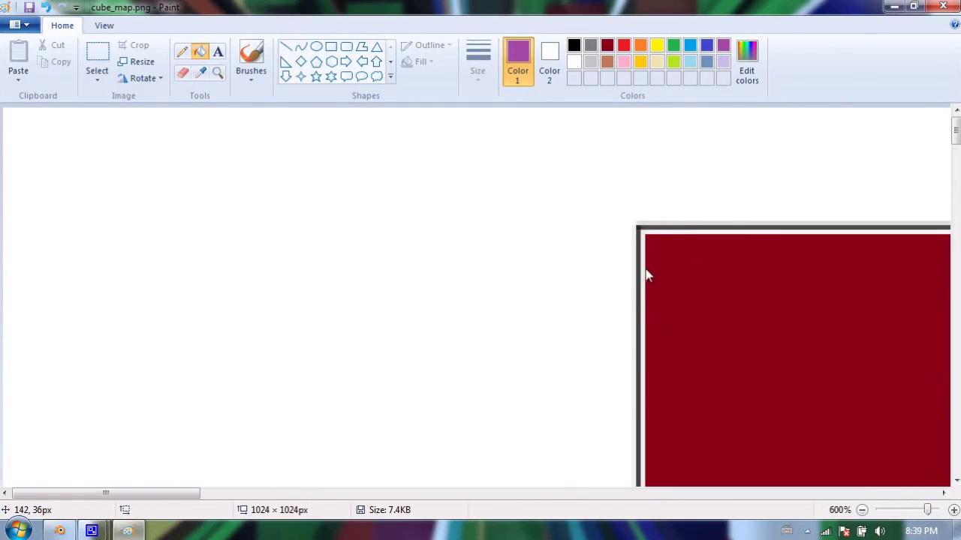
scroll(671, 243, "down", 6, "ctrl")
scroll(466, 219, "up", 2, "ctrl")
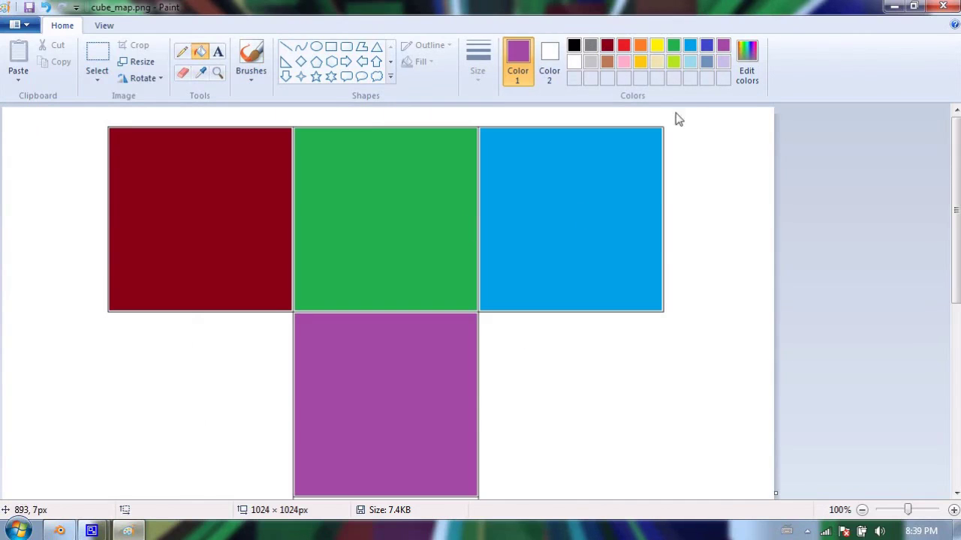
left_click(673, 61)
scroll(392, 379, "down", 5)
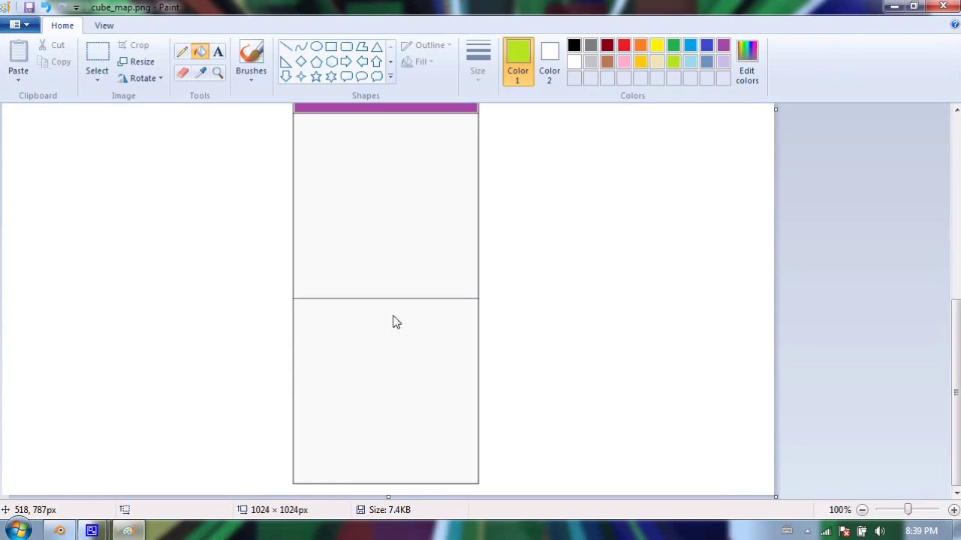
left_click(398, 262)
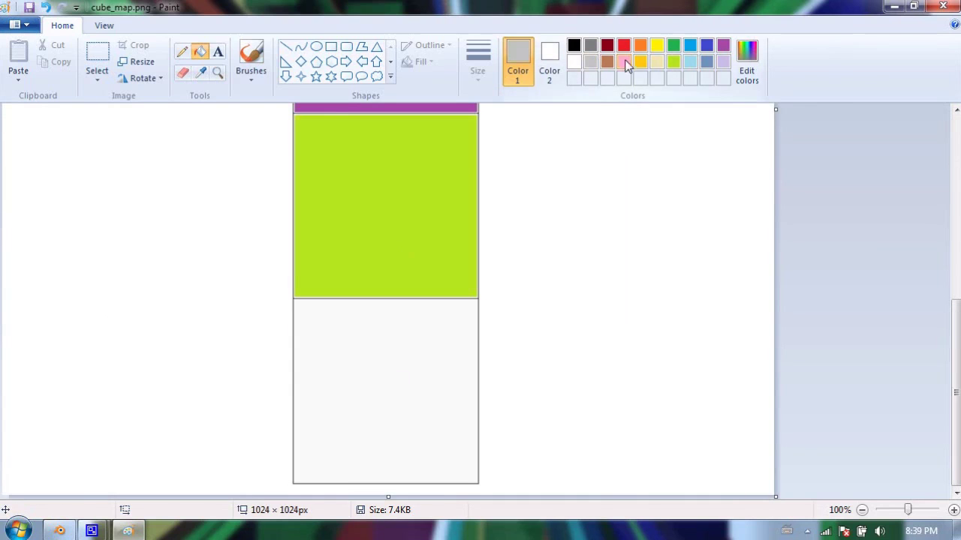
left_click(624, 61)
left_click(386, 360)
scroll(432, 265, "down", 3, "ctrl")
scroll(433, 265, "up", 3, "ctrl")
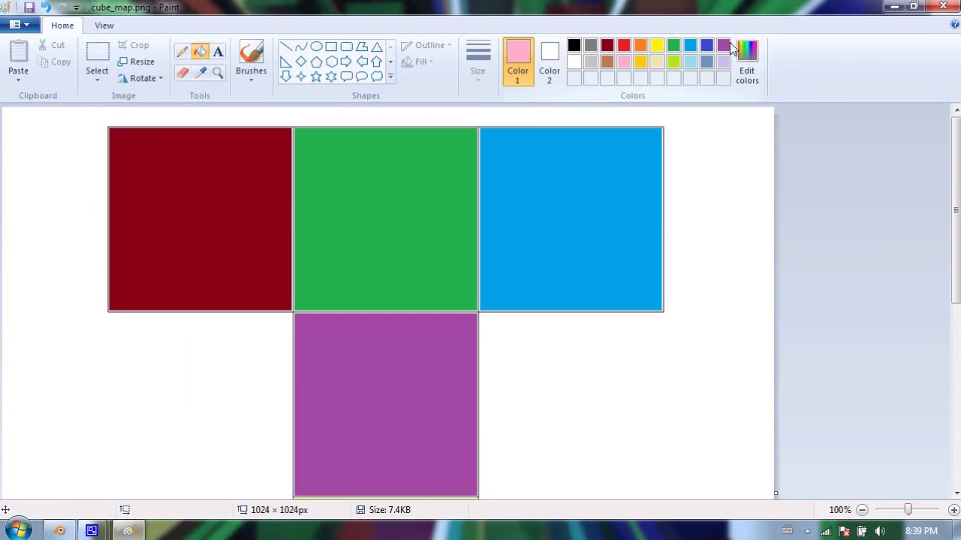
Hand-draw the numbers 1, 2 and 3 with a thick black brush on the dark red, green and turquoise squares.
left_click(218, 52)
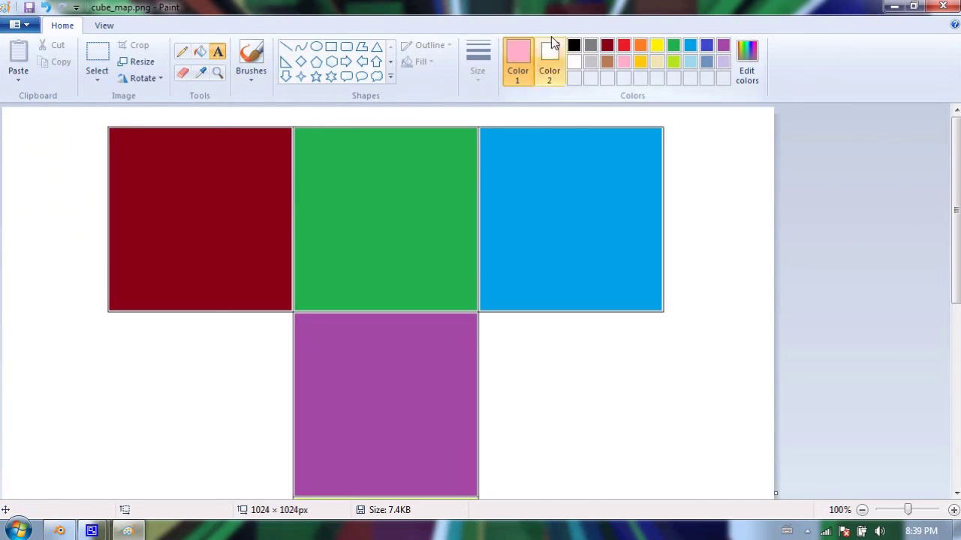
left_click(573, 45)
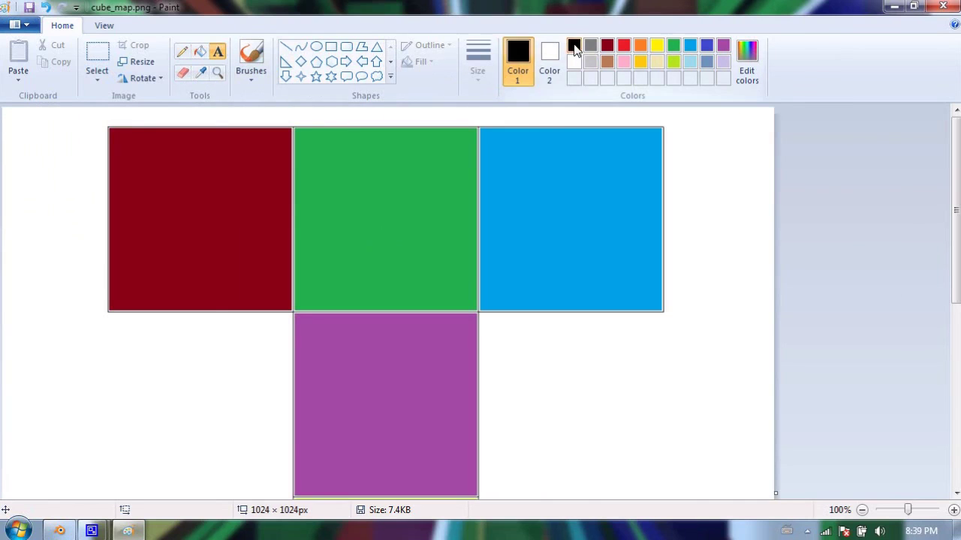
left_click(251, 60)
left_click(478, 60)
left_click(491, 180)
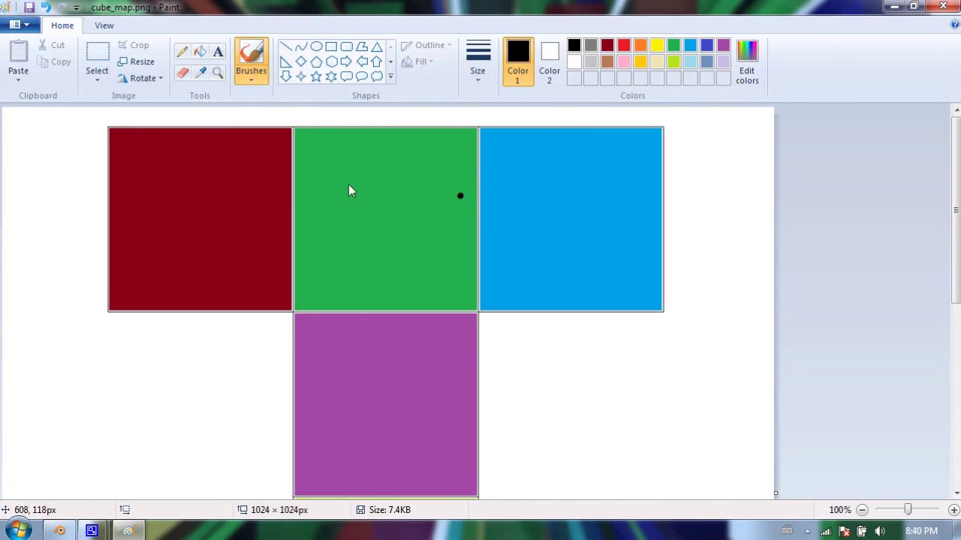
left_click_drag(200, 169, 208, 284)
left_click(221, 260)
left_click_drag(358, 190, 423, 254)
mouse_move(528, 180)
left_mouse_down()
mouse_move(610, 165)
mouse_move(601, 241)
left_mouse_up()
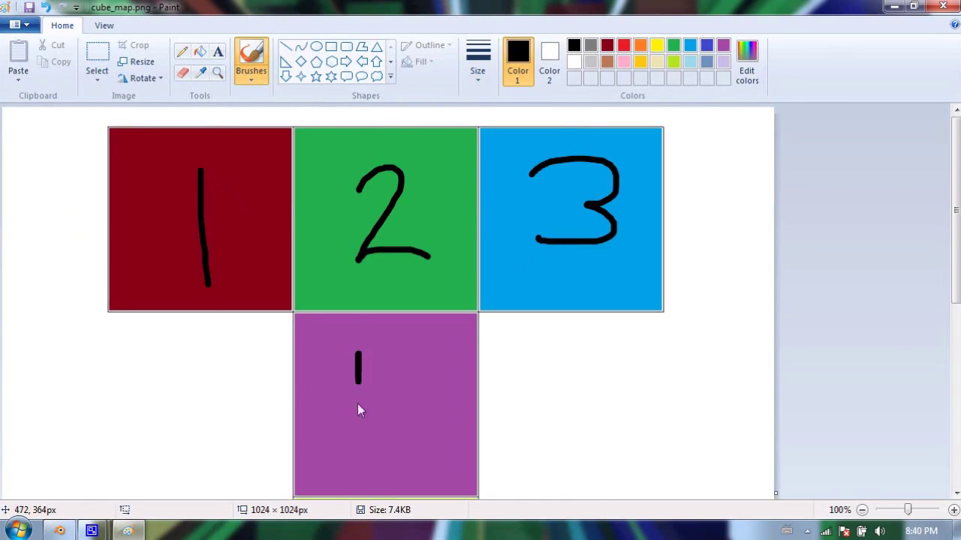
Hand-draw the numbers 4, 5 and 6 in black on the purple, lime and rose squares.
left_click_drag(359, 408, 413, 408)
left_click_drag(407, 351, 398, 455)
scroll(398, 455, "down", 3)
mouse_move(405, 337)
left_mouse_down()
mouse_move(361, 338)
mouse_move(378, 411)
left_mouse_up()
scroll(391, 398, "down", 3)
mouse_move(396, 324)
left_mouse_down()
mouse_move(359, 394)
mouse_move(415, 419)
mouse_move(366, 411)
left_mouse_up()
scroll(388, 368, "up", 6)
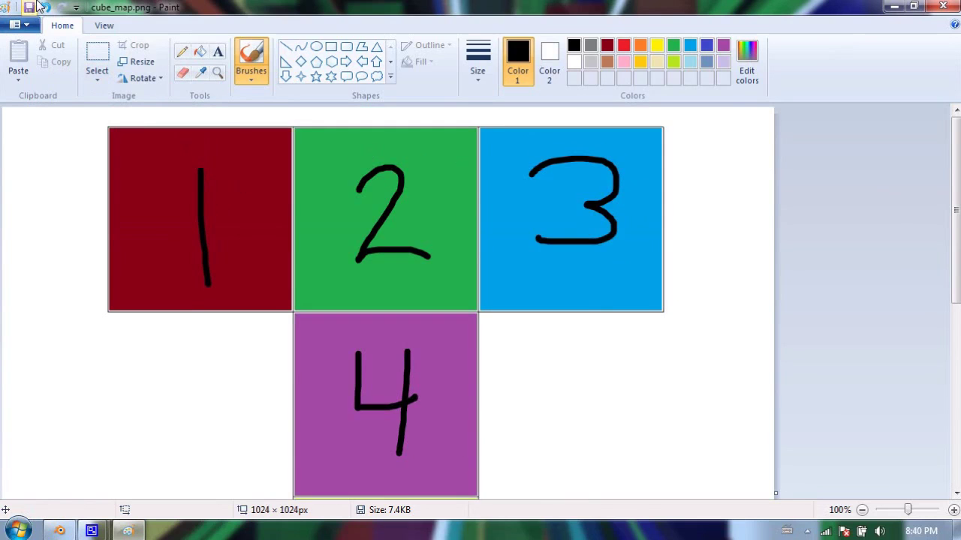
Save the painted cube_map.png, close Paint, and preview the image from the desktop.
left_click(33, 6)
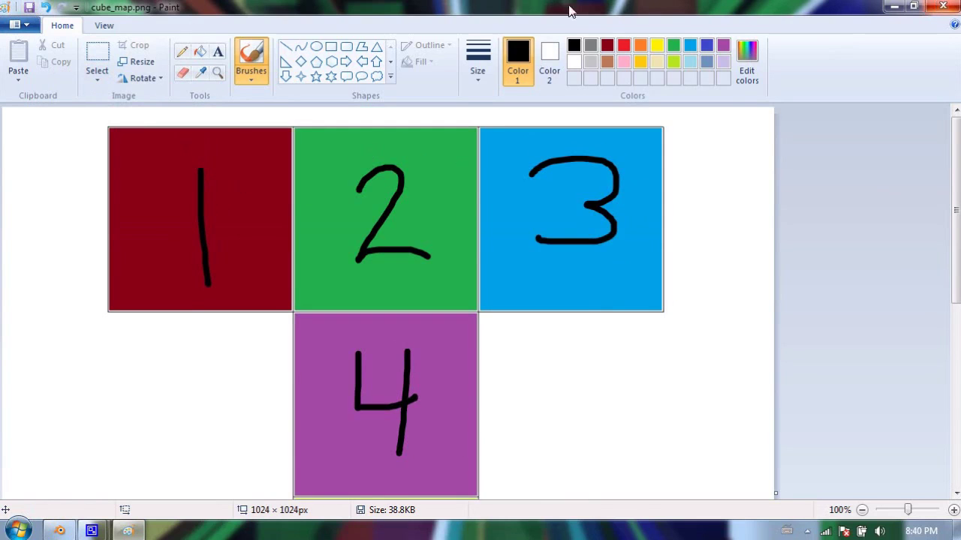
left_click(942, 6)
double_click(26, 111)
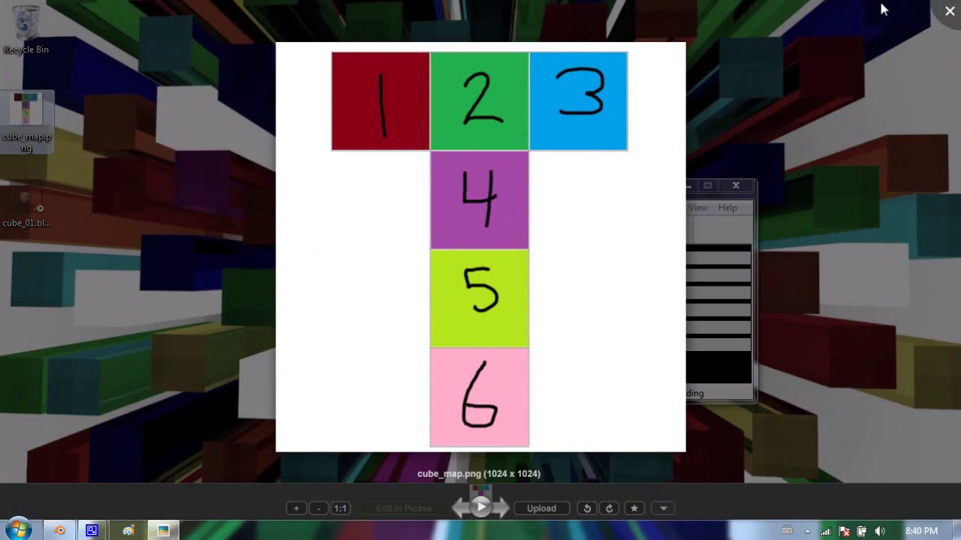
left_click(952, 11)
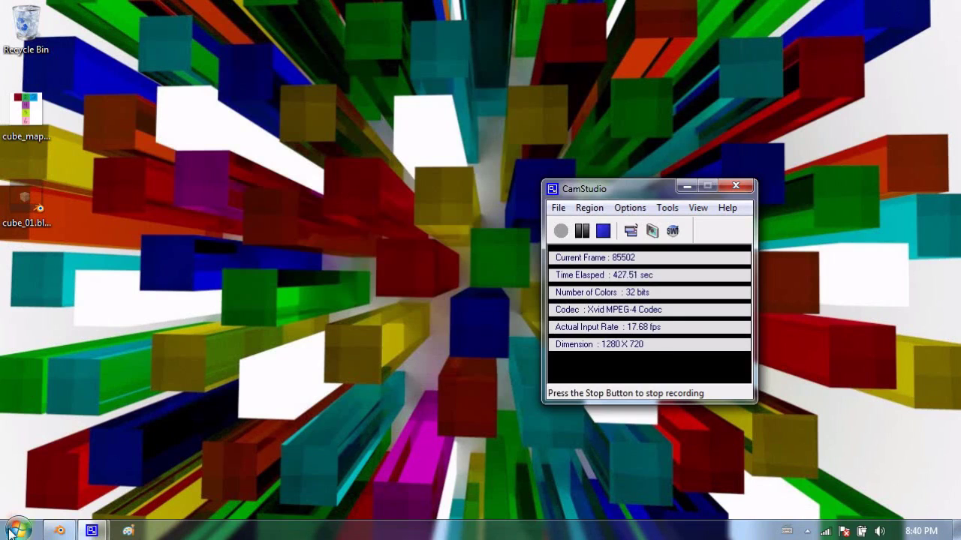
Switch to Blender, put the cube in Object Mode, and widen the 3D view and the properties area.
left_click(60, 531)
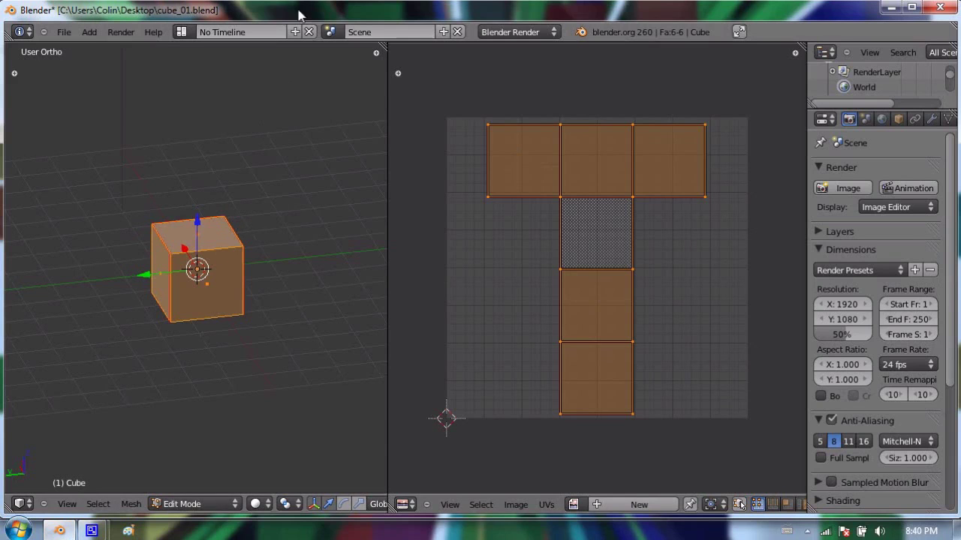
key("Tab")
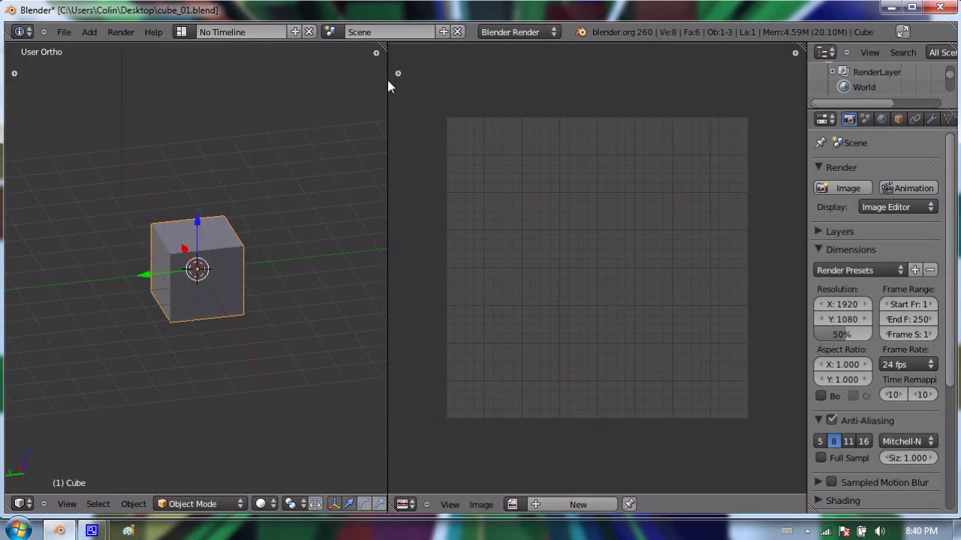
left_click_drag(389, 84, 640, 88)
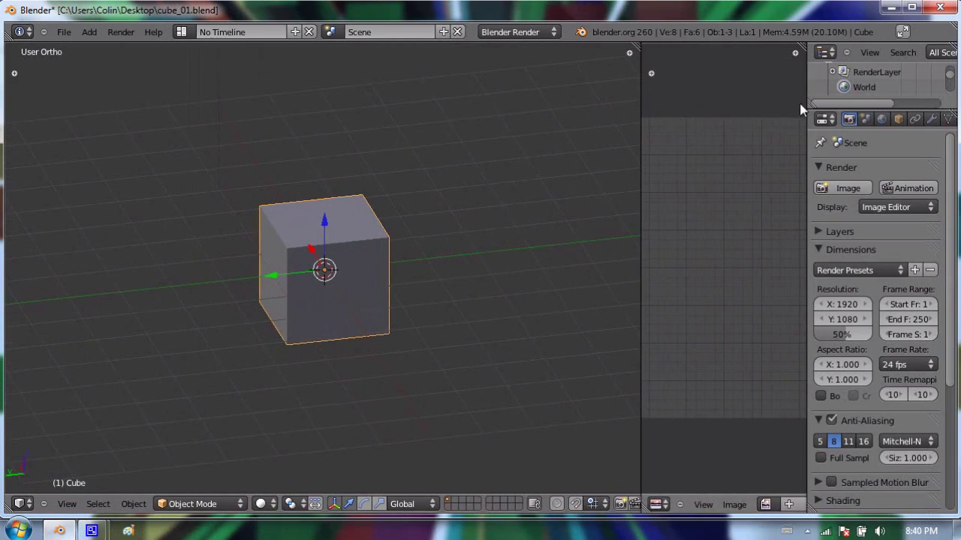
left_click_drag(808, 132, 699, 128)
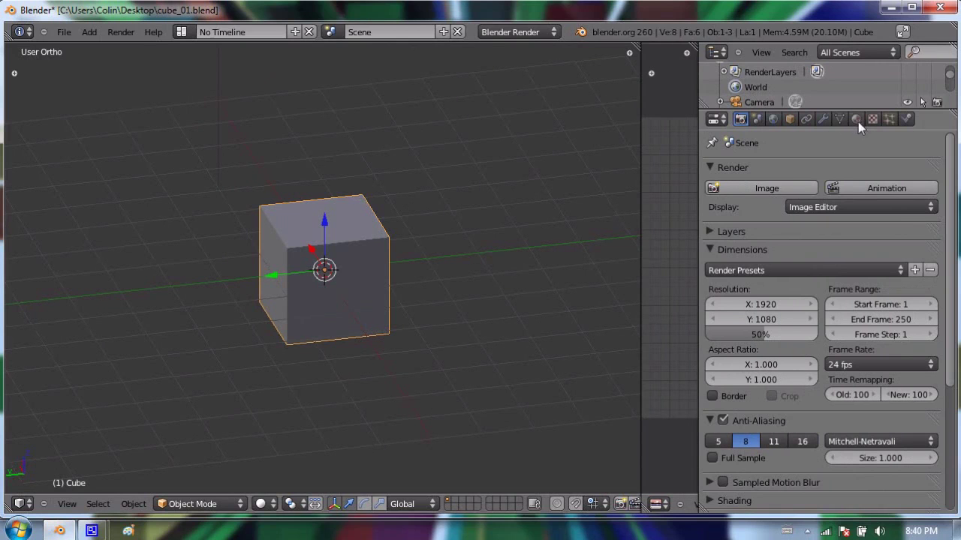
Add a new material to the cube with a red diffuse colour (R 0.800, G 0.000, B 0.049) and name it red.
left_click(856, 119)
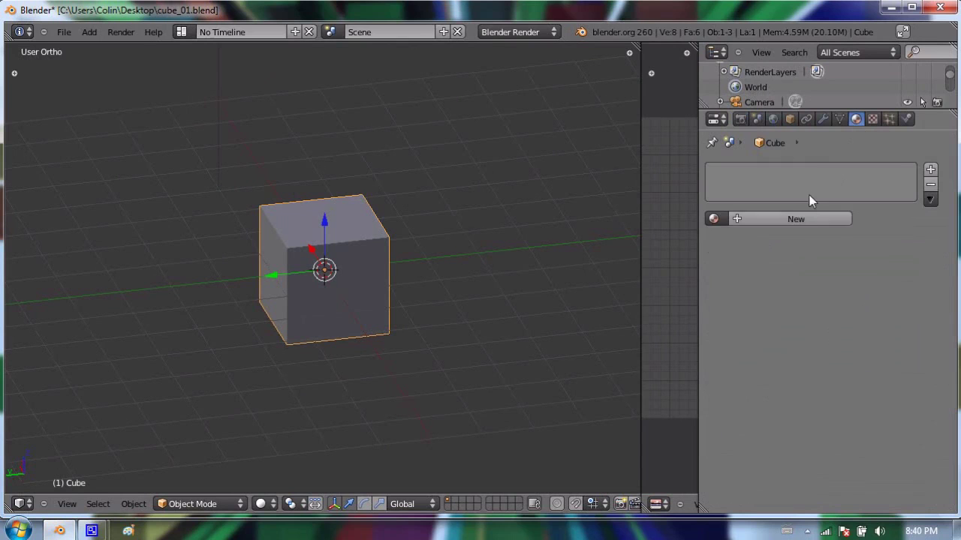
left_click(766, 219)
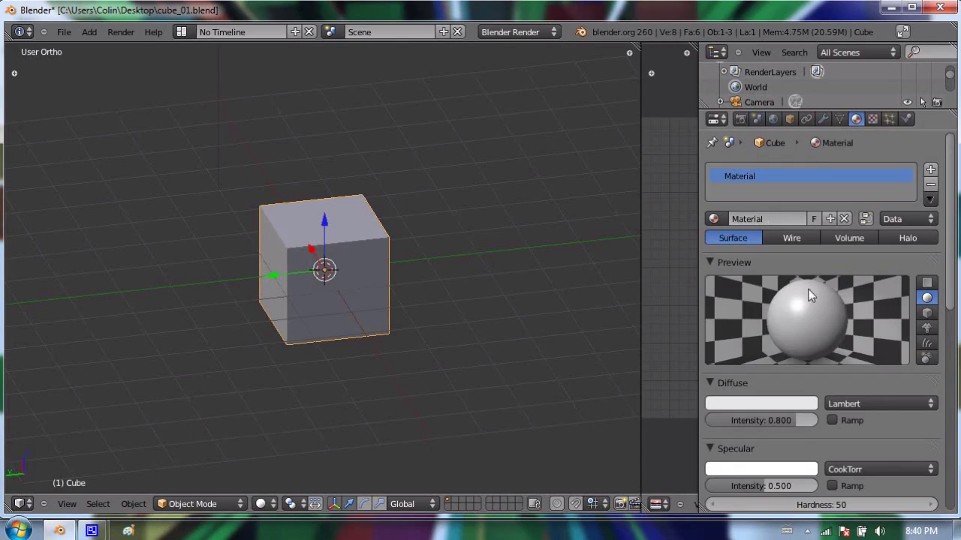
left_click(781, 409)
left_click(730, 287)
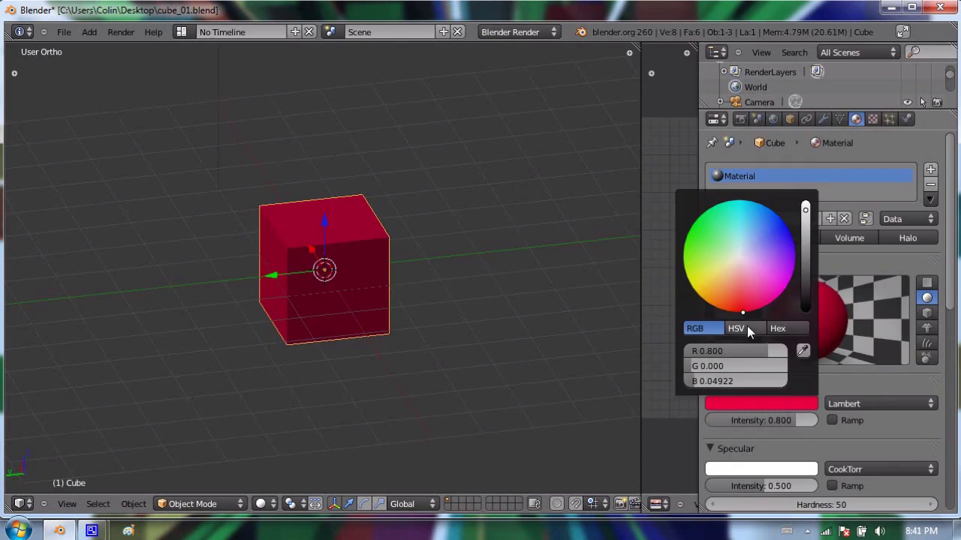
double_click(780, 218)
type("red")
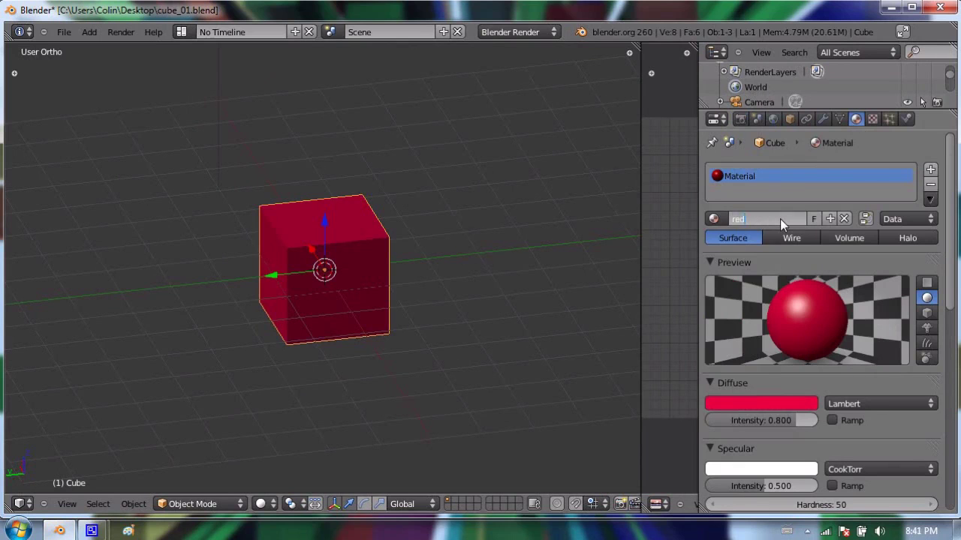
key("Return")
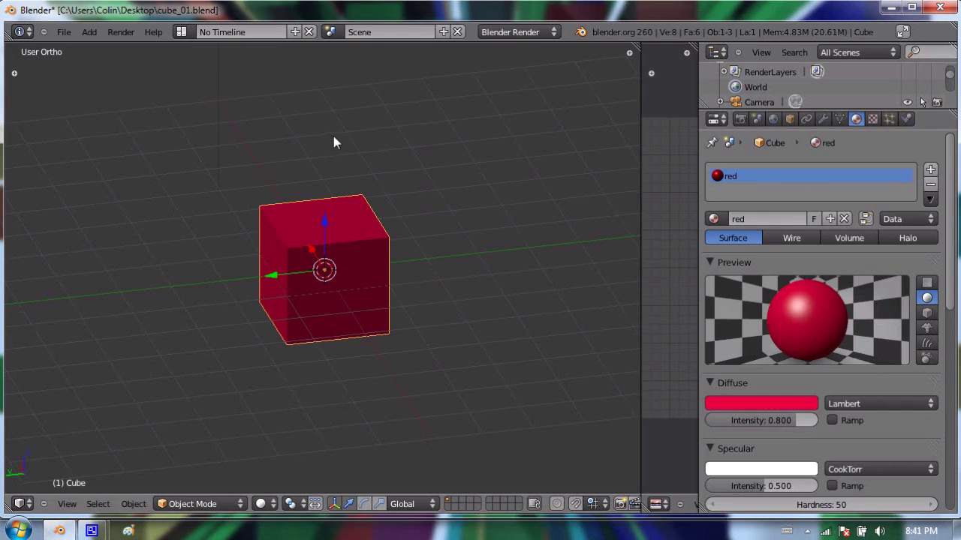
Select the first texture slot of the red material and compare the texture settings with the material settings.
left_click(872, 119)
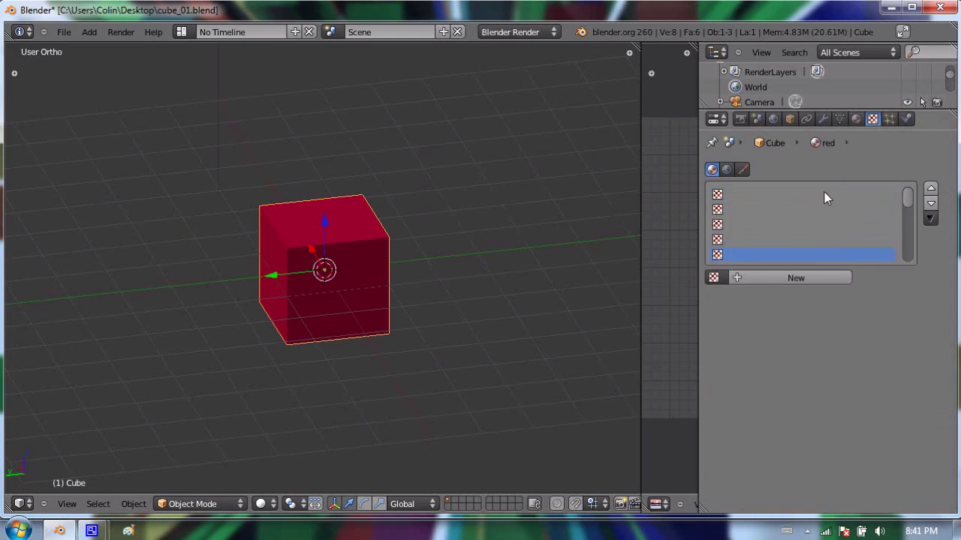
left_click(824, 194)
left_click(855, 120)
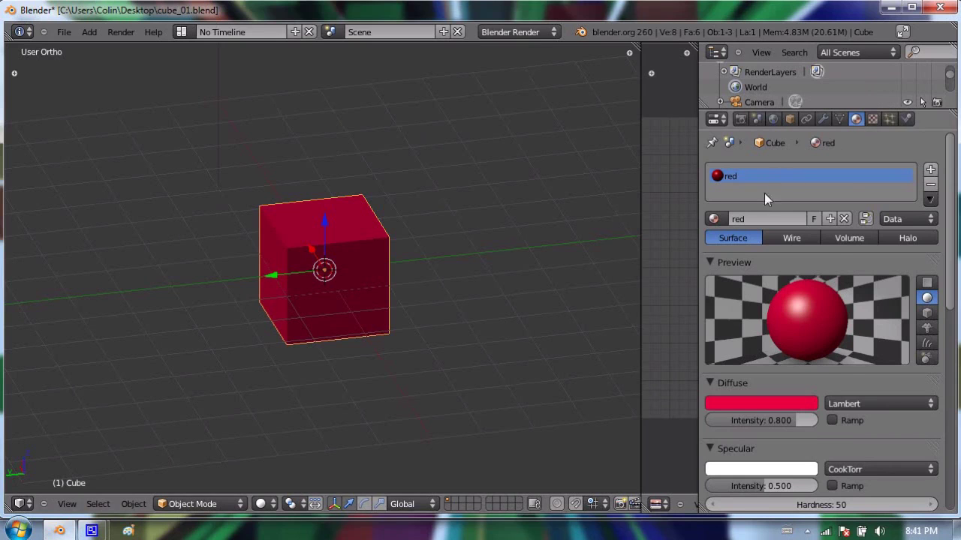
left_click(873, 118)
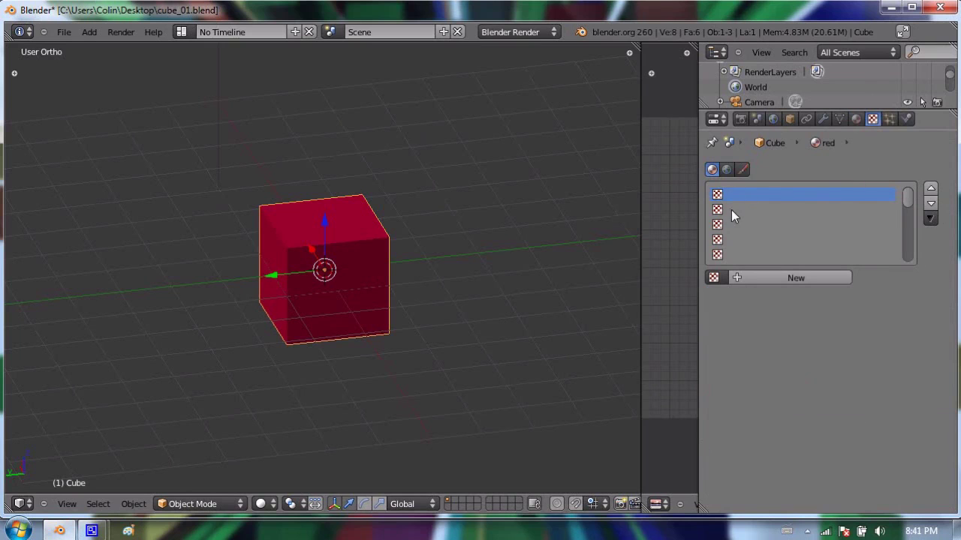
left_click(855, 119)
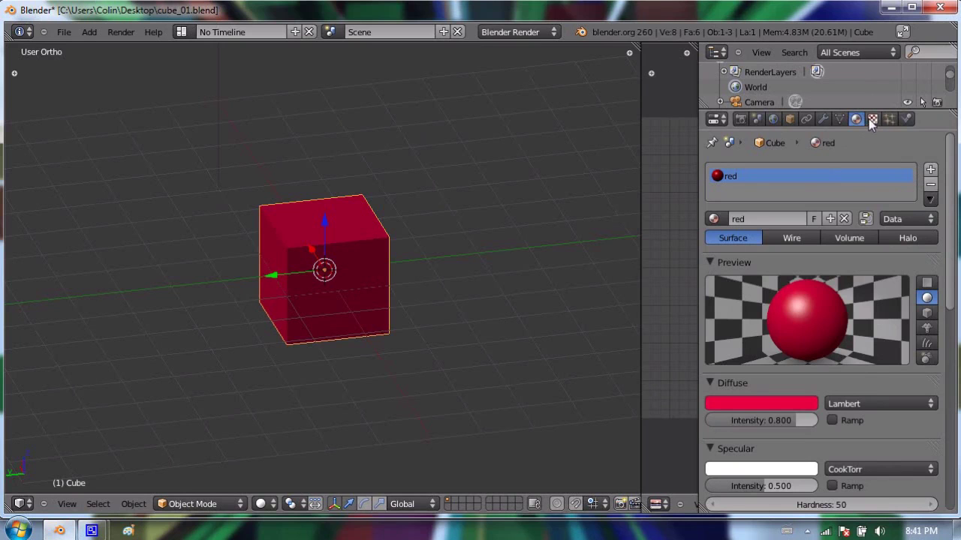
left_click(872, 119)
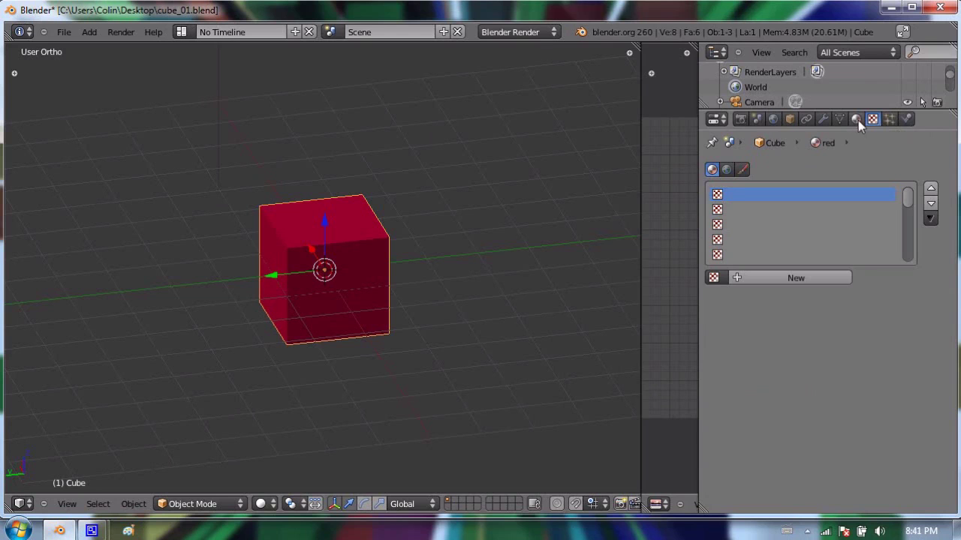
left_click(854, 120)
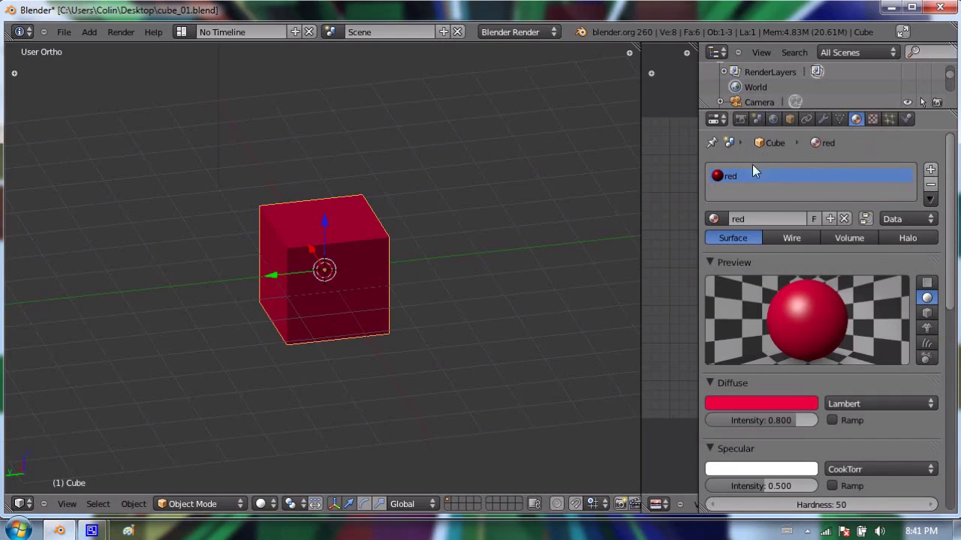
Add a new texture in the first slot of the red material and set its type to Image or Movie.
left_click(873, 119)
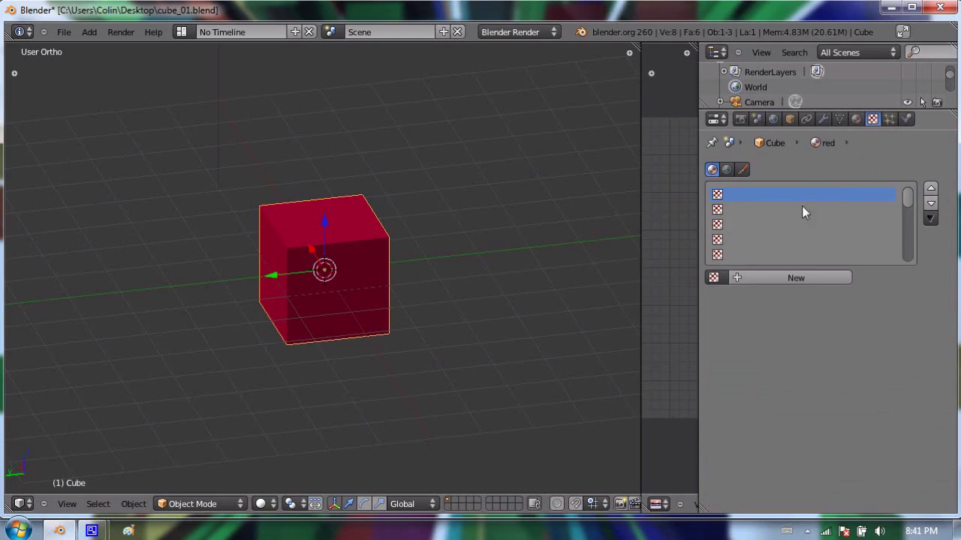
left_click(797, 276)
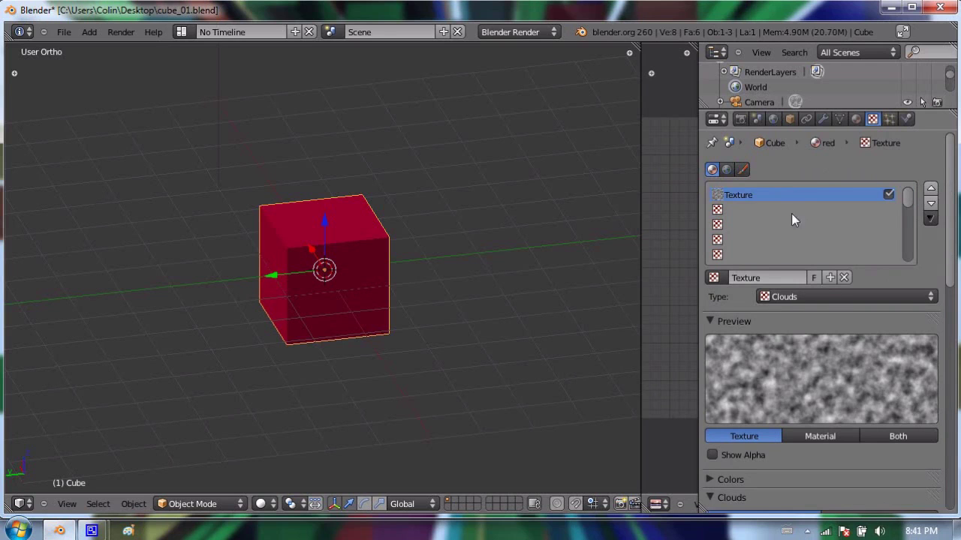
scroll(791, 214, "down", 1)
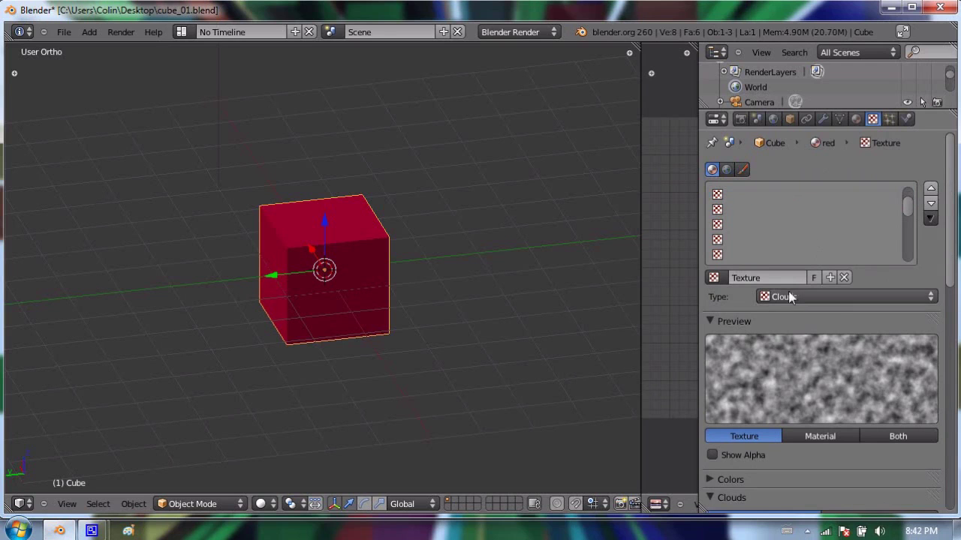
left_click_drag(951, 197, 951, 225)
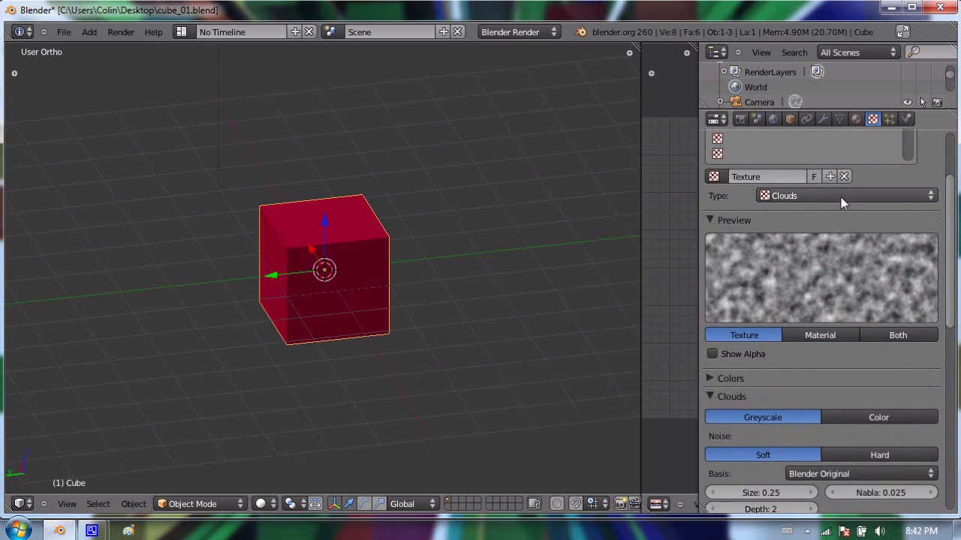
left_click(839, 197)
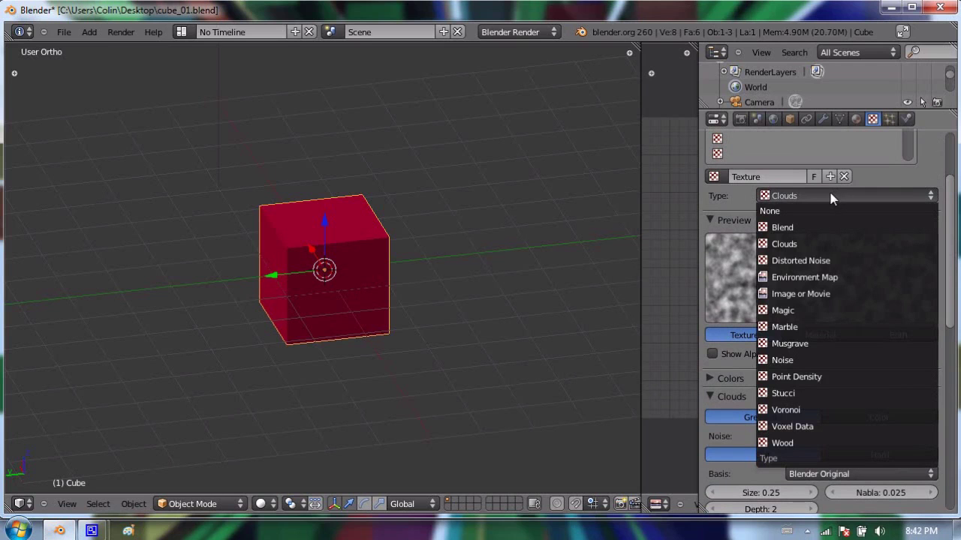
left_click(813, 298)
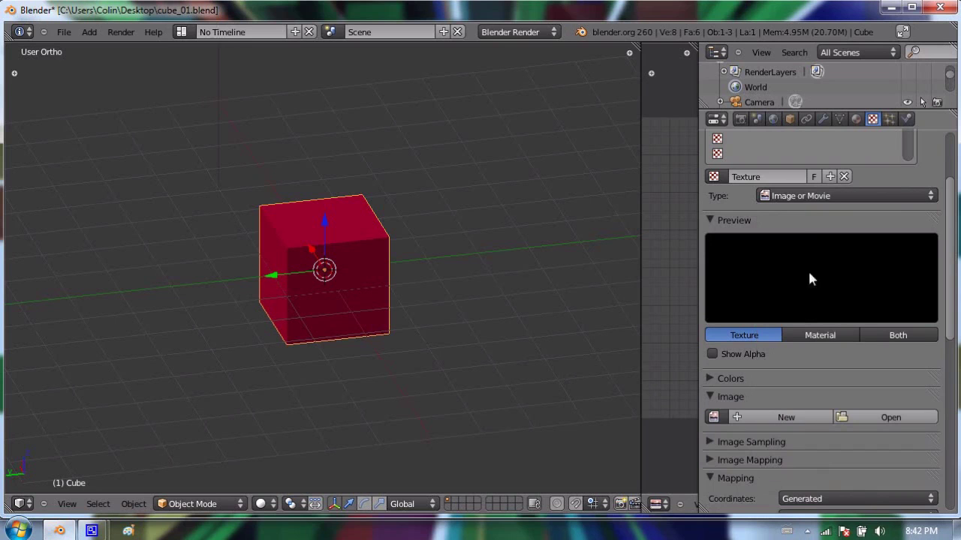
Load cube_map.png from the Desktop folder as the texture's image.
scroll(942, 225, "down", 3)
scroll(940, 237, "up", 1)
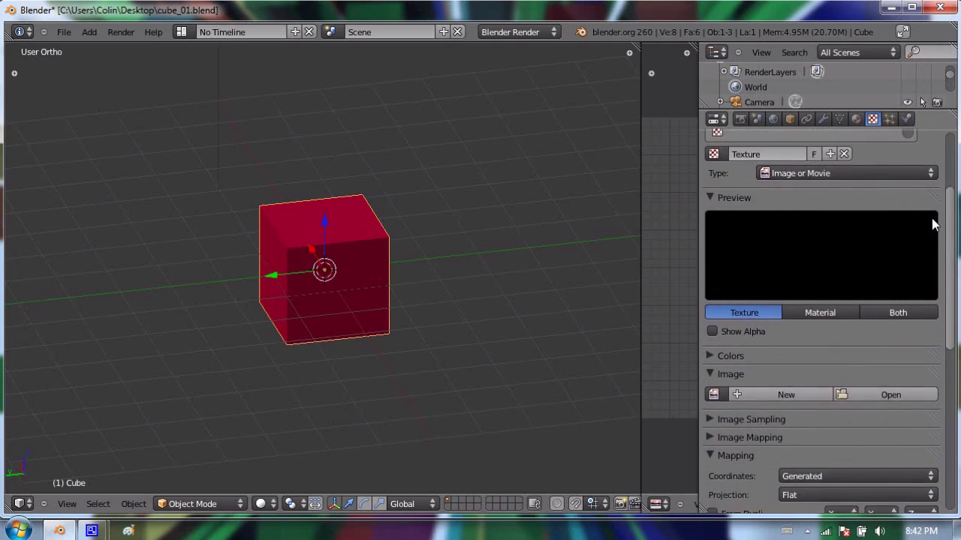
scroll(932, 224, "down", 1)
scroll(923, 214, "up", 4)
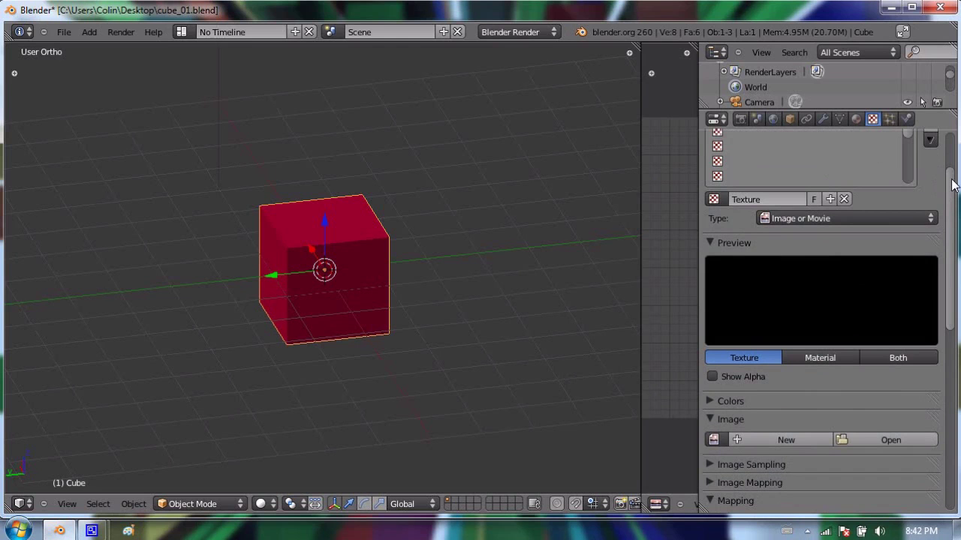
left_click_drag(950, 178, 946, 214)
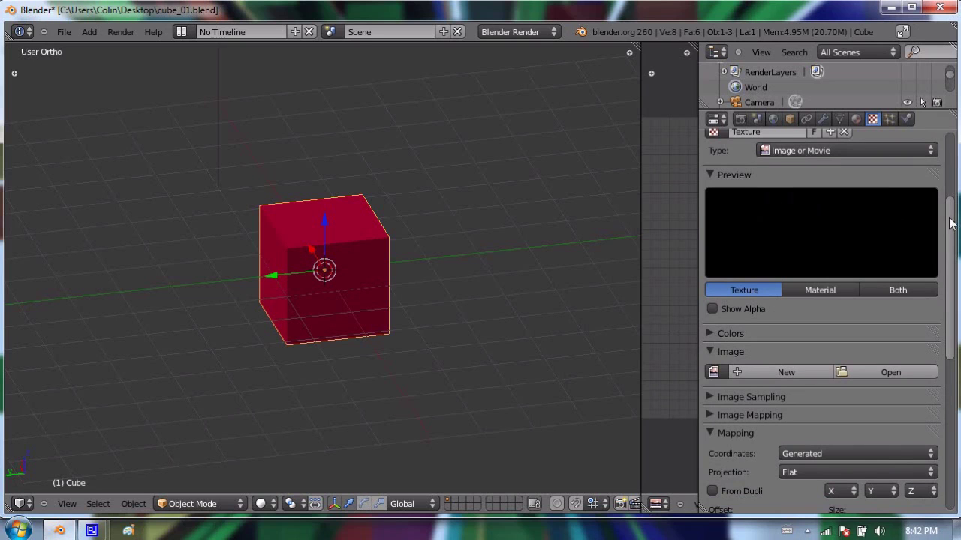
left_click_drag(951, 223, 952, 280)
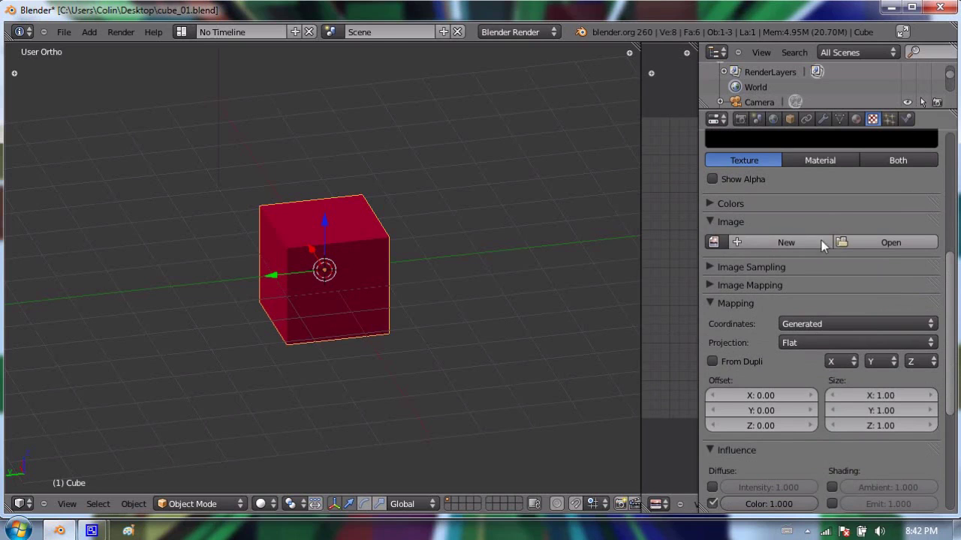
left_click(889, 241)
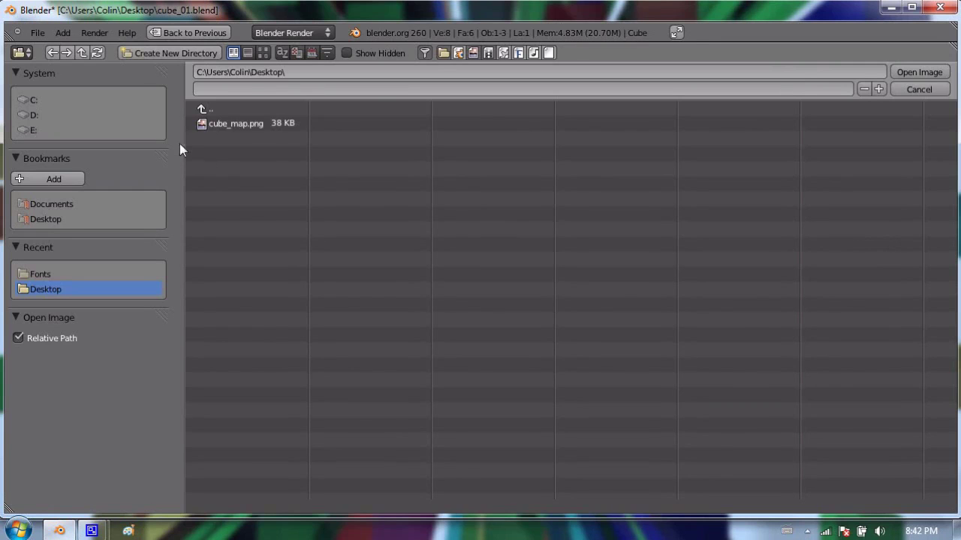
left_click(231, 124)
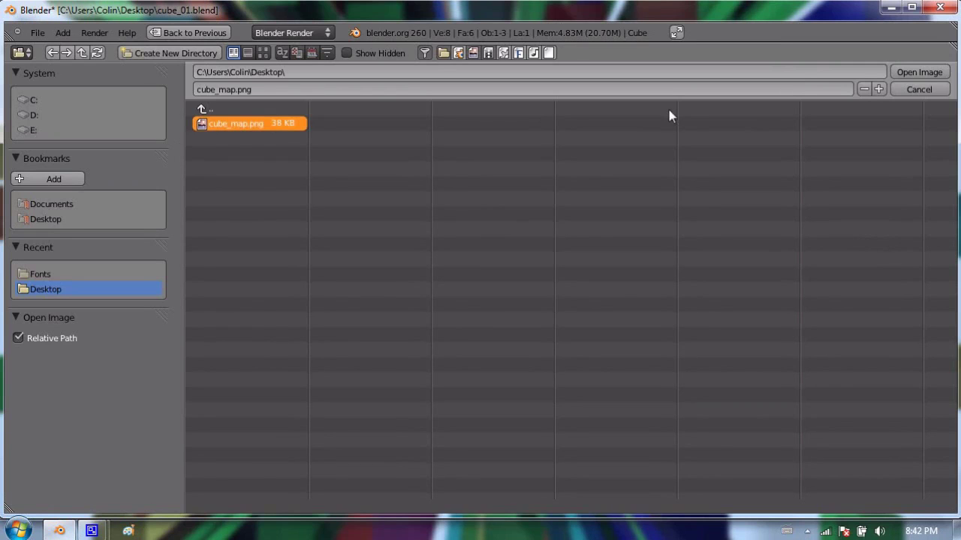
left_click(920, 72)
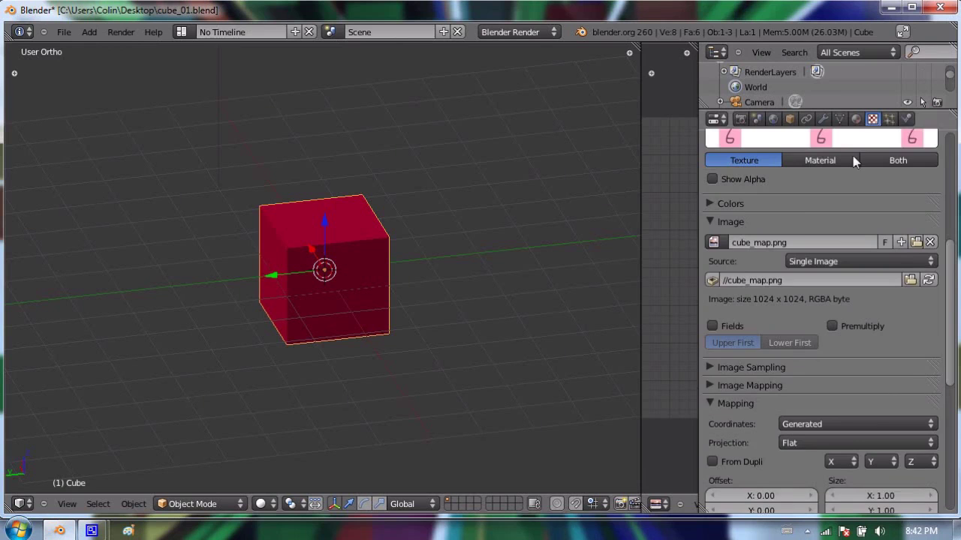
Switch the texture preview to Material, compare the sample shapes, and keep the monkey shape.
scroll(885, 157, "up", 4)
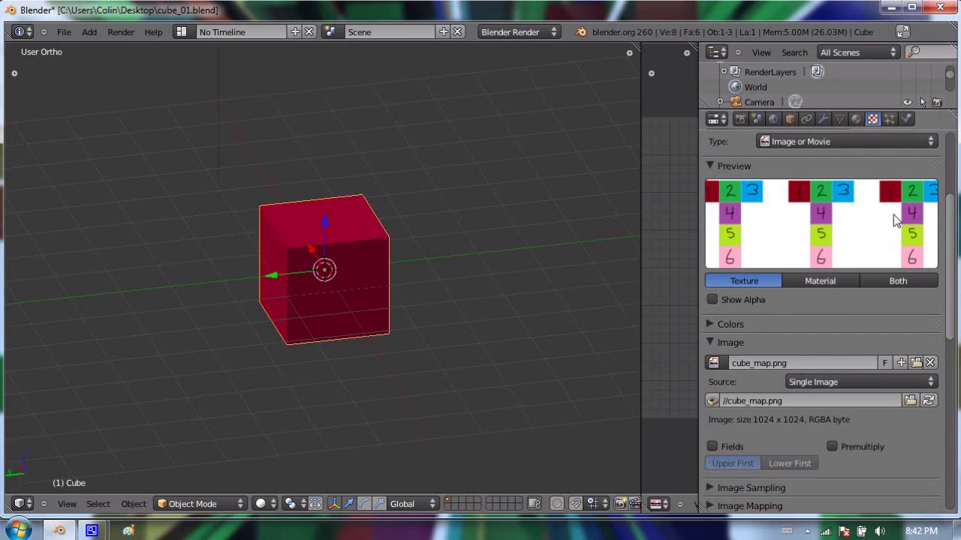
left_click(818, 282)
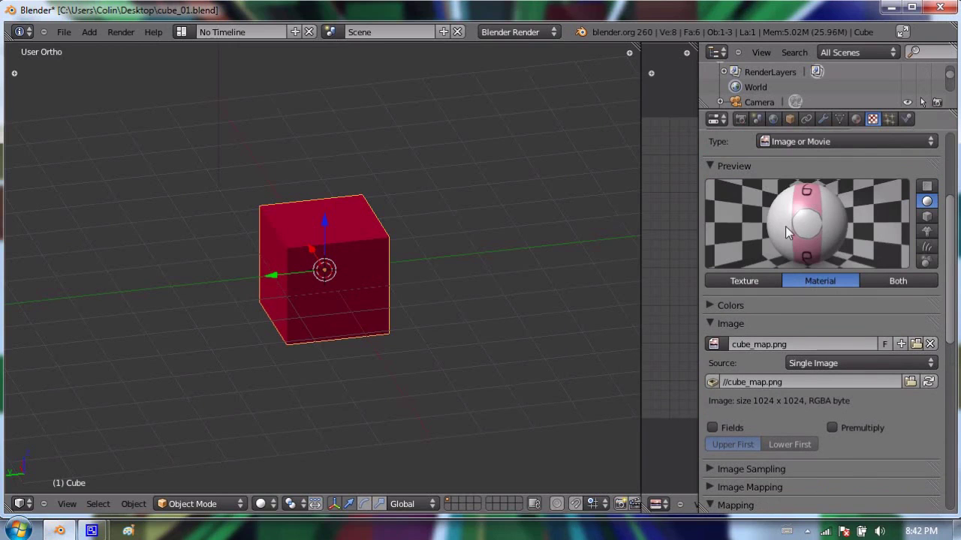
left_click(926, 216)
left_click(926, 231)
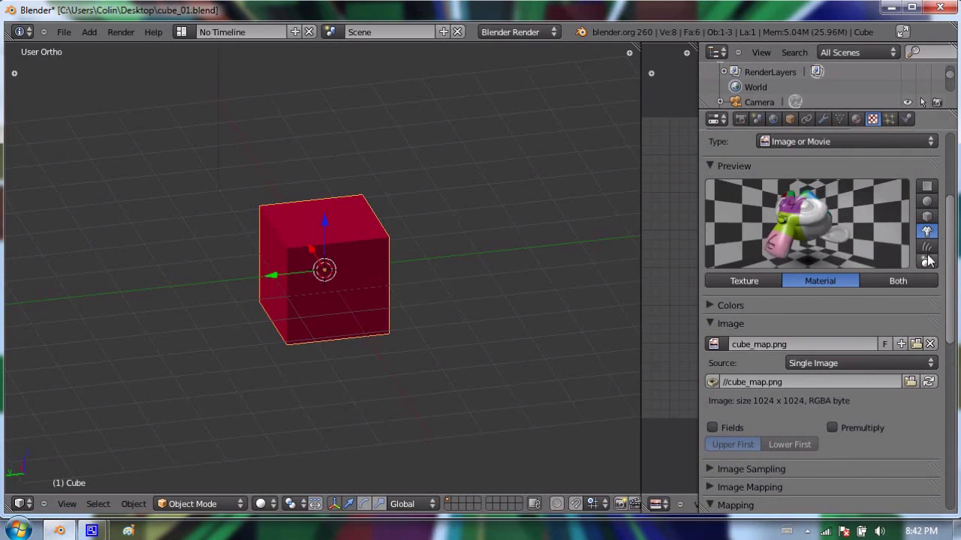
left_click(928, 260)
left_click(927, 246)
left_click(927, 231)
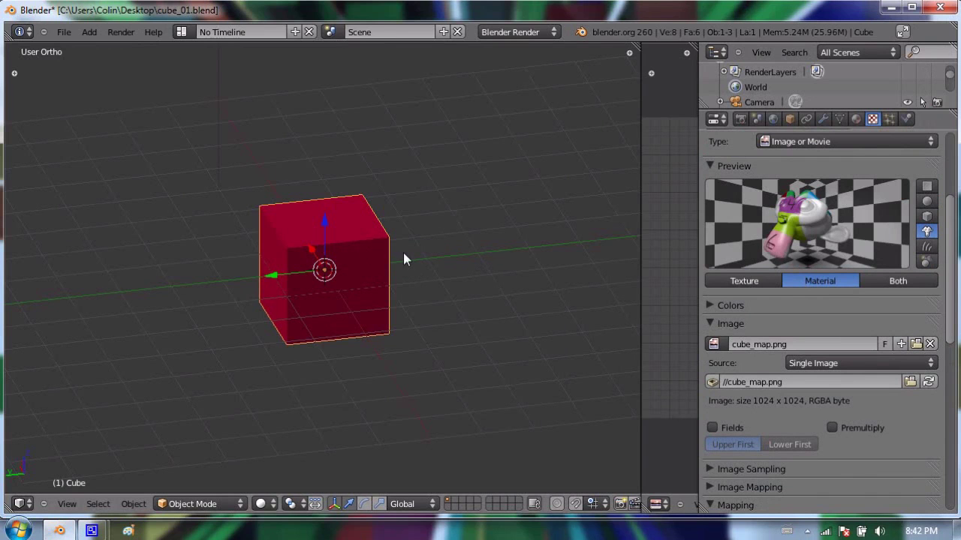
Render the cube, widen the image editor to view the render, and unlink the render result from it.
key("F12")
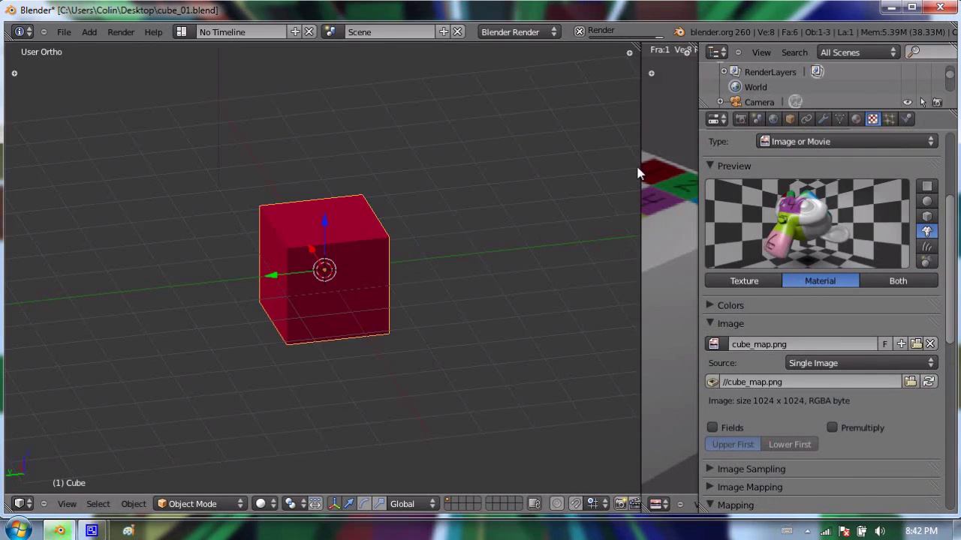
left_click_drag(642, 173, 274, 166)
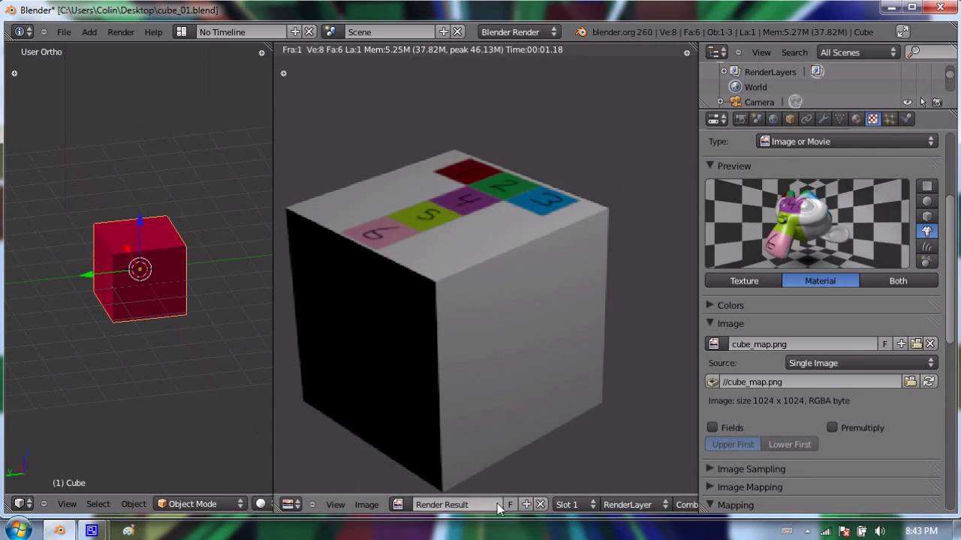
left_click(541, 507)
Set the render display to New Window, narrow the properties area, and widen the 3D view.
left_click(740, 120)
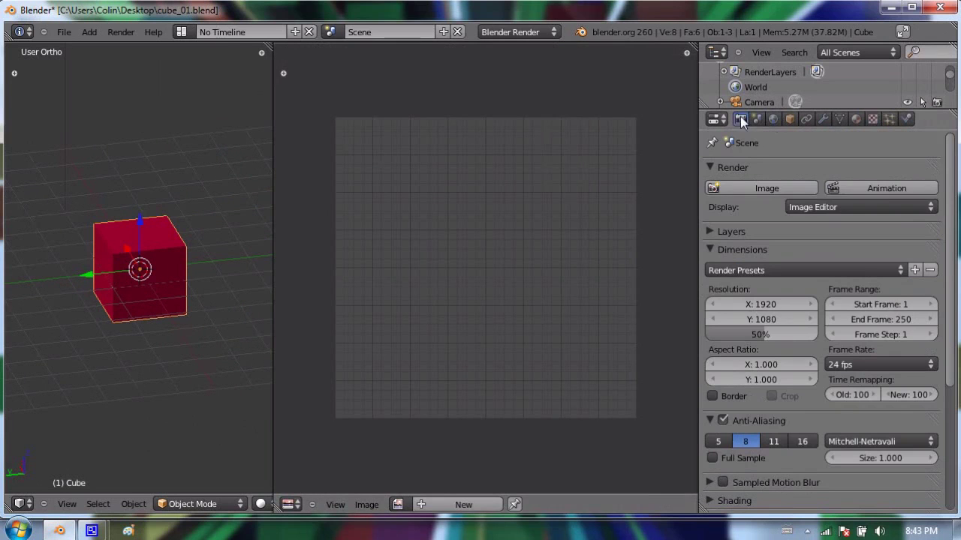
left_click(814, 208)
left_click(818, 159)
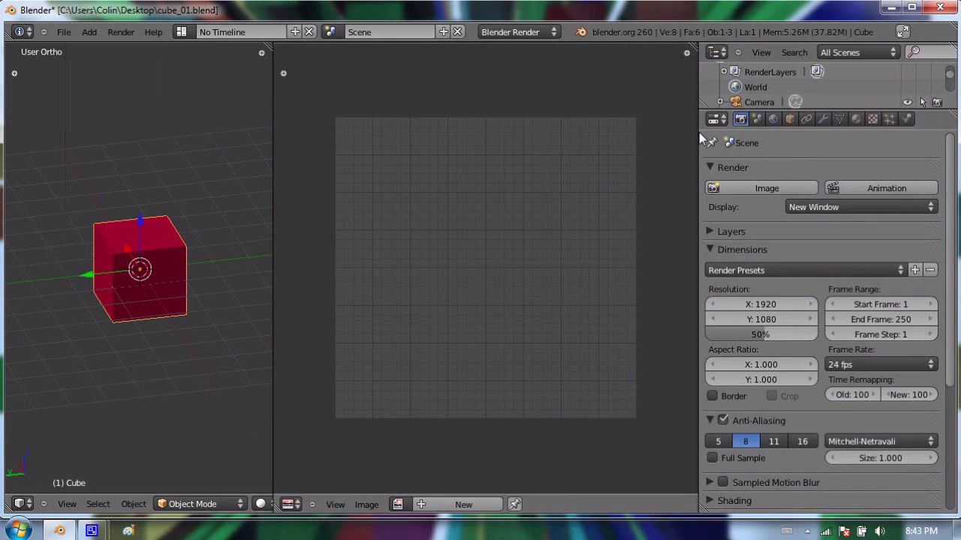
left_click_drag(725, 135, 802, 135)
left_click_drag(272, 103, 489, 106)
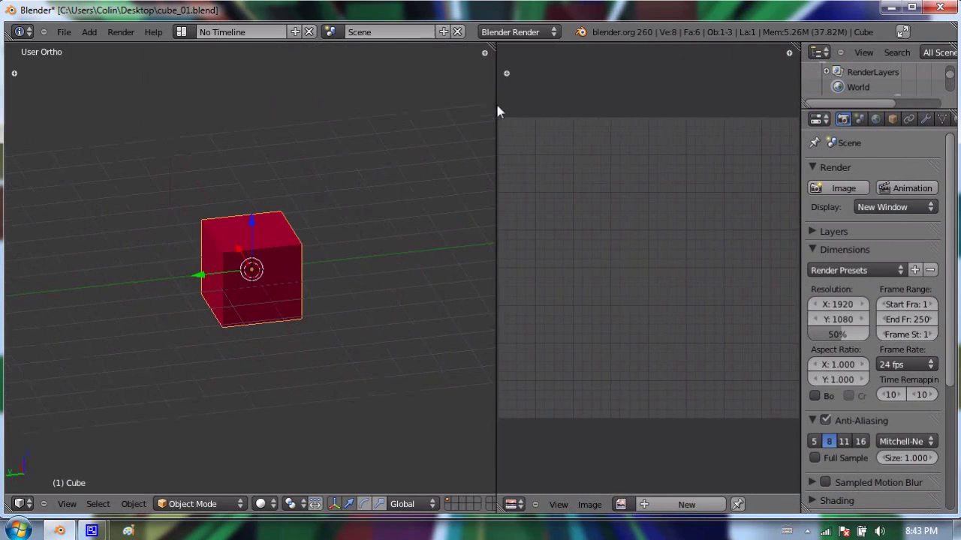
Render the cube in its separate window, close the render, and widen the properties area.
key("F12")
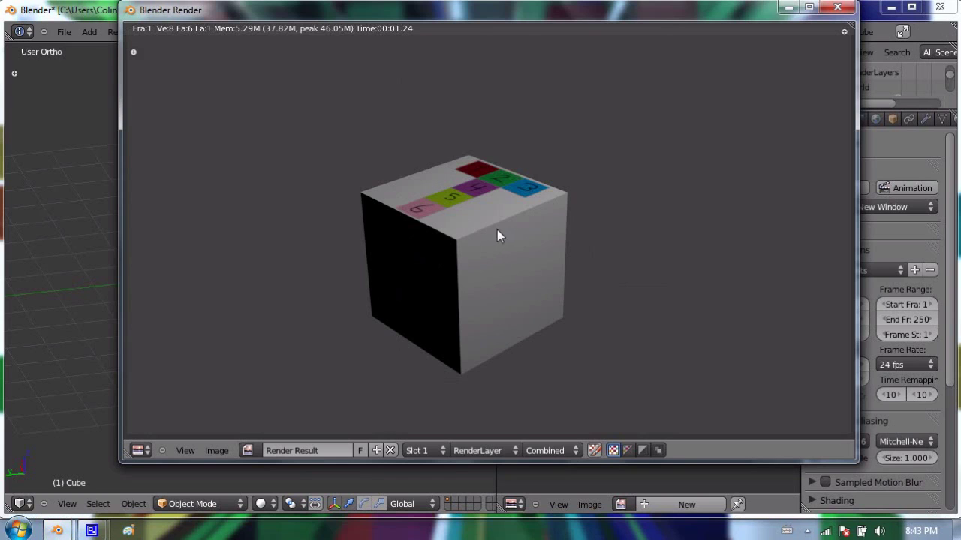
left_click(837, 9)
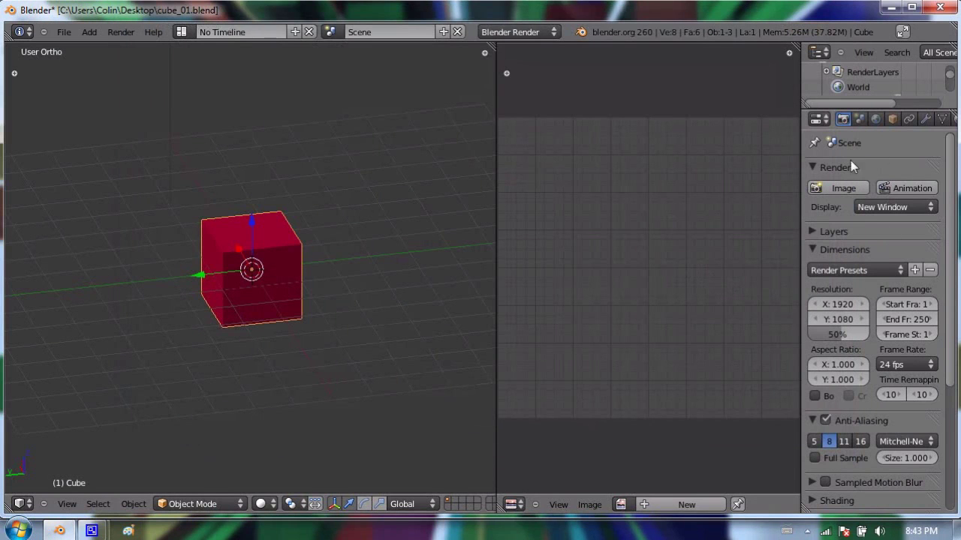
left_click_drag(802, 146, 653, 155)
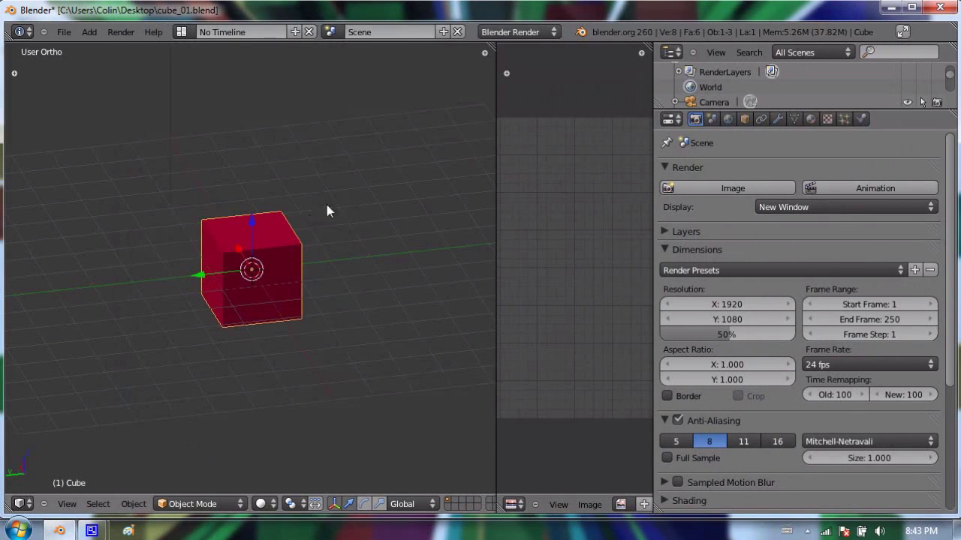
Review the red material and its texture's mapping settings, and render the cube again to check how the image is placed.
left_click(812, 119)
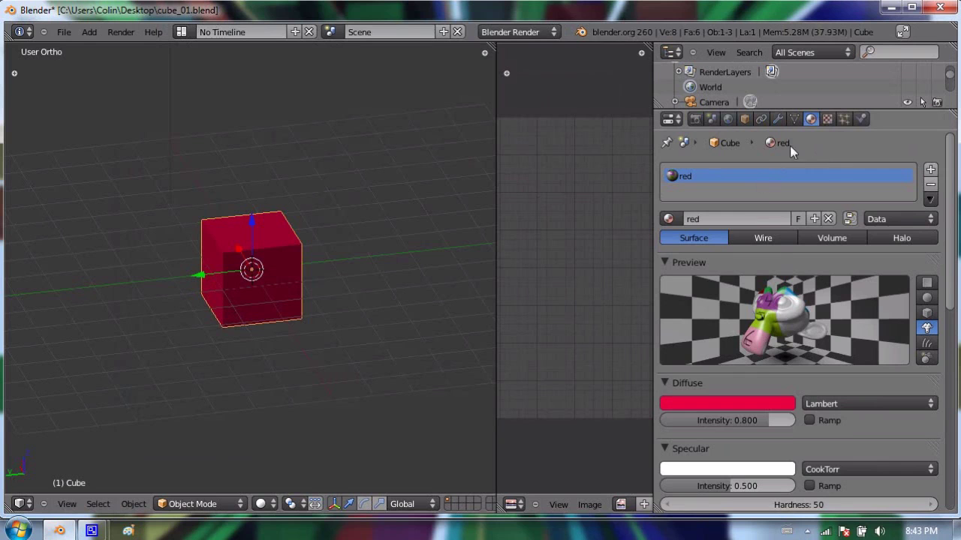
left_click(828, 120)
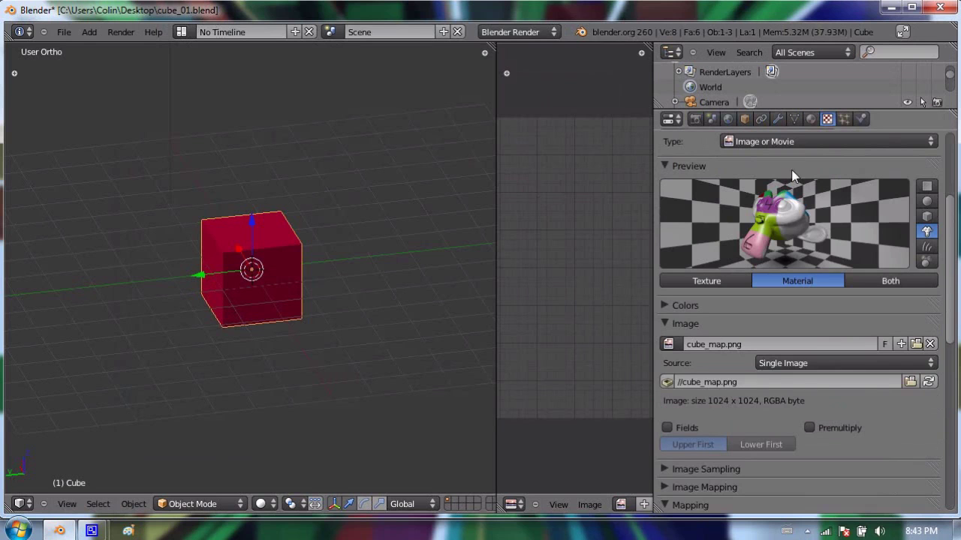
scroll(766, 304, "down", 1)
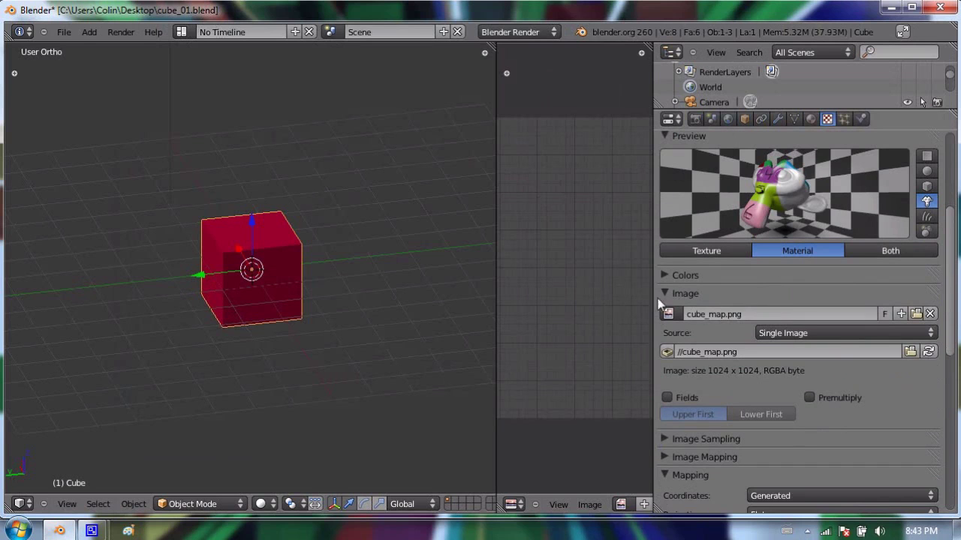
scroll(701, 349, "down", 2)
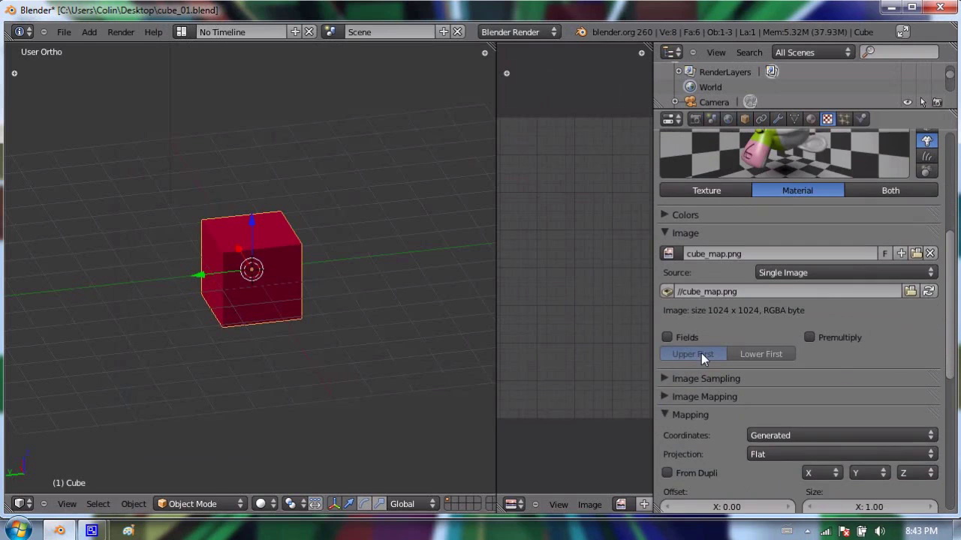
scroll(701, 353, "down", 3)
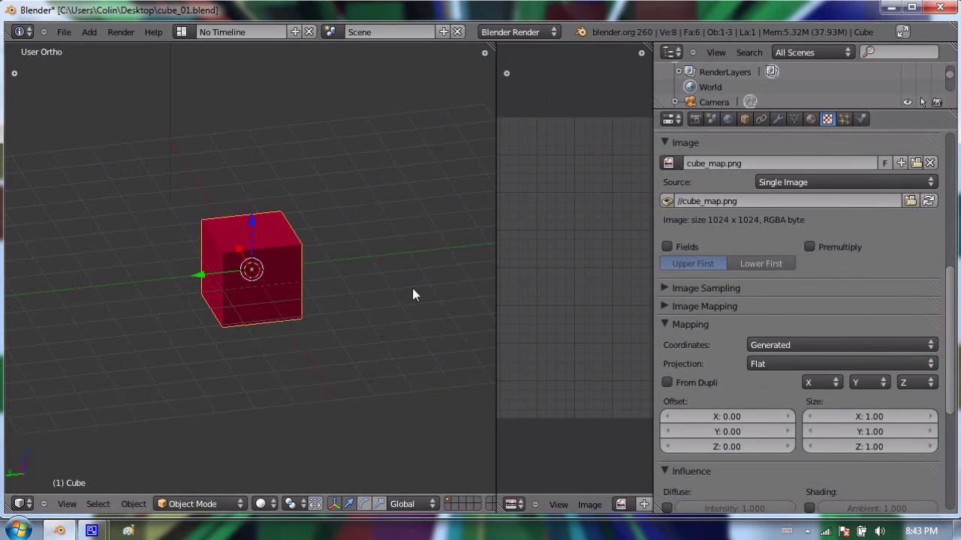
key("F12")
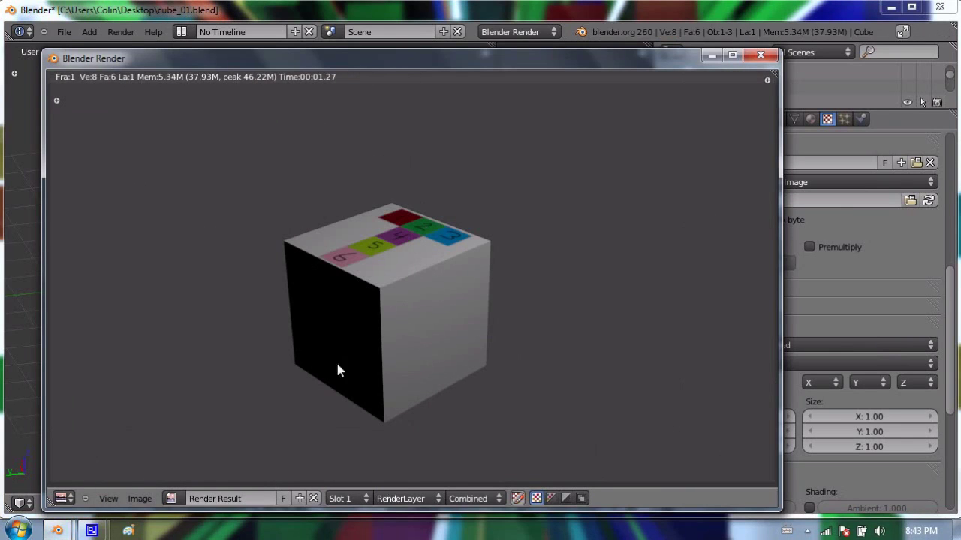
left_click(766, 54)
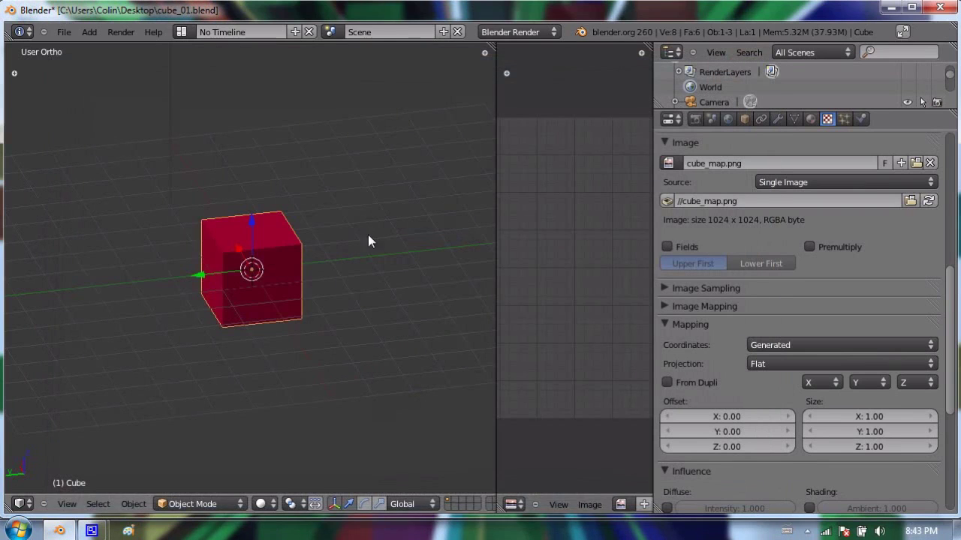
Show the cube's UV layout in edit mode in a wider image editor, set the texture's mapping coordinates to UV, and test-render the cube.
key("Tab")
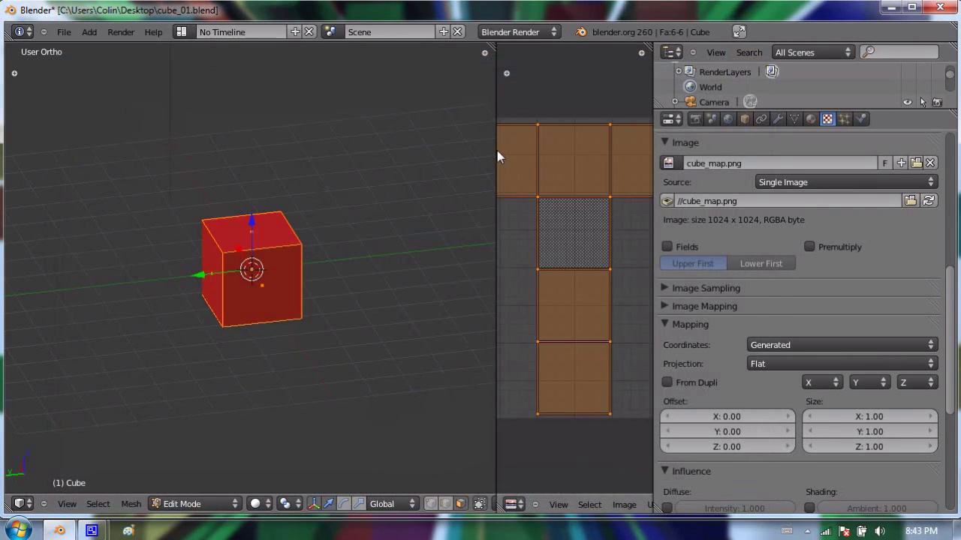
left_click_drag(496, 149, 343, 150)
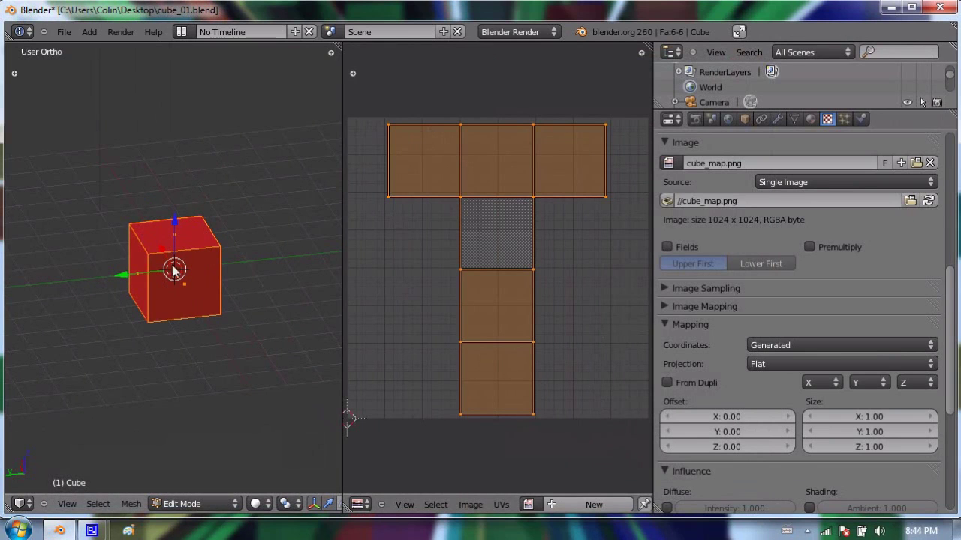
left_click(786, 345)
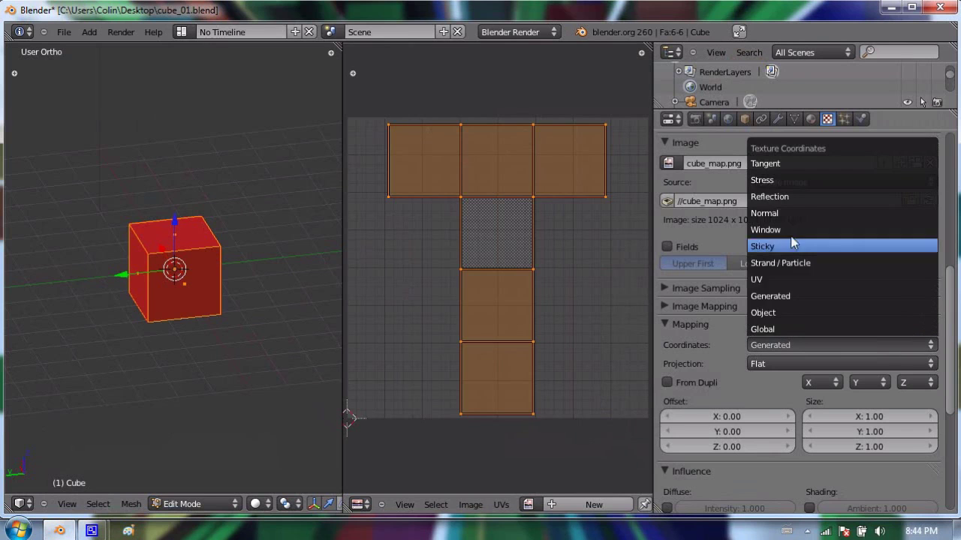
left_click(782, 280)
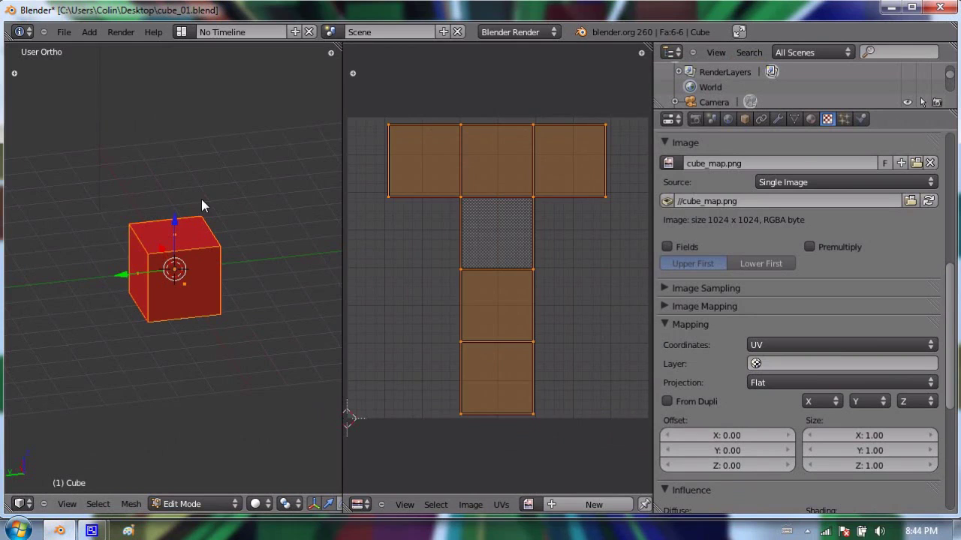
key("F12")
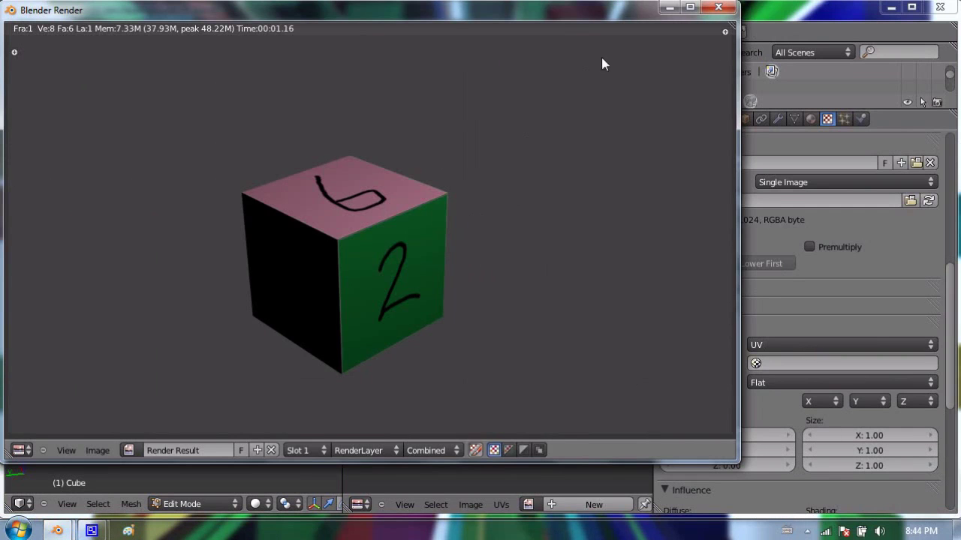
left_click(719, 7)
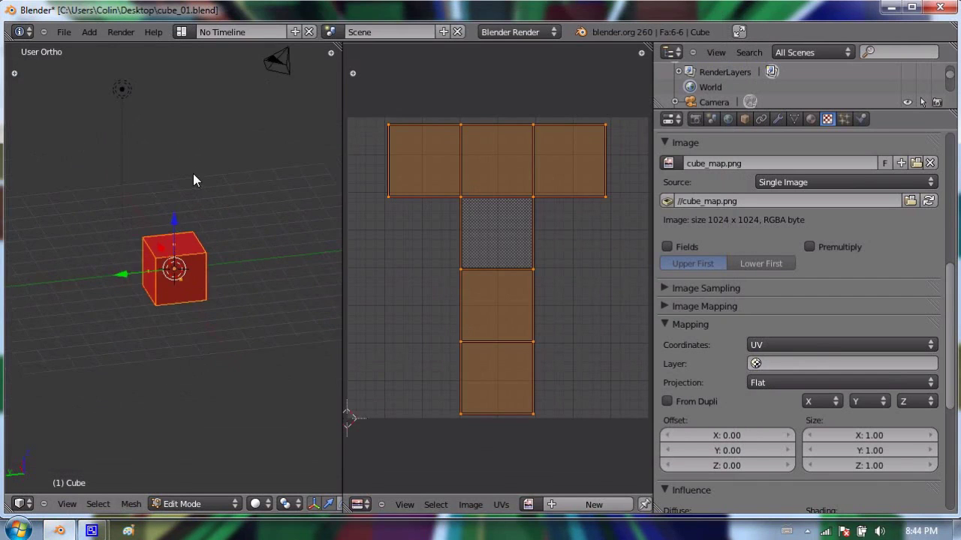
In top view, duplicate the lamp twice in object mode, placing one copy behind the cube and the other diagonally in front of it.
key("KP_7")
scroll(211, 195, "down", 2)
key("Tab")
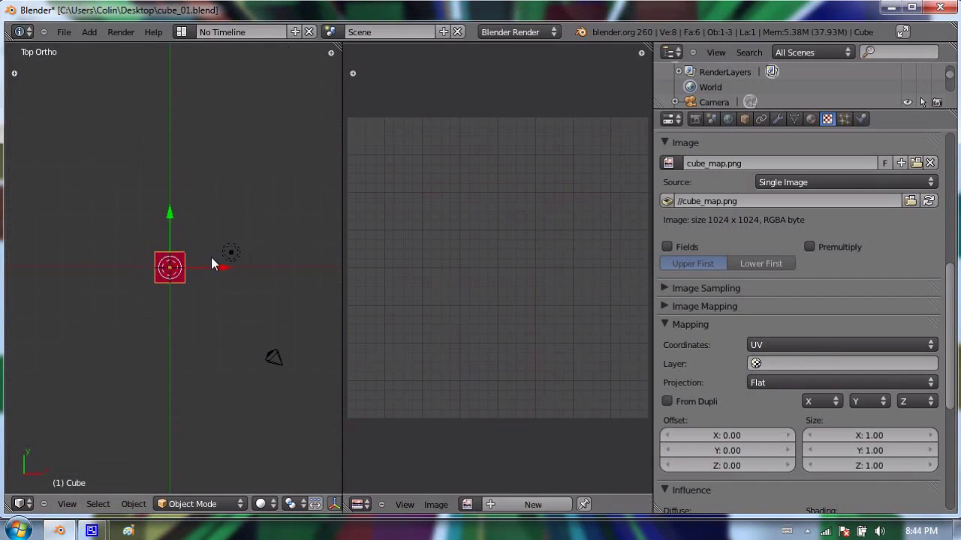
right_click(228, 255)
key("shift+d")
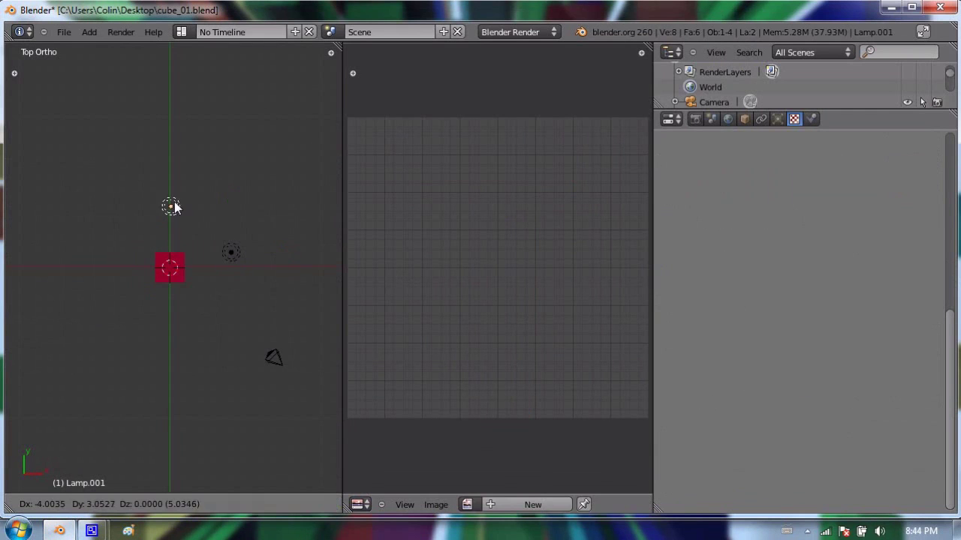
left_click(165, 205)
key("shift+d")
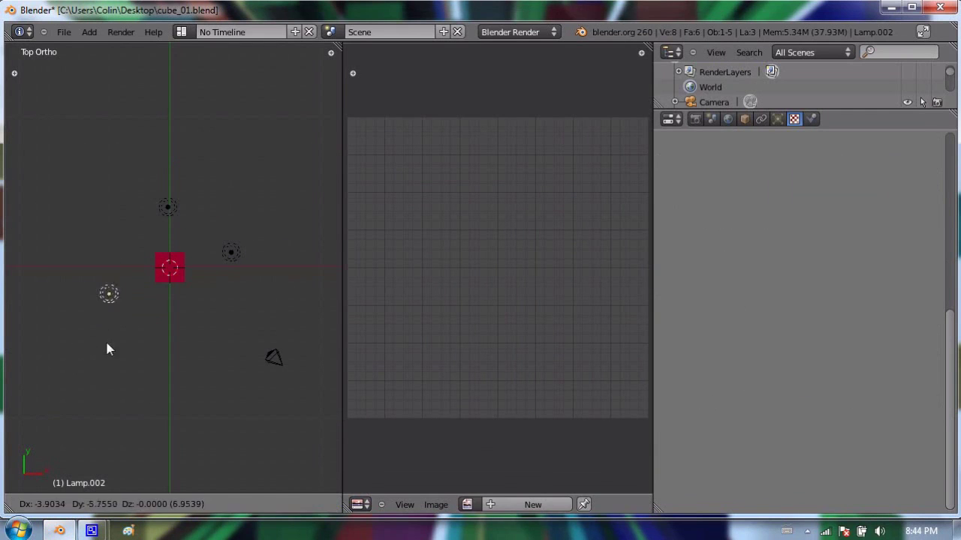
left_click(130, 349)
Duplicate the lamp once more in front view and position the copy directly beneath the cube, aligning it in top view.
middle_click_drag(163, 317, 175, 153)
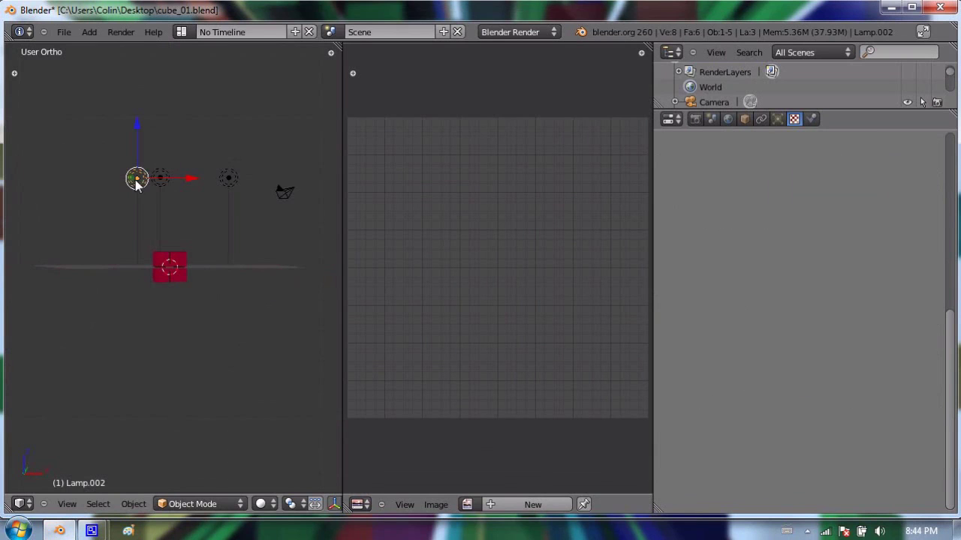
key("KP_1")
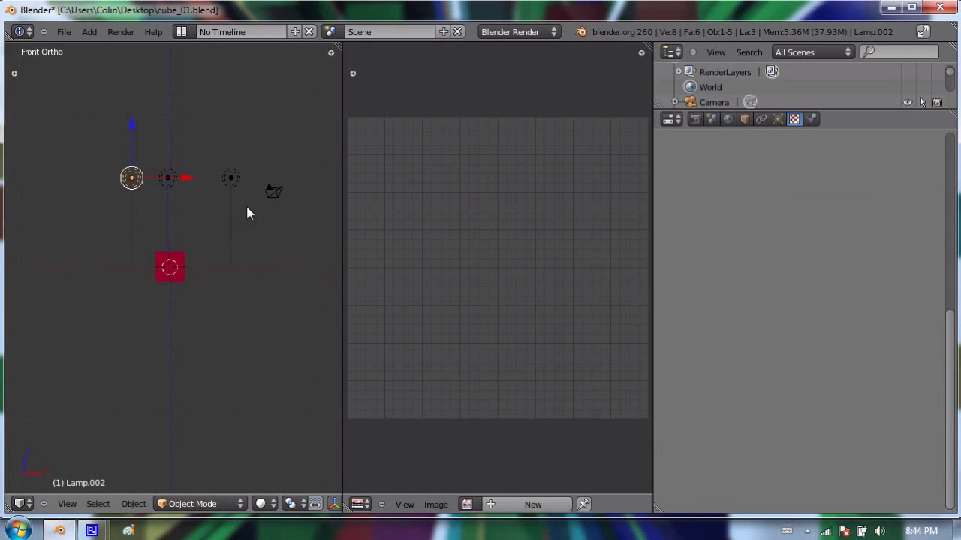
key("shift+d")
left_click(260, 368)
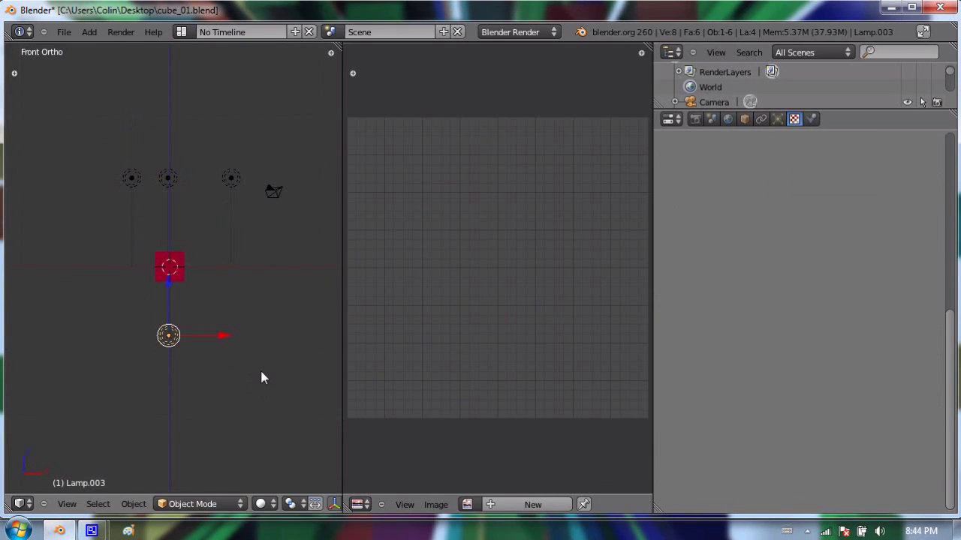
key("KP_7")
key("g")
left_click(190, 324)
middle_click_drag(189, 324, 162, 205)
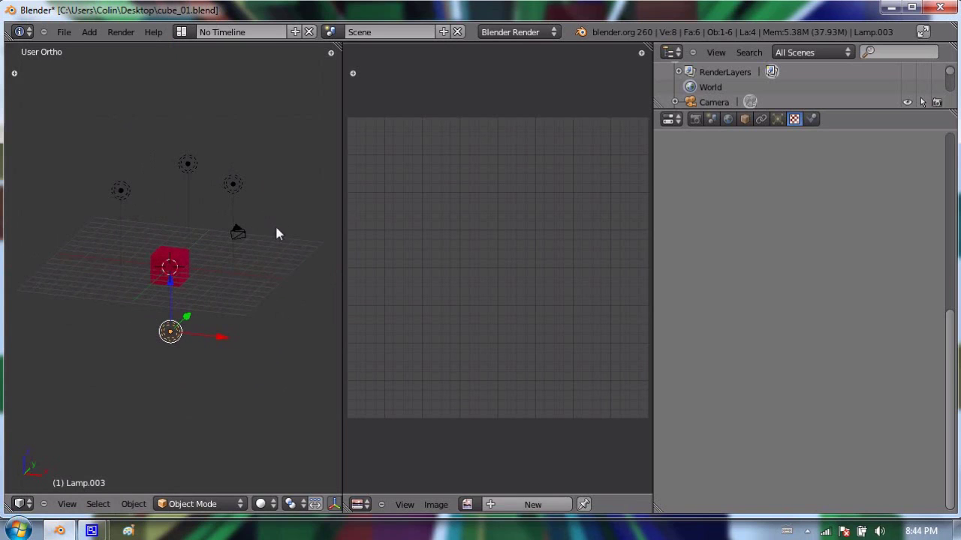
Select the cube, render it with the added lamps, and close the render.
right_click(167, 259)
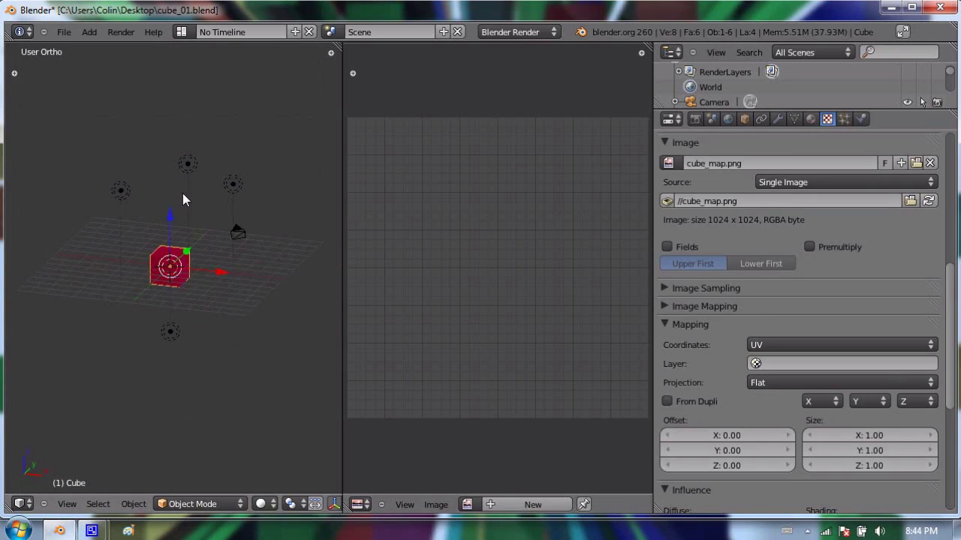
key("F12")
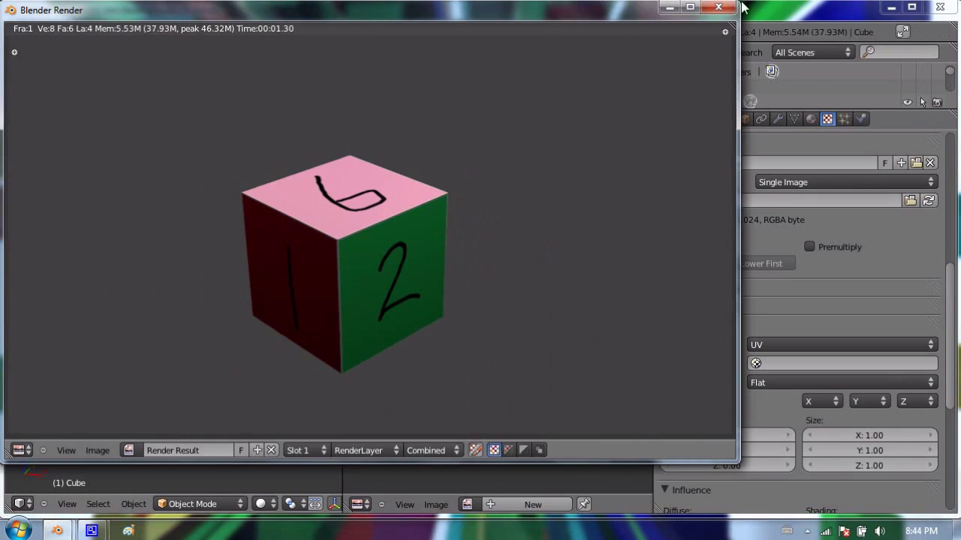
left_click(728, 7)
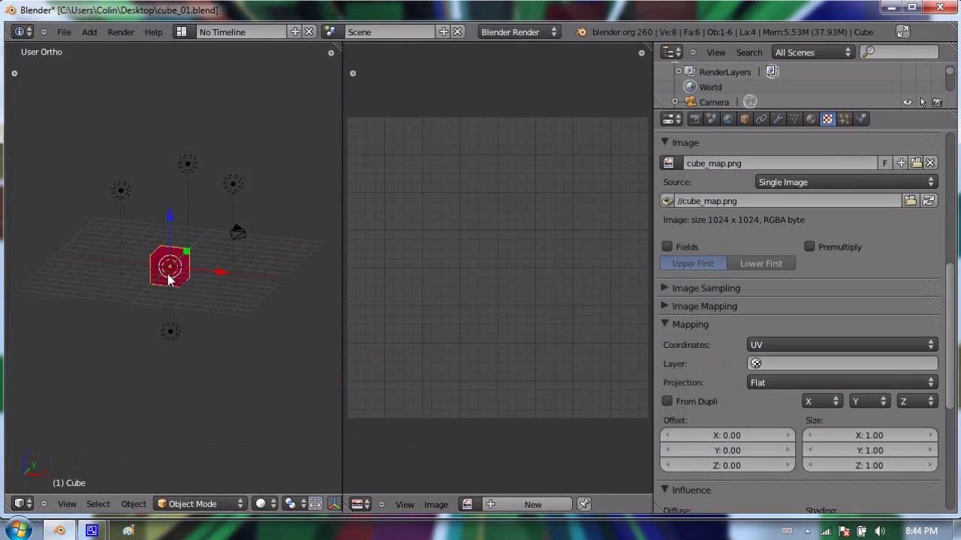
Rotate the cube about half a turn around its vertical axis, render its other sides, and close the render.
key("r")
key("Escape")
key("F12")
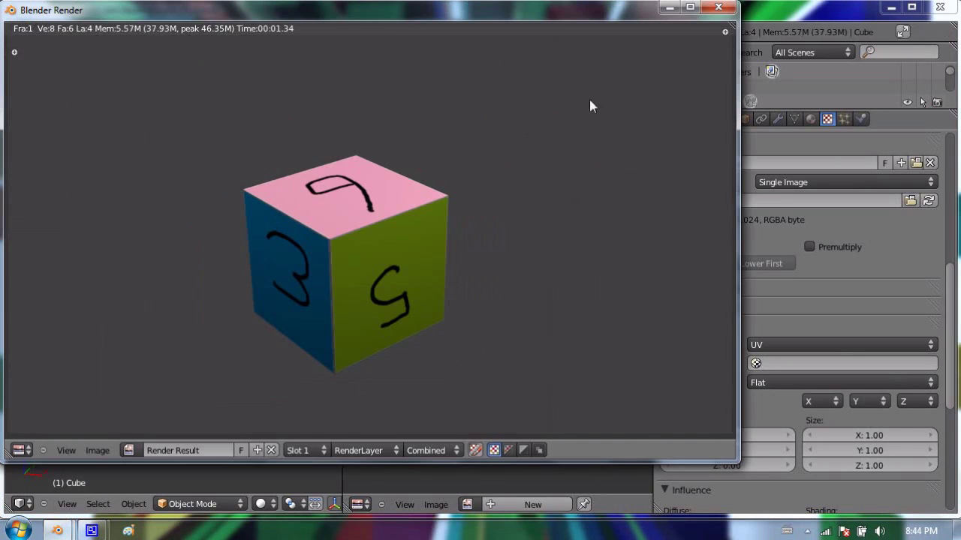
left_click(719, 8)
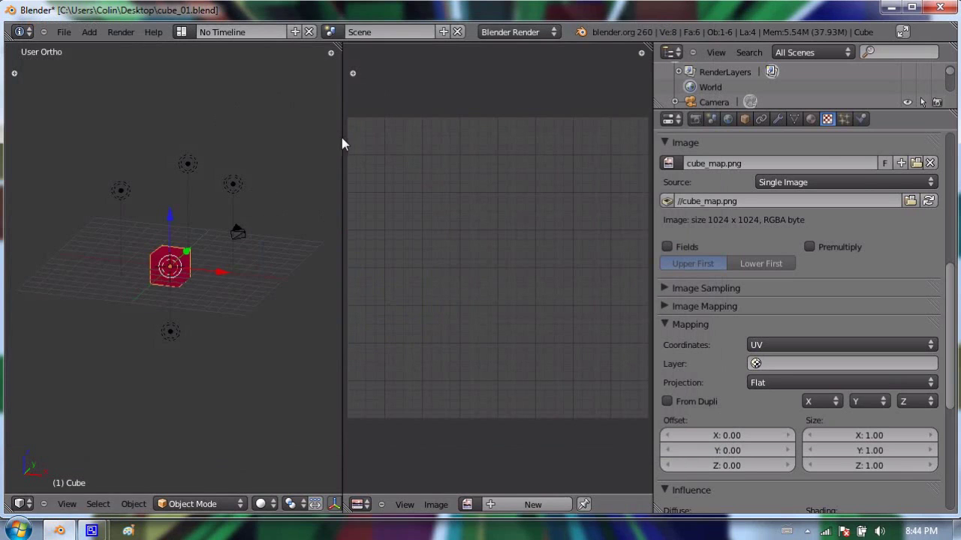
Display cube_map.png in the image editor in object mode and examine the whole numbered map.
scroll(188, 197, "up", 5)
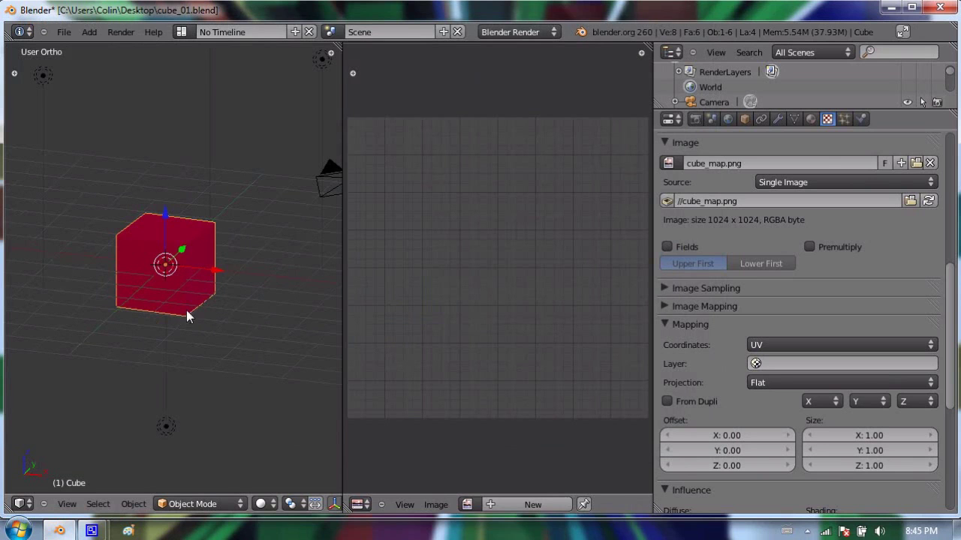
mouse_move(343, 73)
left_mouse_down()
mouse_move(519, 83)
mouse_move(324, 75)
mouse_move(334, 78)
left_mouse_up()
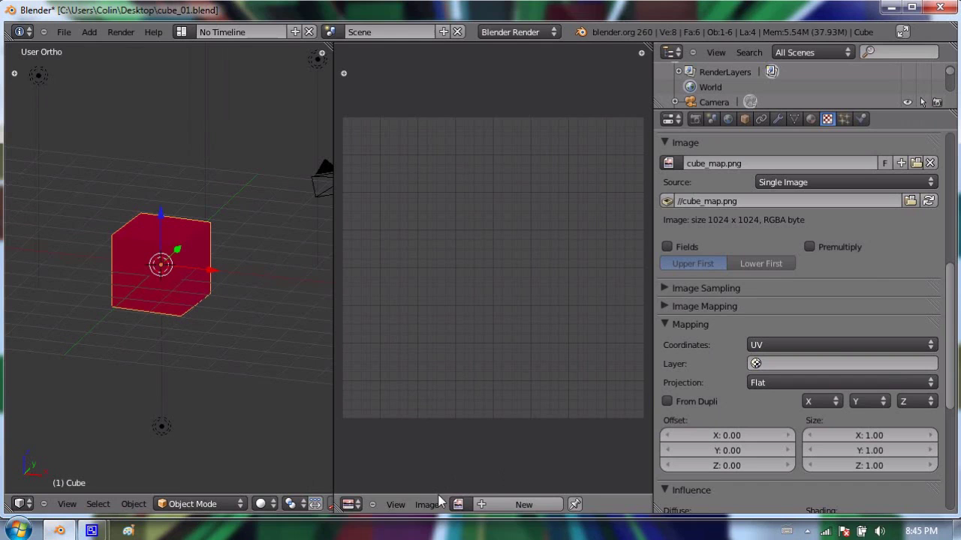
left_click(351, 504)
left_click(459, 504)
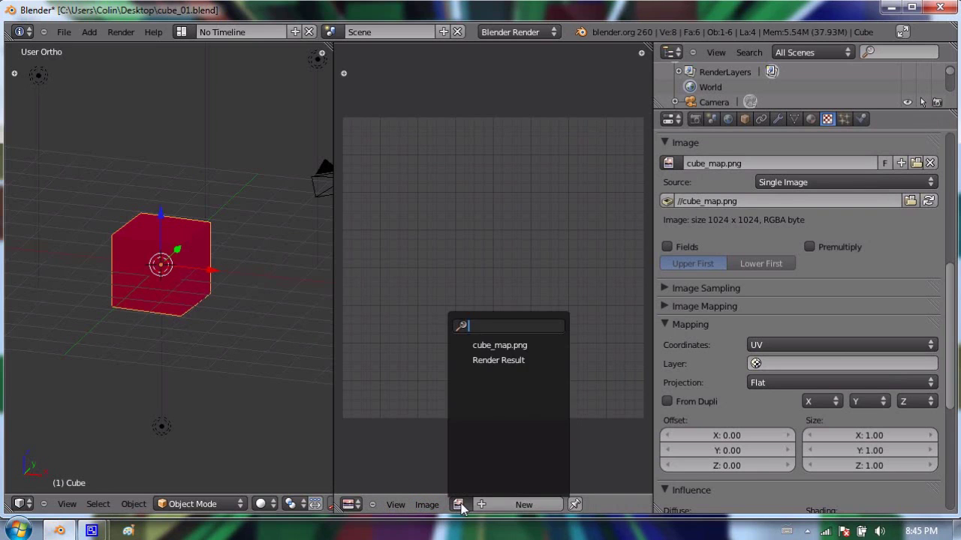
left_click(514, 346)
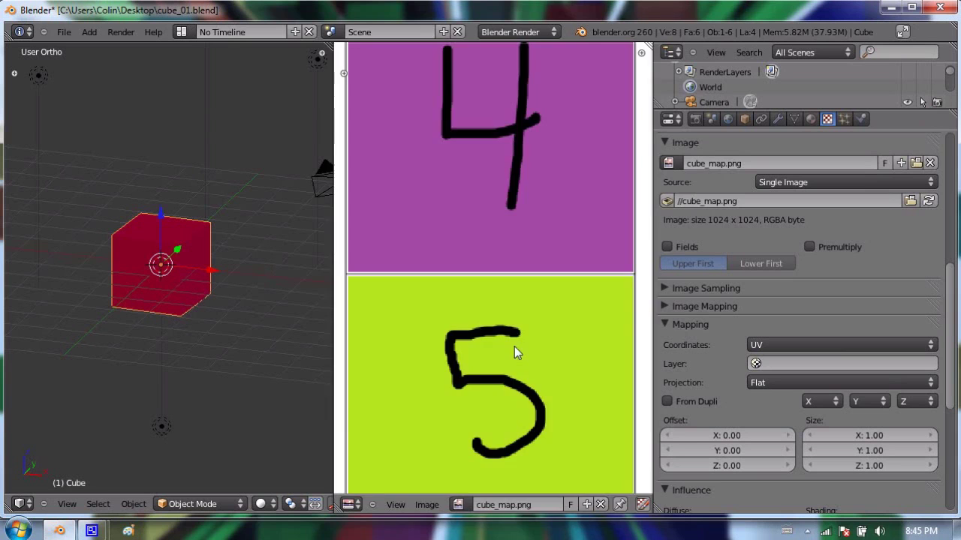
scroll(560, 231, "down", 6)
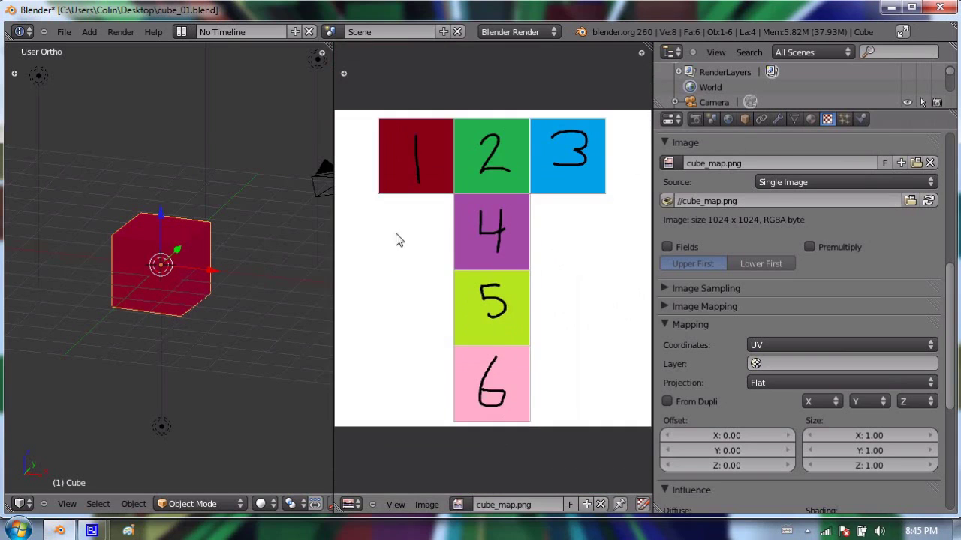
scroll(397, 218, "down", 4)
scroll(491, 259, "up", 10)
scroll(505, 257, "down", 3)
scroll(506, 261, "down", 6)
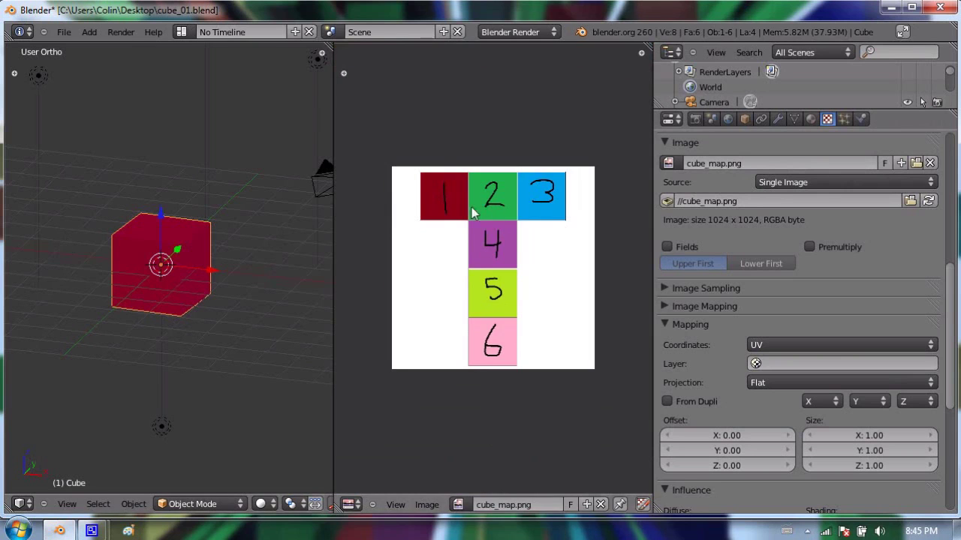
Enter edit mode on the cube, load cube_map.png behind its UV layout, and deselect all UVs.
key("Tab")
scroll(249, 259, "up", 4)
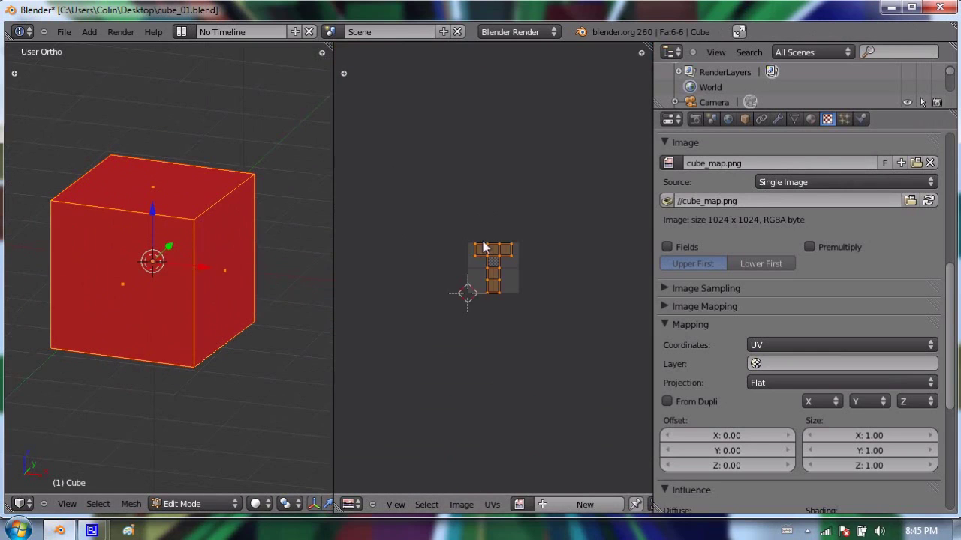
scroll(506, 420, "up", 4)
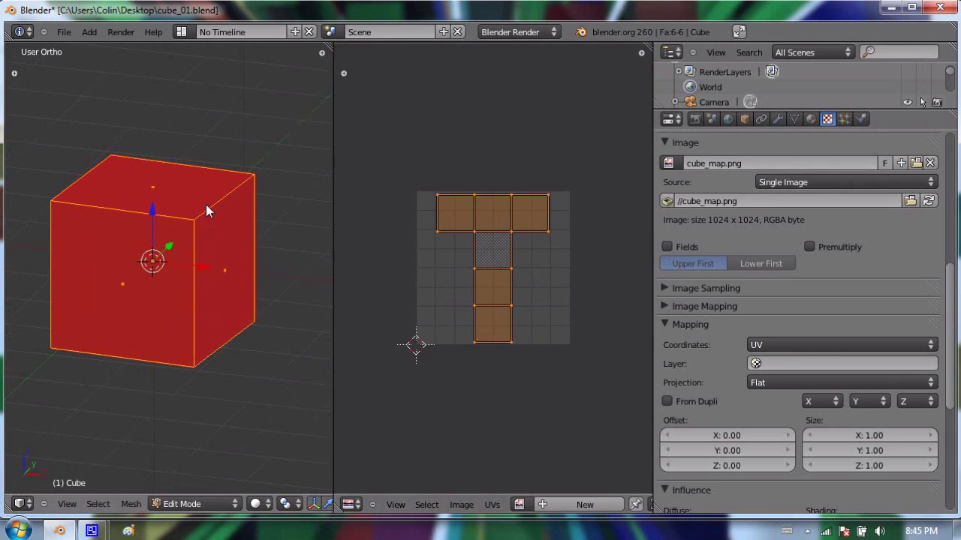
scroll(492, 191, "up", 3)
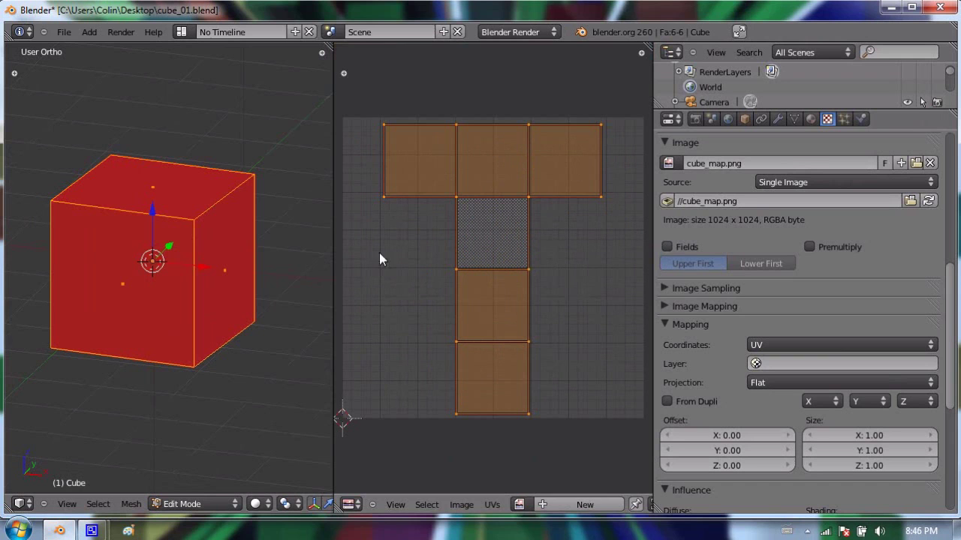
left_click(518, 504)
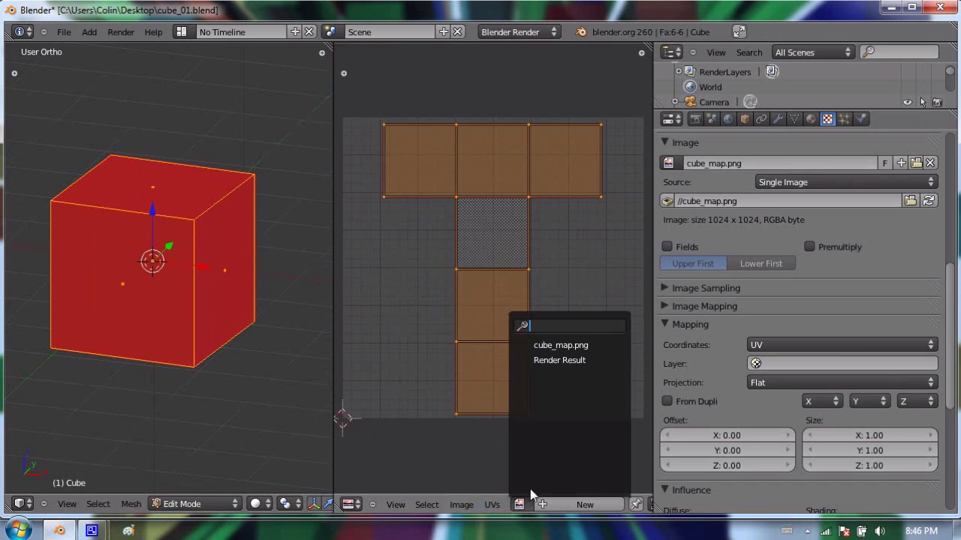
left_click(571, 342)
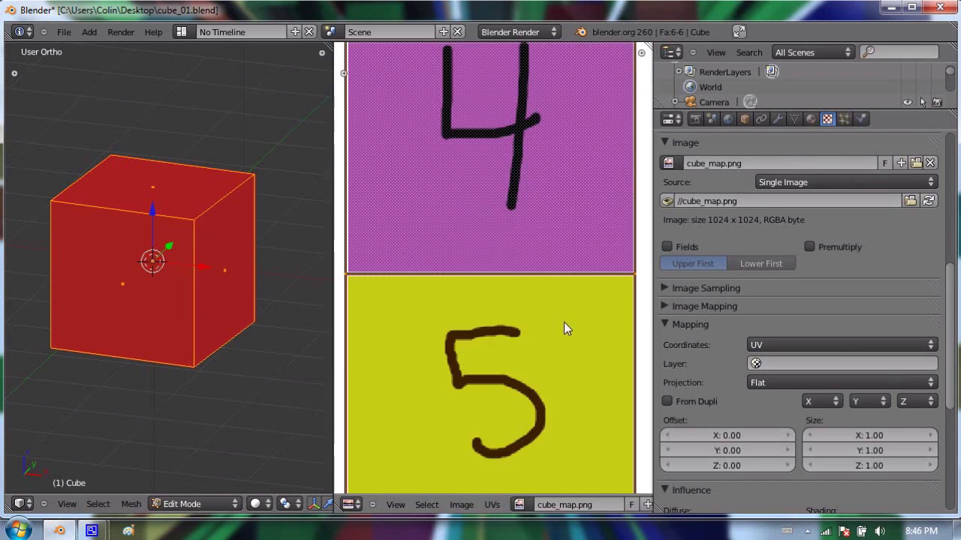
scroll(548, 300, "down", 5)
key("a")
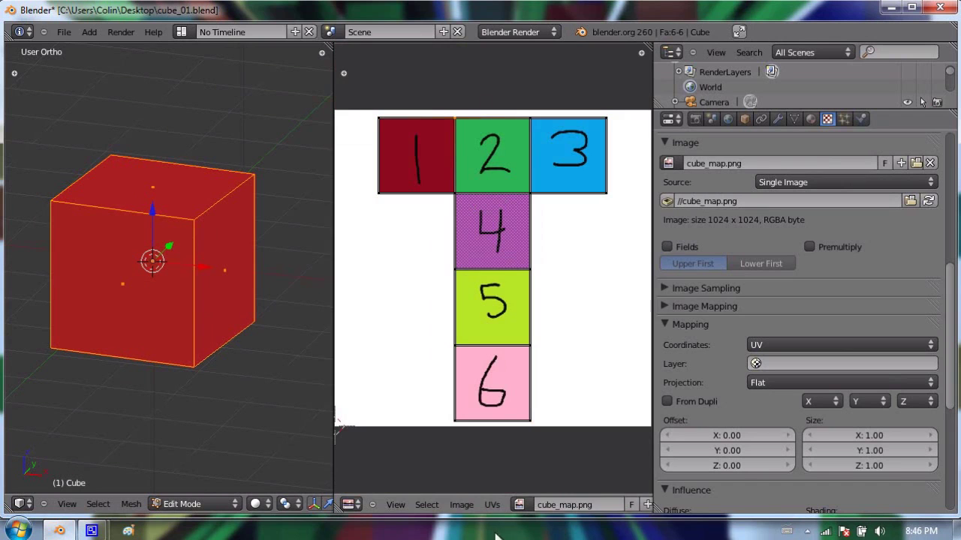
Switch the UV selection mode to faces and pick the UV face over the number 2.
scroll(430, 505, "down", 5)
scroll(431, 505, "down", 1)
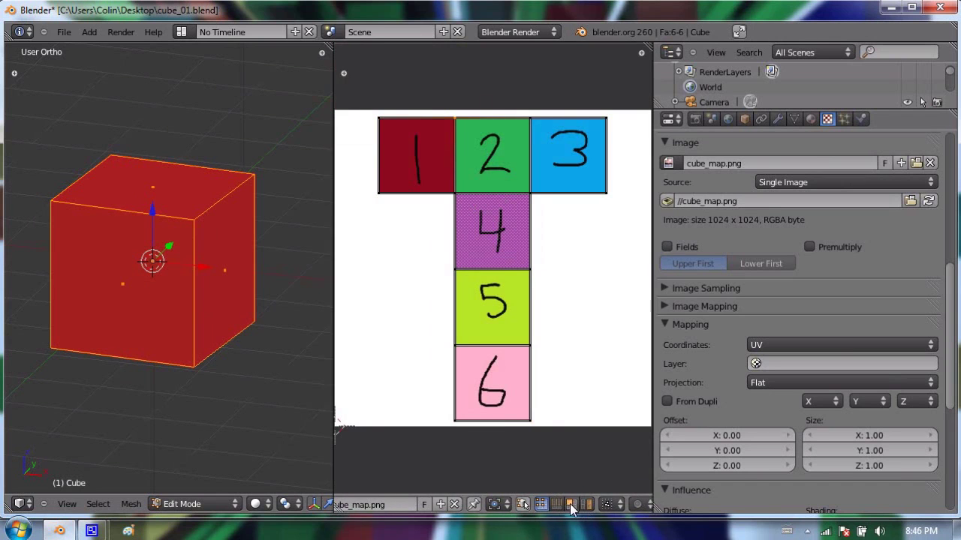
left_click(570, 504)
left_click(486, 152)
left_click(384, 144)
left_click(532, 145)
left_click(452, 162)
right_click(468, 169)
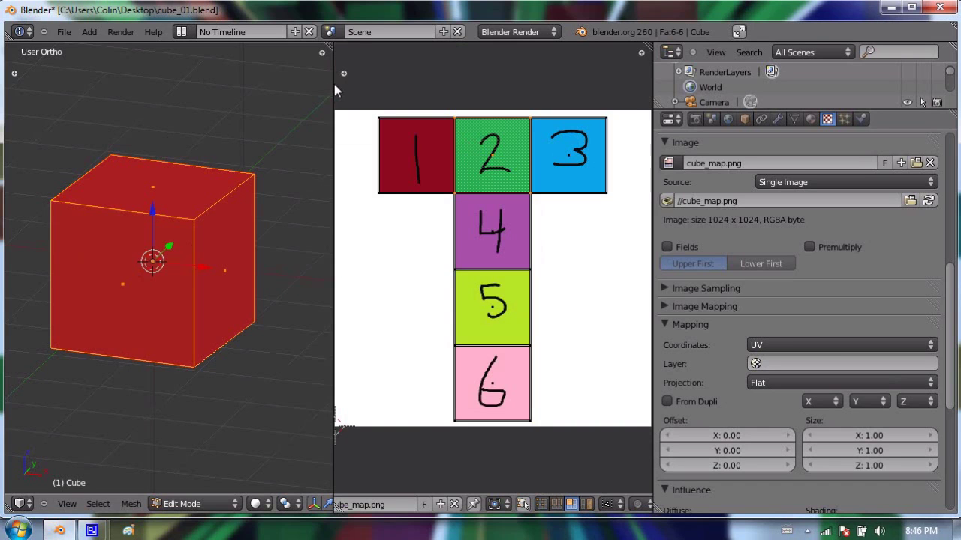
Widen the 3D view at the image editor's expense and expand the Display settings among its view properties.
left_click_drag(332, 82, 503, 86)
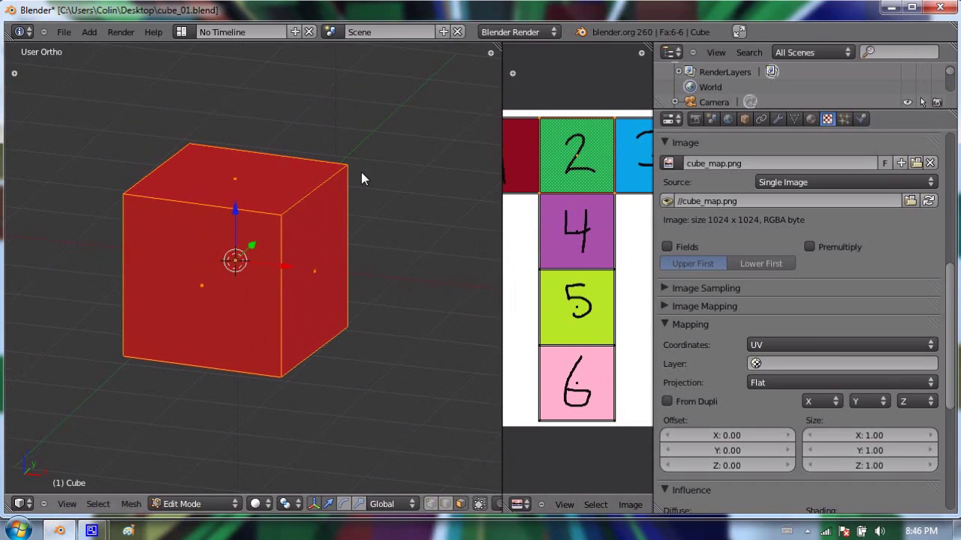
key("n")
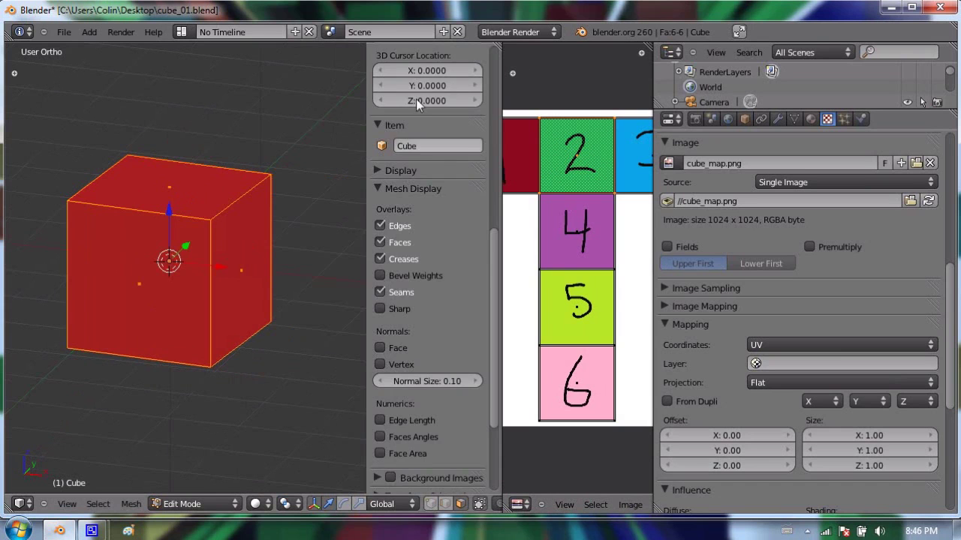
key("n")
key("n")
scroll(453, 293, "down", 3)
scroll(453, 292, "down", 3)
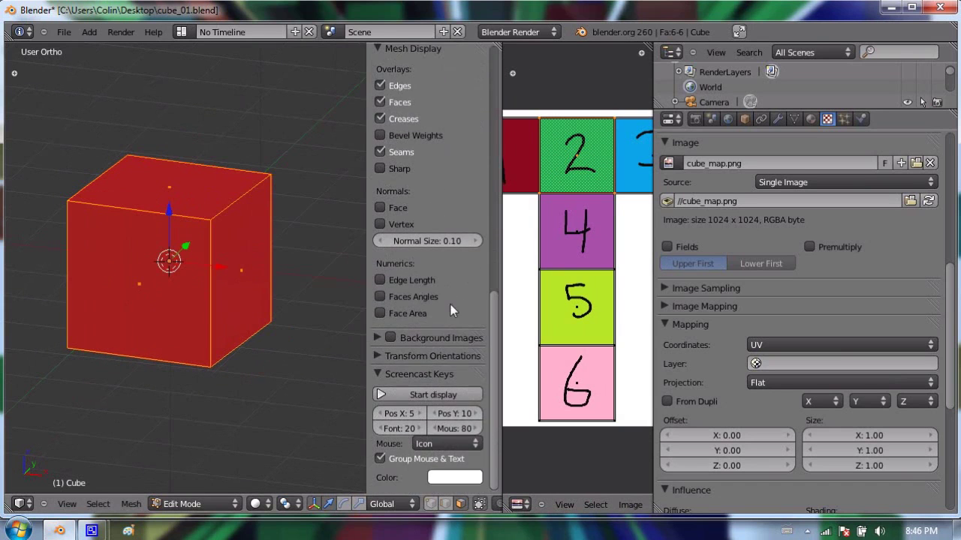
scroll(430, 327, "up", 4)
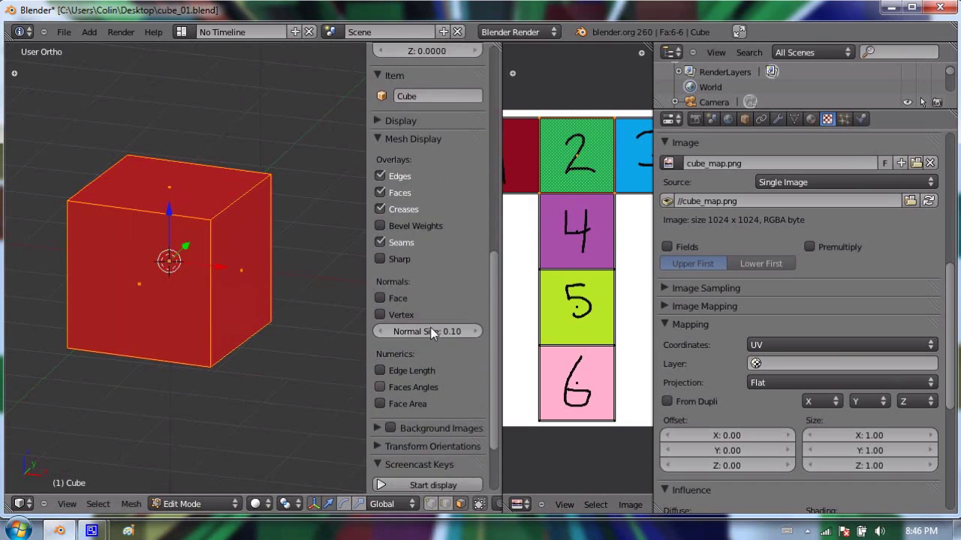
scroll(425, 298, "down", 4)
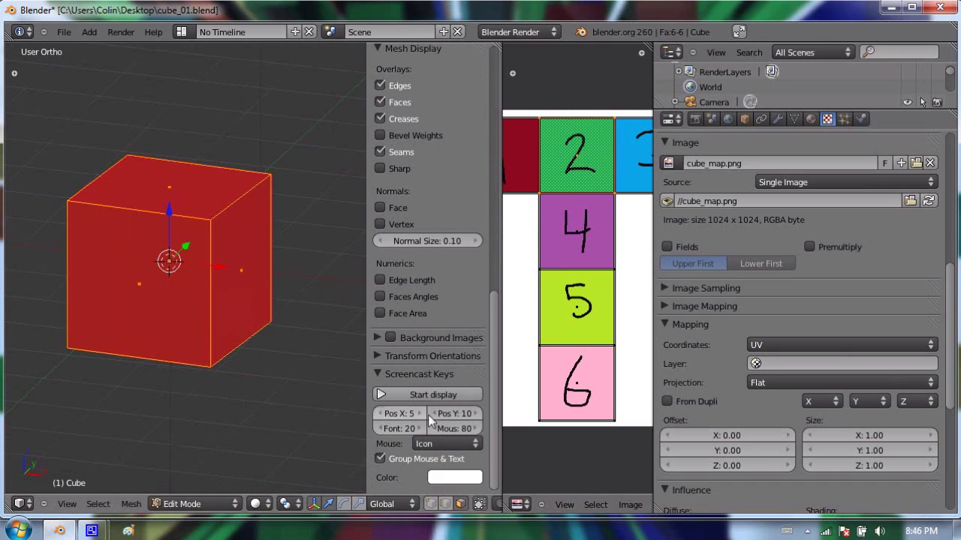
scroll(420, 365, "up", 4)
scroll(421, 363, "up", 1)
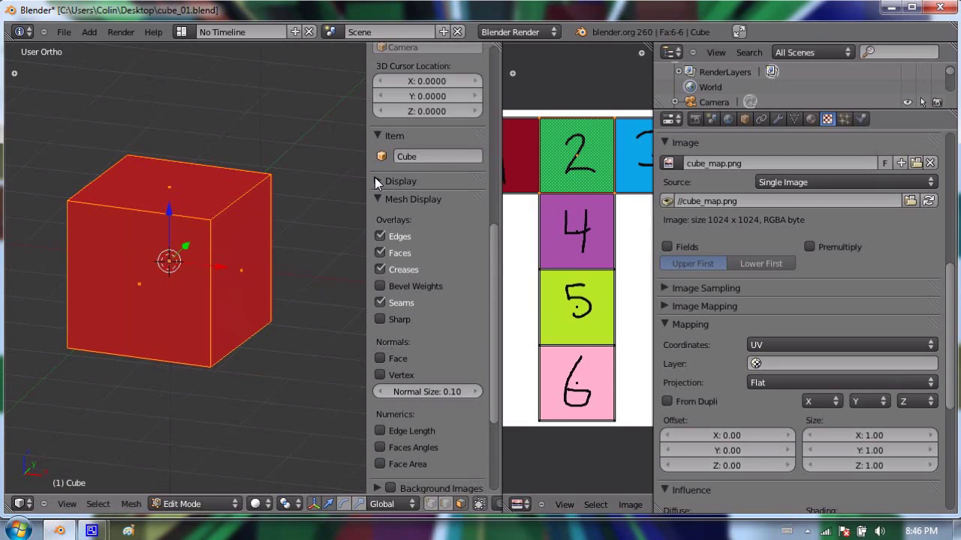
left_click(375, 177)
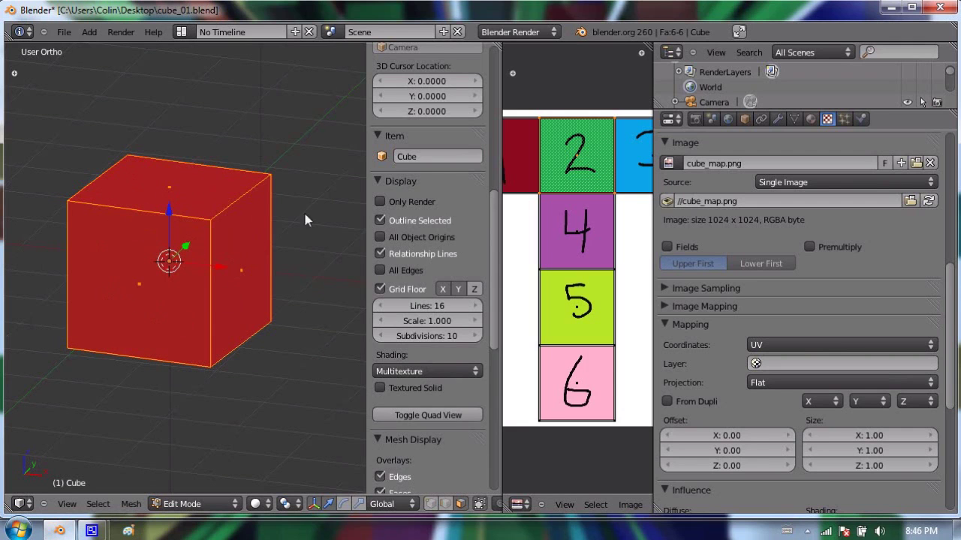
Set the viewport's shading to GLSL and enable Textured Solid to show the map on the cube.
left_click(439, 369)
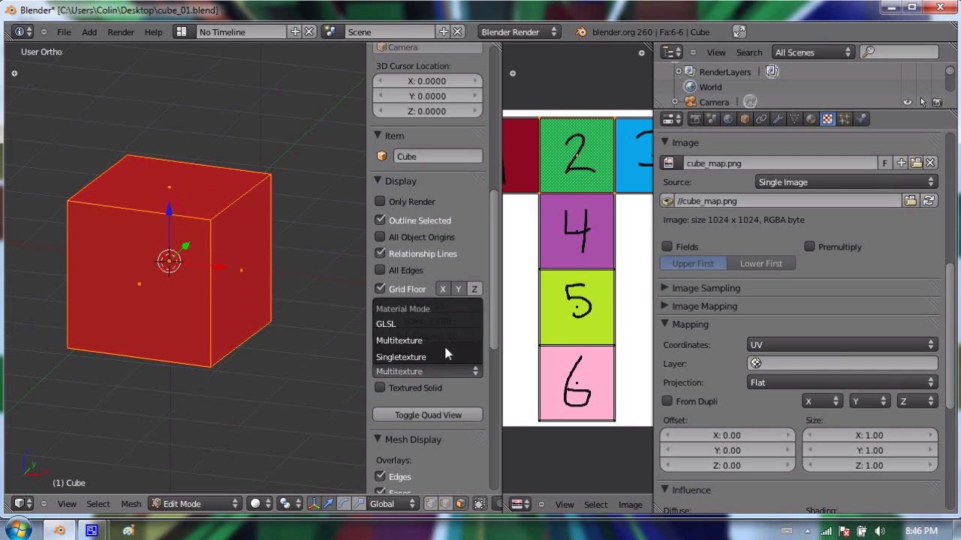
left_click(453, 324)
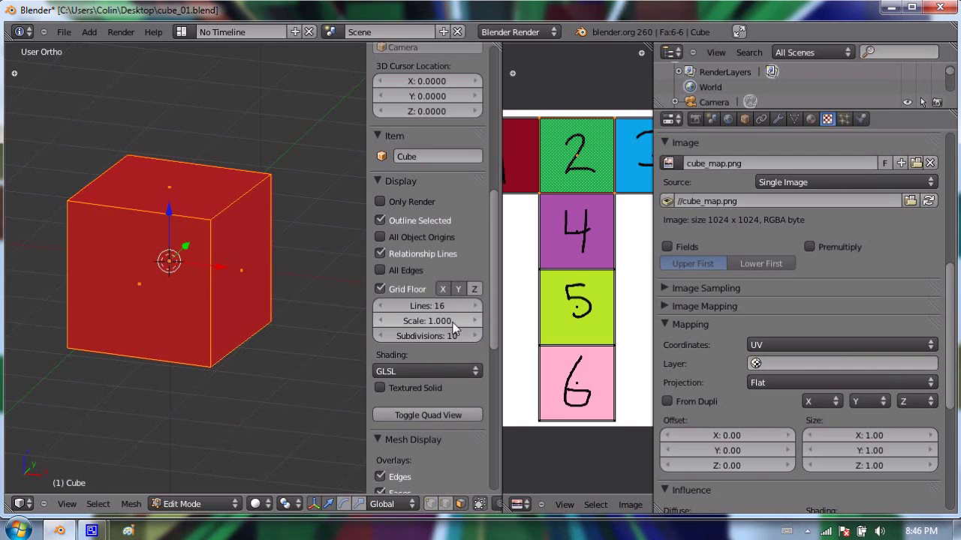
left_click(380, 387)
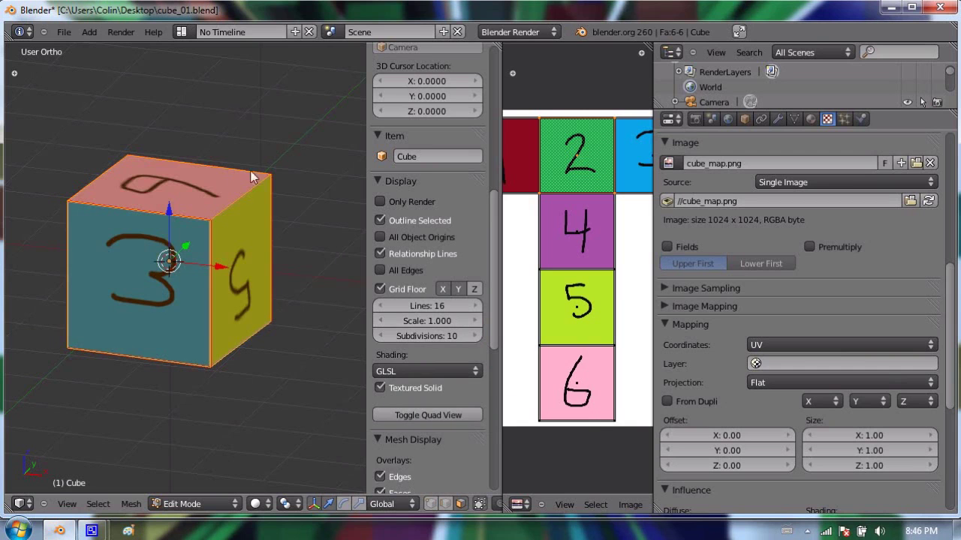
Inspect the textured cube in the viewport, switch to object mode, render it for comparison, and close the render.
middle_click_drag(240, 191, 190, 221)
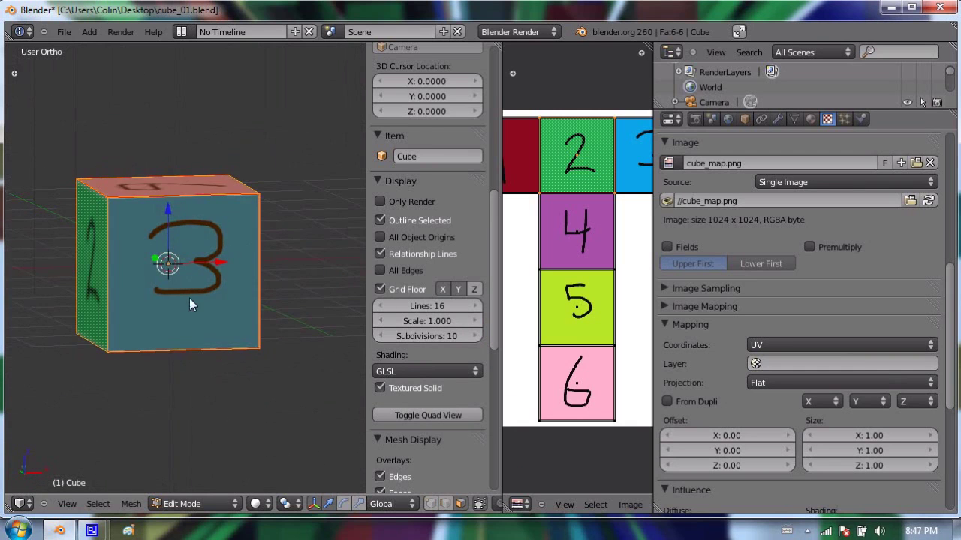
middle_click_drag(188, 298, 268, 248)
key("Tab")
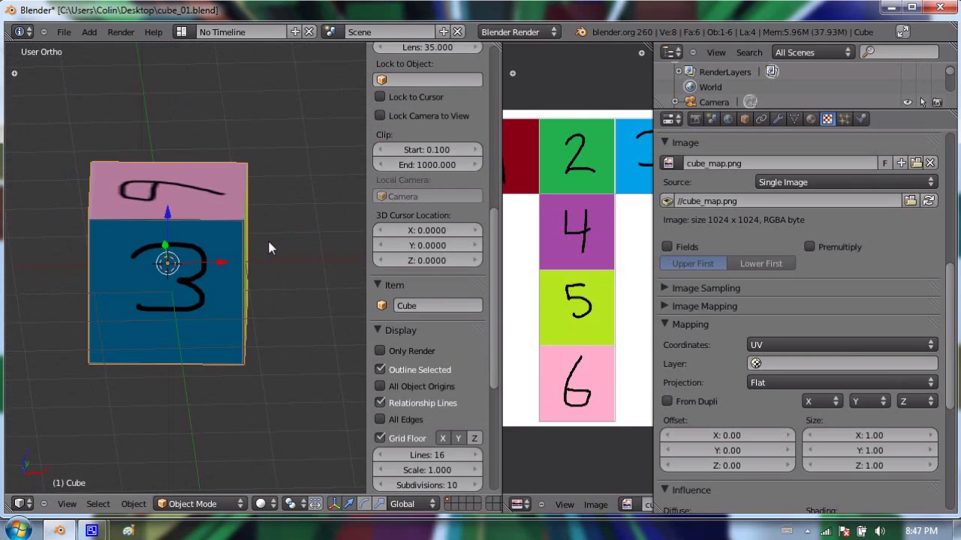
key("F12")
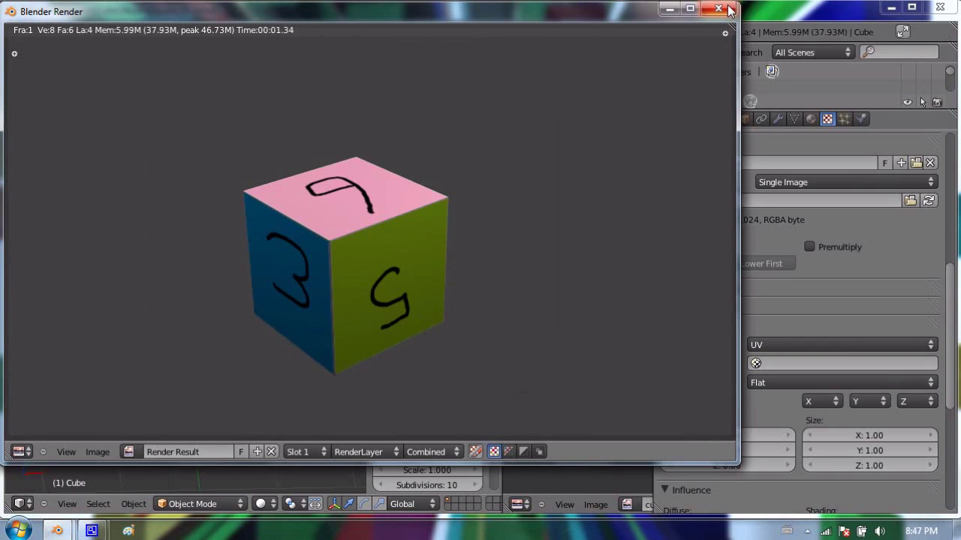
left_click(728, 9)
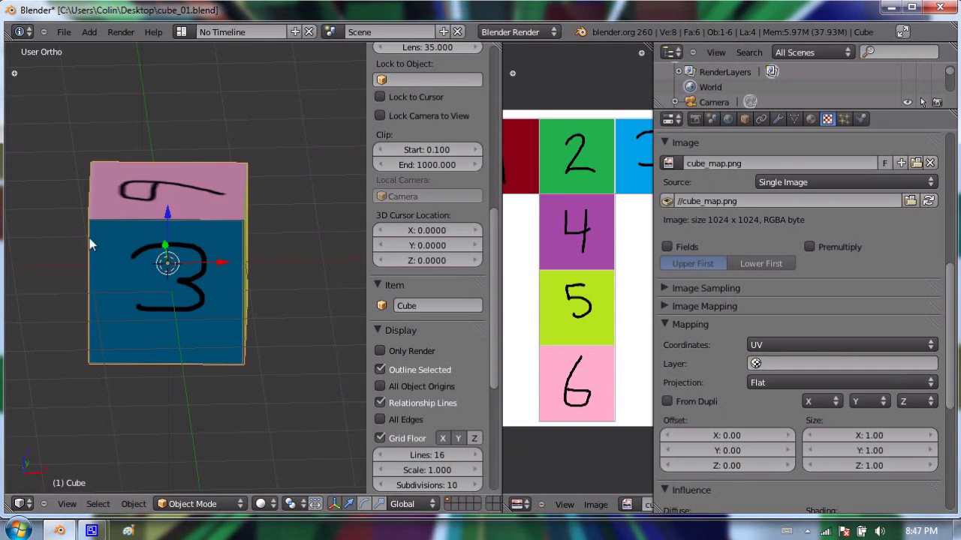
Return the cube to edit mode and examine its numbered faces from several sides in the viewport.
middle_click_drag(93, 253, 275, 261)
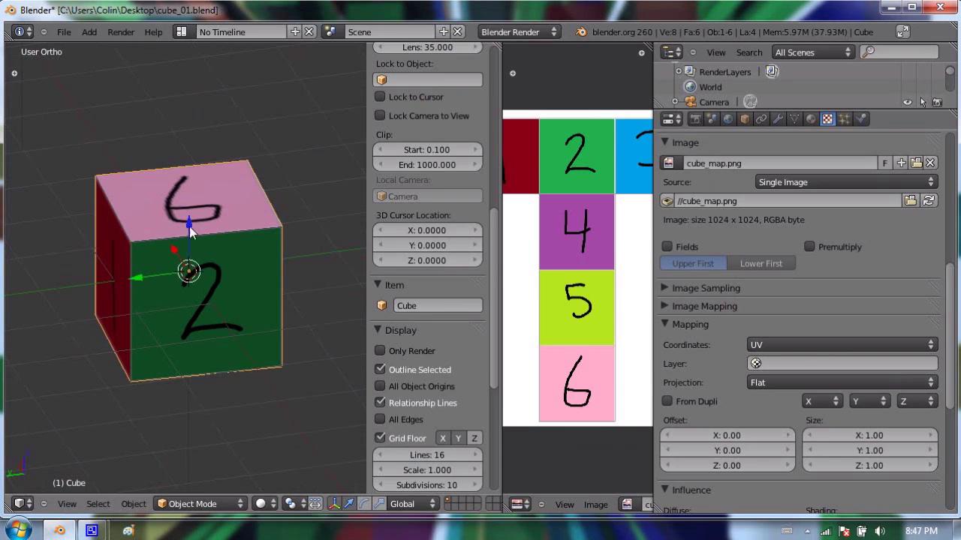
key("Tab")
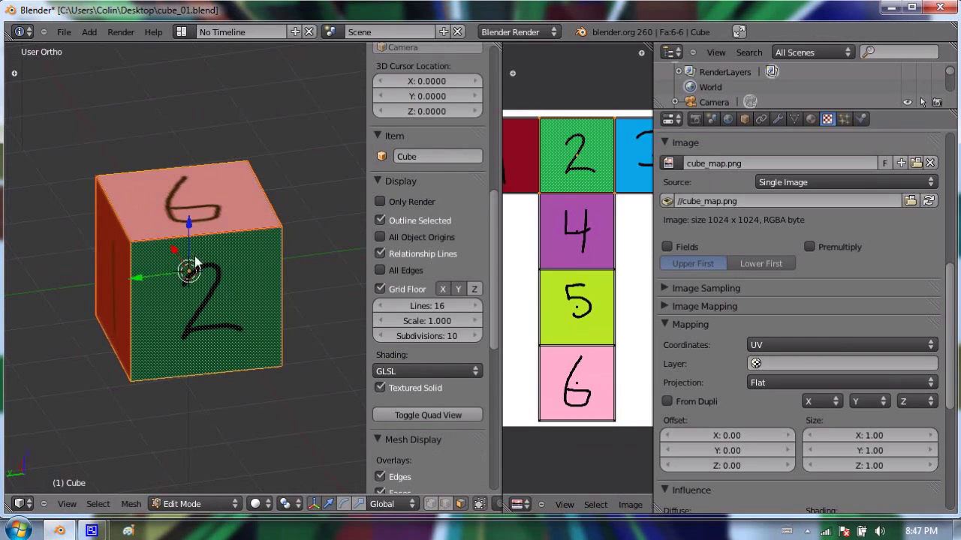
middle_click_drag(325, 235, 145, 225)
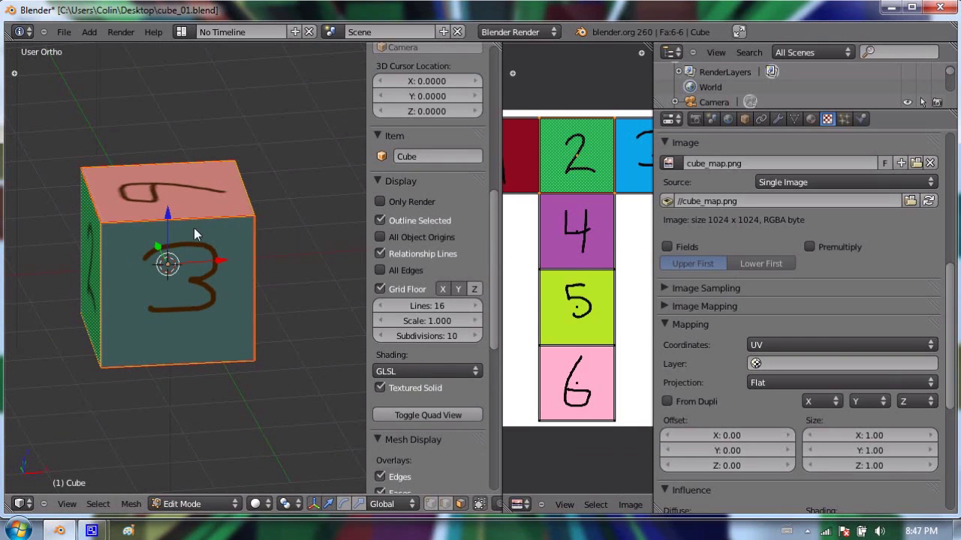
middle_click_drag(234, 223, 206, 241)
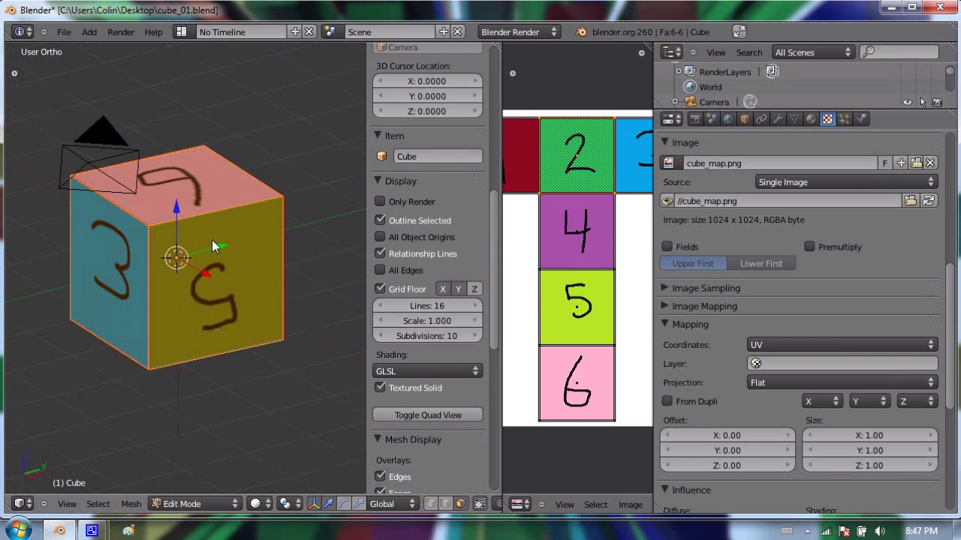